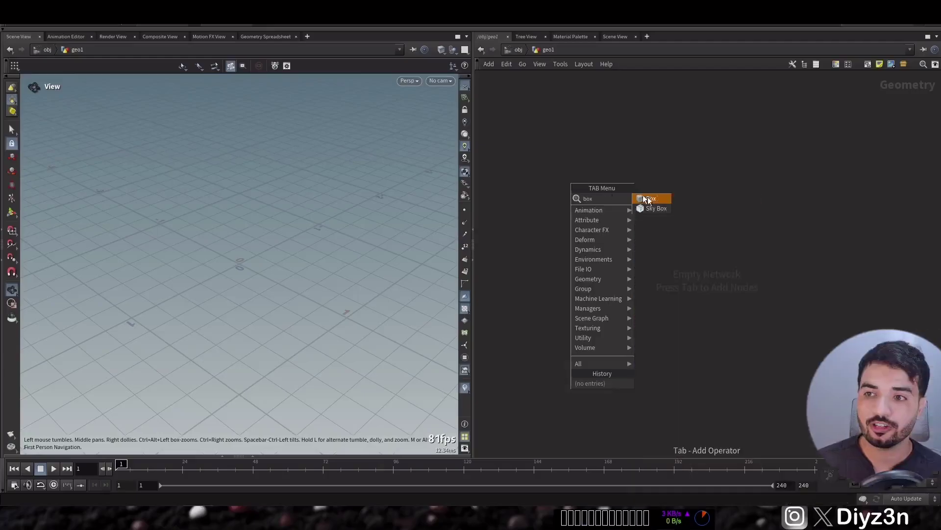
Add a Box node, connect an RBD Material Fracture node below it, and display the fractured result
{"action": "key", "text": "Return"}
{"action": "left_click", "coordinate": [546, 185]}
{"action": "key", "text": "Tab"}
{"action": "type", "text": "mater"}
{"action": "key", "text": "Up"}
{"action": "key", "text": "Return"}
{"action": "left_click", "coordinate": [552, 248]}
{"action": "key", "text": "p"}
{"action": "left_click", "coordinate": [573, 248]}
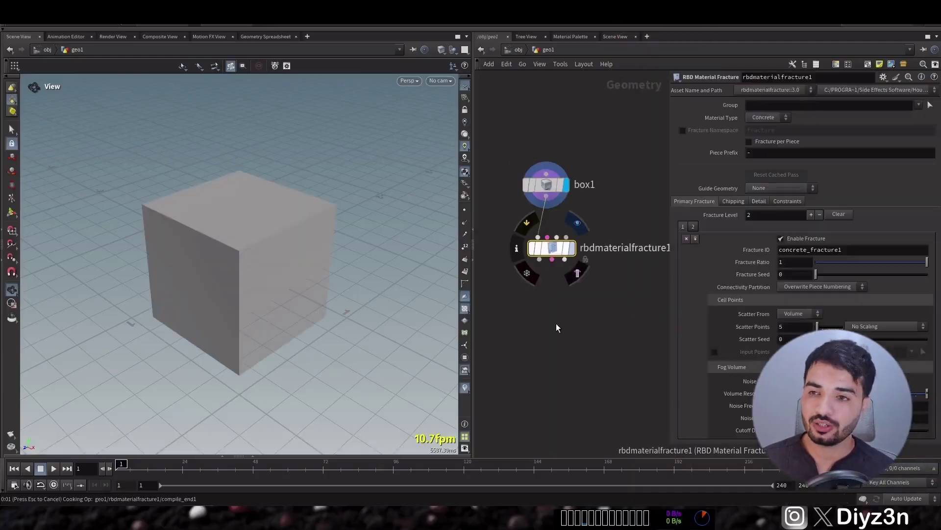
Preview the fractured pieces with an Exploded View node below the fracture node, and delete that node again
{"action": "key", "text": "Tab"}
{"action": "type", "text": "expl"}
{"action": "key", "text": "Return"}
{"action": "left_click", "coordinate": [520, 303]}
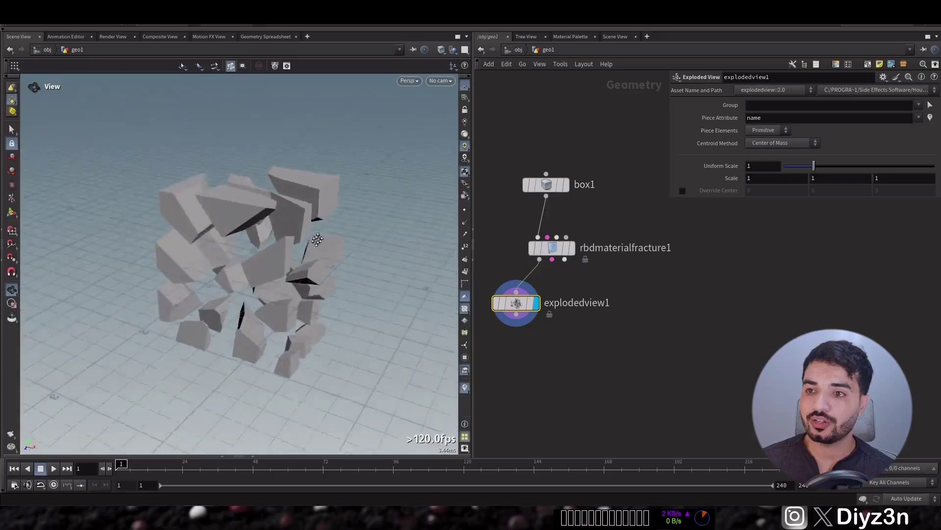
{"action": "key", "text": "Delete"}
Add an RBD Bullet Solver node fed by the outputs of the material fracture node
{"action": "key", "text": "Tab"}
{"action": "type", "text": "bul"}
{"action": "left_click", "coordinate": [632, 303]}
{"action": "left_click", "coordinate": [554, 297]}
Insert an RBD Configure node between the fracture and the bullet solver, and enable its Active and Sleeping attributes
{"action": "key", "text": "Tab"}
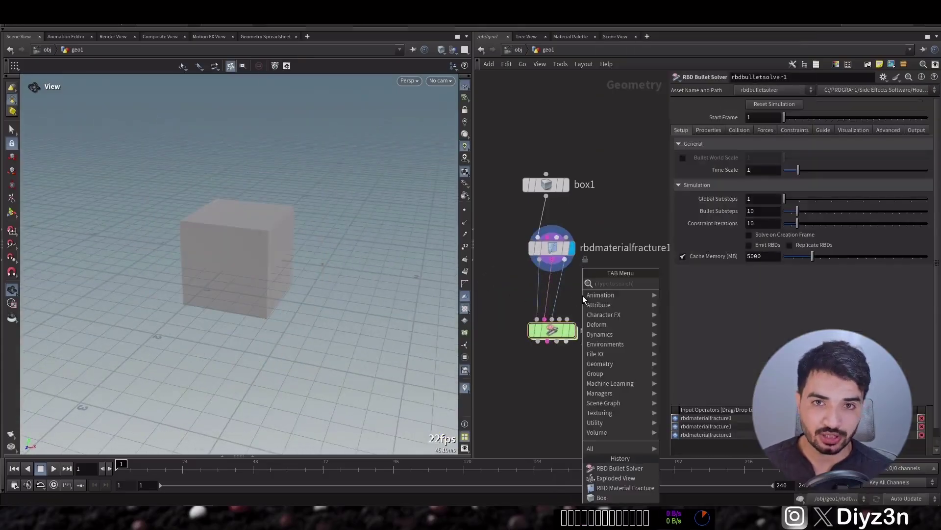
{"action": "type", "text": "rbdc"}
{"action": "left_click", "coordinate": [690, 293]}
{"action": "left_click", "coordinate": [558, 292]}
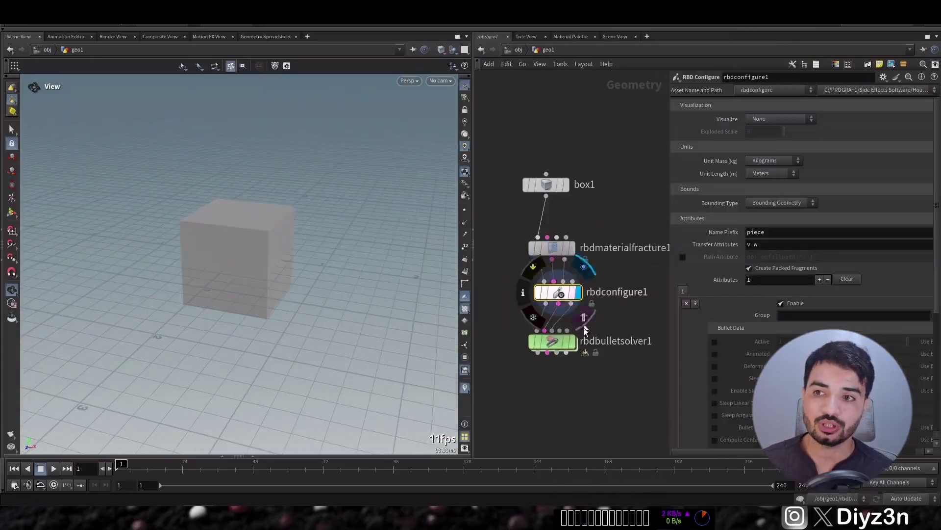
{"action": "scroll", "coordinate": [710, 198], "scroll_direction": "down", "scroll_amount": 5}
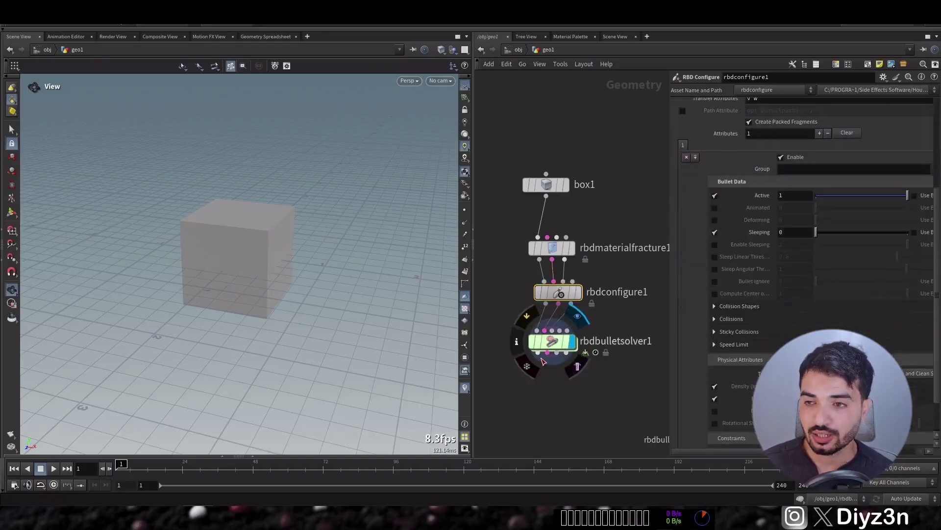
{"action": "middle_click_drag", "start_coordinate": [510, 255], "coordinate": [506, 169]}
{"action": "left_click", "coordinate": [543, 267]}
{"action": "key", "text": "Tab"}
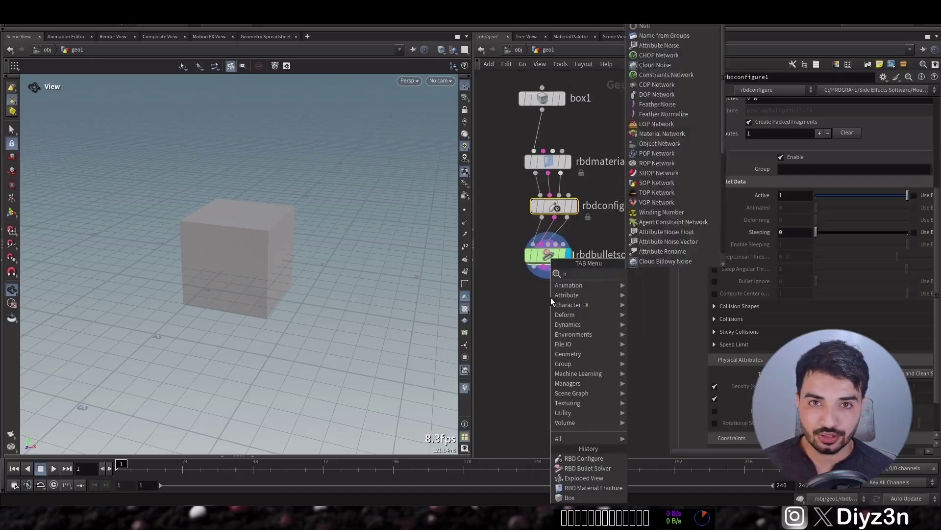
{"action": "type", "text": "null"}
{"action": "key", "text": "Return"}
{"action": "left_click", "coordinate": [549, 318]}
{"action": "left_click", "coordinate": [562, 315]}
Raise the box above the ground grid and return to the RBD Bullet Solver node
{"action": "left_click_drag", "start_coordinate": [132, 272], "coordinate": [193, 267]}
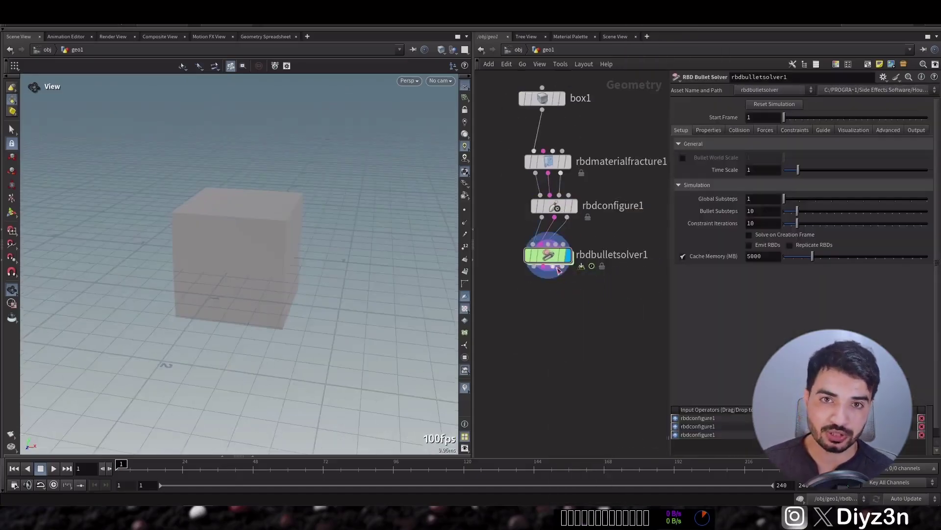
{"action": "left_click", "coordinate": [543, 99]}
{"action": "key", "text": "Return"}
{"action": "left_click_drag", "start_coordinate": [248, 231], "coordinate": [248, 105]}
{"action": "left_click", "coordinate": [548, 255]}
{"action": "middle_click_drag", "start_coordinate": [239, 107], "coordinate": [245, 169]}
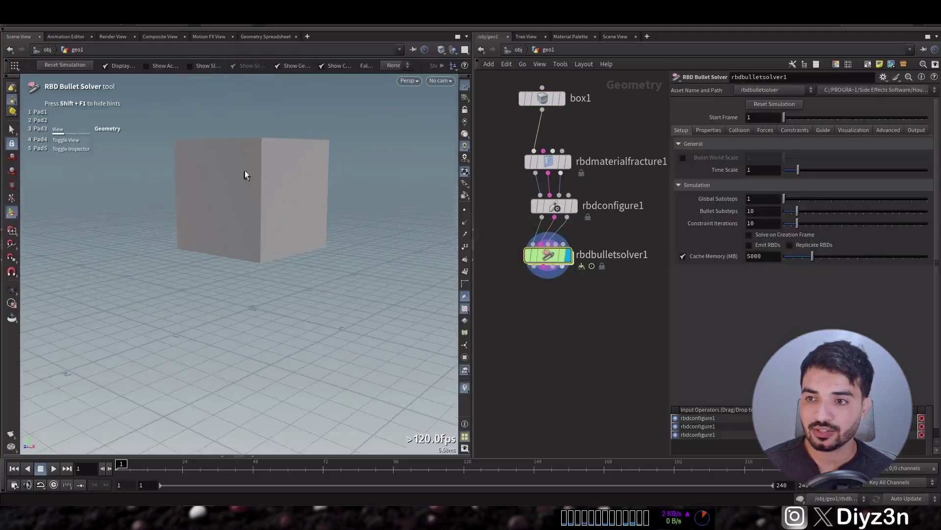
Set the constraint strength of the material fracture node to 50, and play the simulation to check it
{"action": "left_click", "coordinate": [708, 131]}
{"action": "left_click", "coordinate": [768, 132]}
{"action": "left_click", "coordinate": [548, 162]}
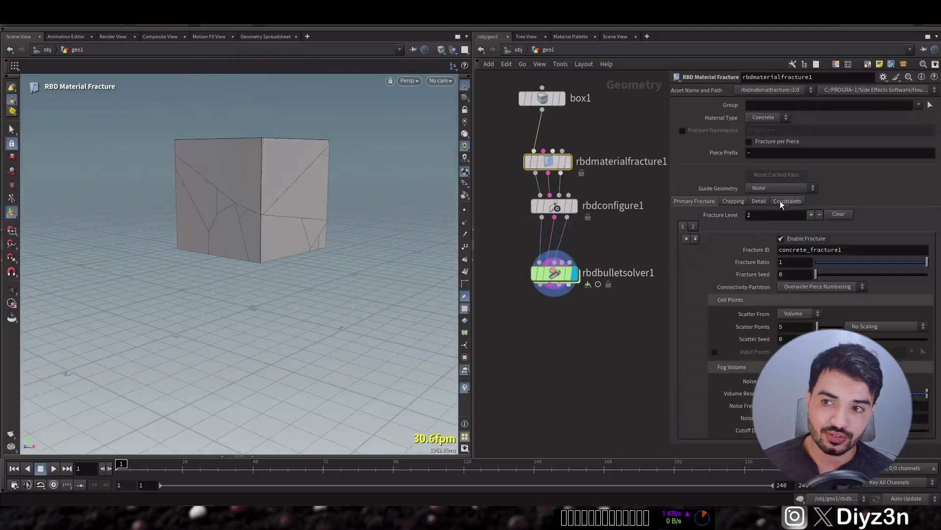
{"action": "left_click", "coordinate": [786, 202]}
{"action": "double_click", "coordinate": [764, 280]}
{"action": "type", "text": "50"}
{"action": "key", "text": "Return"}
{"action": "left_click", "coordinate": [54, 468]}
{"action": "left_click", "coordinate": [14, 468]}
Set the bullet solver's ground collision type to Ground Plane
{"action": "left_click", "coordinate": [556, 273]}
{"action": "left_click", "coordinate": [739, 130]}
{"action": "left_click", "coordinate": [769, 277]}
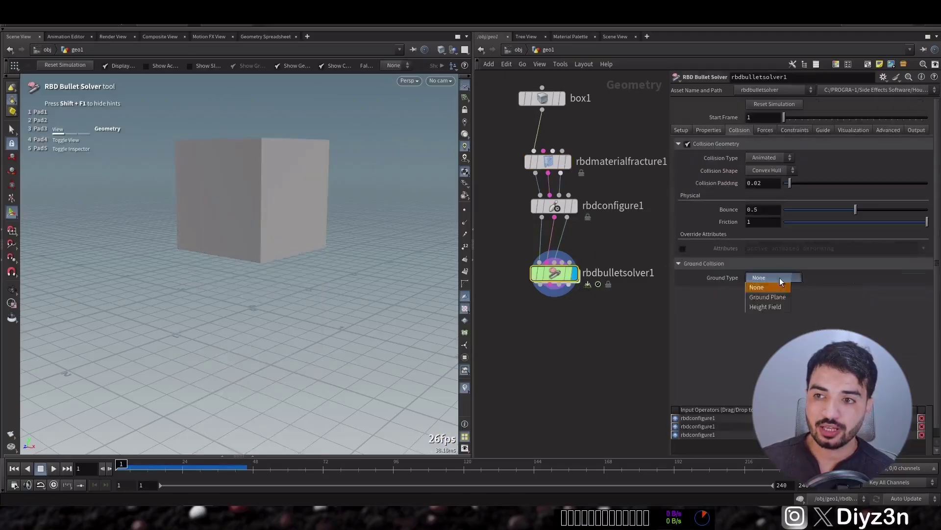
{"action": "left_click", "coordinate": [769, 286]}
Add a Vellum Configure Grain node connected below the RBD Bullet Solver
{"action": "key", "text": "Tab"}
{"action": "type", "text": "v"}
{"action": "key", "text": "BackSpace"}
{"action": "type", "text": "grain"}
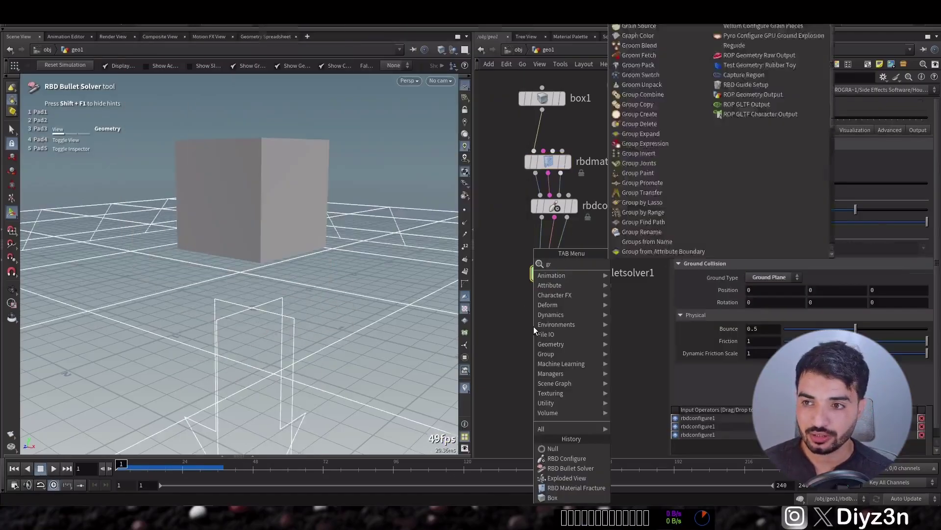
{"action": "key", "text": "Return"}
{"action": "left_click", "coordinate": [520, 330]}
{"action": "left_click_drag", "start_coordinate": [520, 330], "coordinate": [536, 367]}
Insert an Unpack node between the bullet solver and the Vellum grain node
{"action": "key", "text": "Tab"}
{"action": "type", "text": "unpack"}
{"action": "key", "text": "Return"}
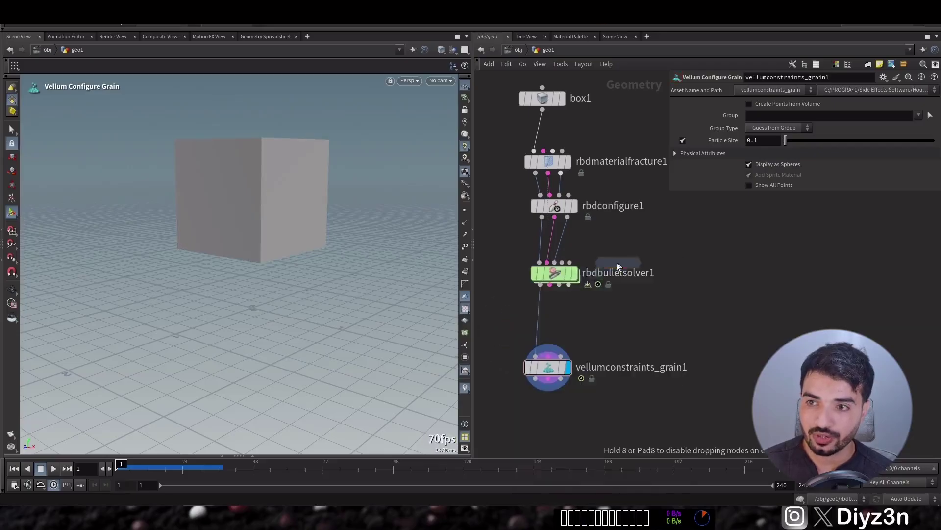
{"action": "left_click", "coordinate": [539, 321]}
Play the simulation for a few frames and enable Create Points from Volume on the Vellum grain node
{"action": "left_click", "coordinate": [51, 468]}
{"action": "left_click", "coordinate": [549, 369]}
{"action": "left_click", "coordinate": [748, 103]}
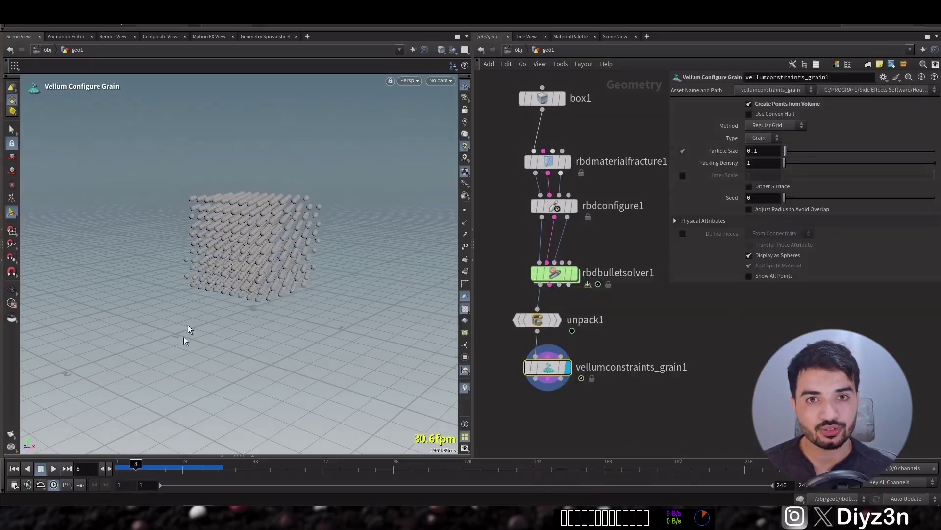
Add a Vellum Solver node connected below the Vellum grain node
{"action": "middle_click_drag", "start_coordinate": [547, 414], "coordinate": [542, 257]}
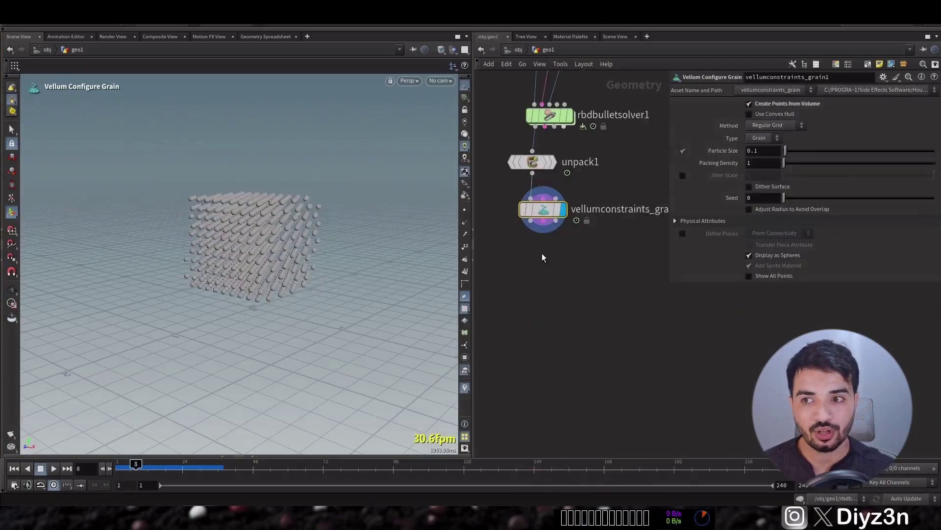
{"action": "key", "text": "Tab"}
{"action": "type", "text": "velu"}
{"action": "left_click", "coordinate": [480, 287]}
{"action": "key", "text": "Tab"}
{"action": "type", "text": "vell"}
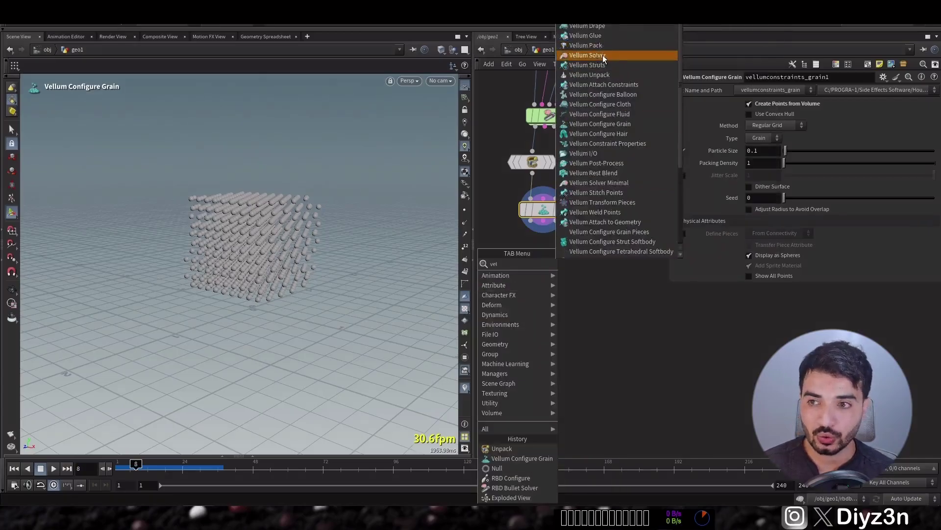
{"action": "left_click", "coordinate": [604, 57]}
{"action": "left_click", "coordinate": [546, 258]}
Play the grain simulation, rewind it to the first frame, and enable the Vellum Solver's ground position at 0, 0, 0
{"action": "right_click_drag", "start_coordinate": [601, 350], "coordinate": [601, 347]}
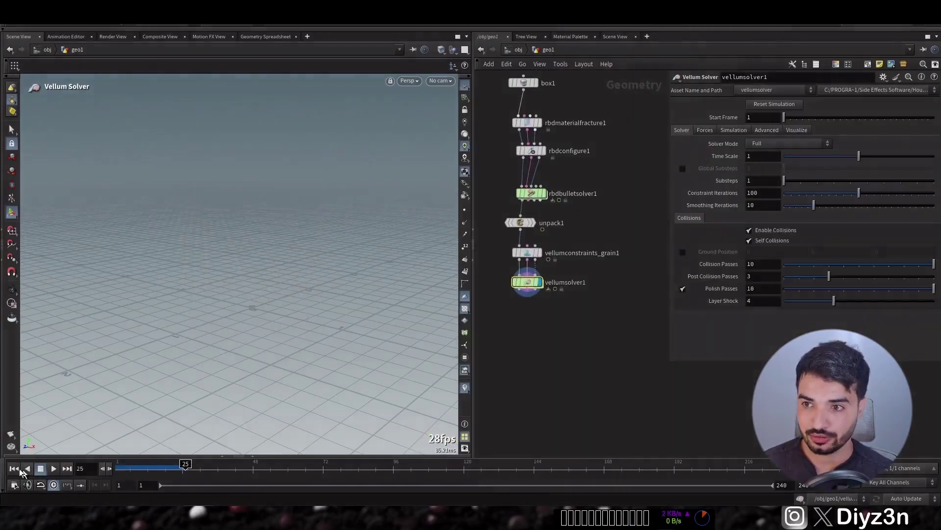
{"action": "left_click", "coordinate": [53, 468]}
{"action": "left_click", "coordinate": [14, 469]}
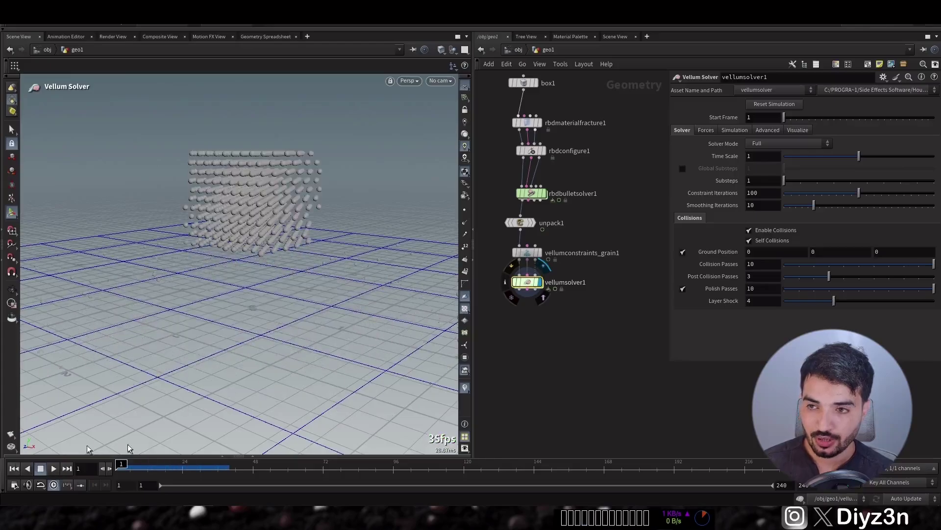
Add a Pyro Source node beside the Vellum Solver and feed it from the solver's output
{"action": "key", "text": "Tab"}
{"action": "type", "text": "pyro"}
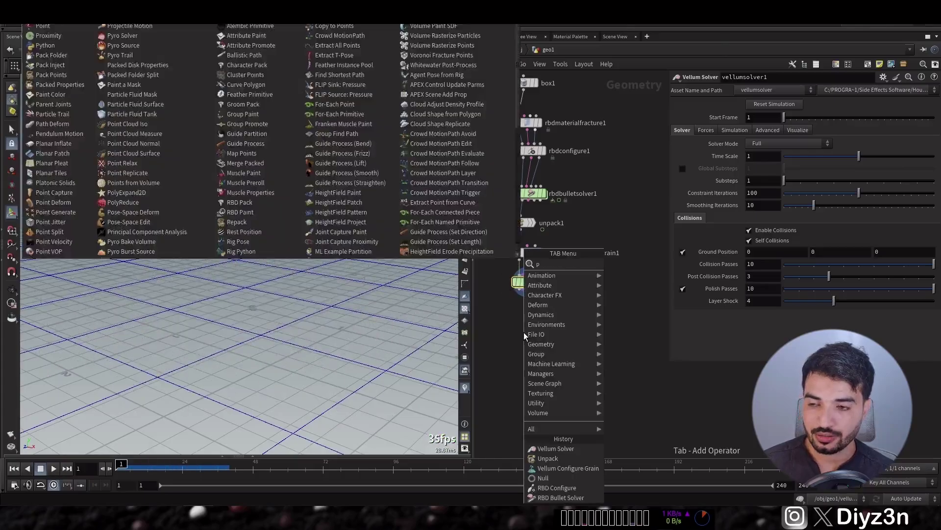
{"action": "left_click", "coordinate": [637, 272]}
{"action": "left_click", "coordinate": [598, 295]}
{"action": "left_click", "coordinate": [592, 287]}
Add a Pyro Solver node below the Pyro Source
{"action": "key", "text": "Tab"}
{"action": "type", "text": "solver"}
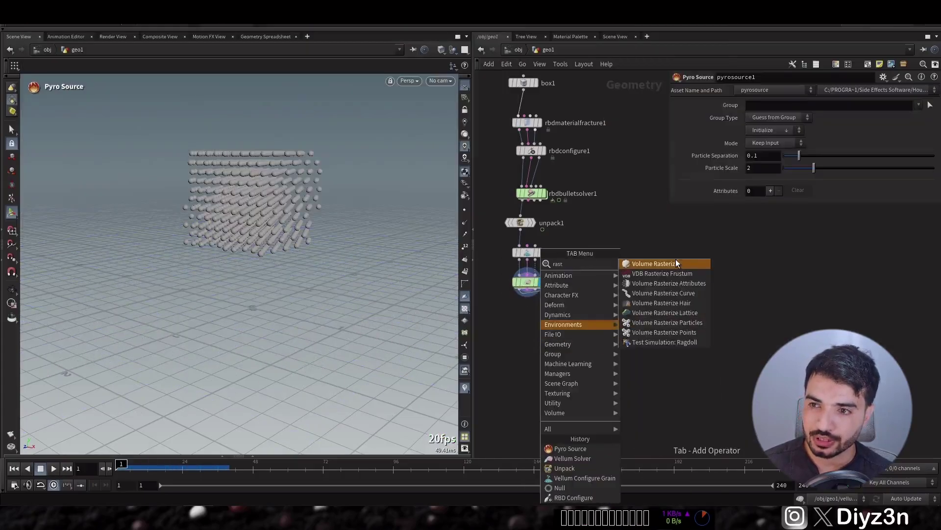
{"action": "left_click", "coordinate": [646, 307]}
{"action": "left_click", "coordinate": [563, 361]}
Place a Volume Rasterize Attributes node between the Pyro Source and the Pyro Solver
{"action": "key", "text": "Tab"}
{"action": "type", "text": "r"}
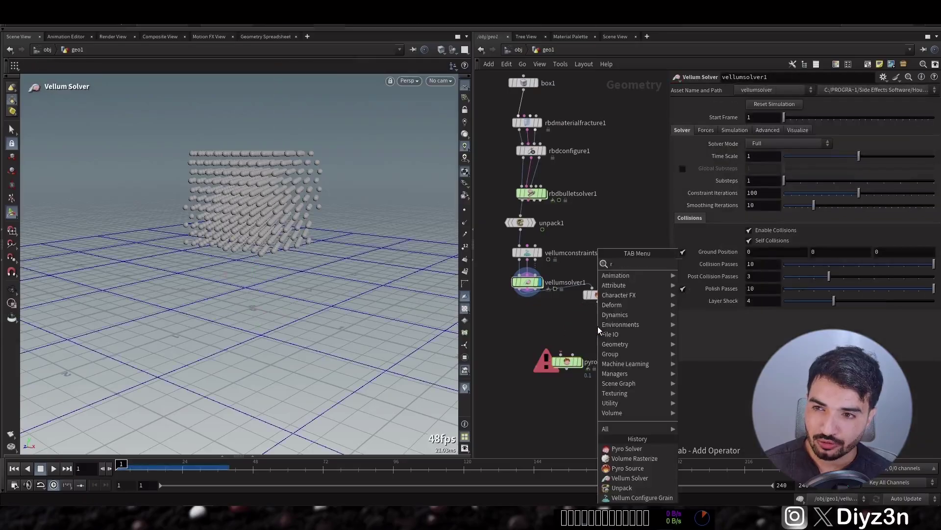
{"action": "type", "text": "ast"}
{"action": "left_click", "coordinate": [693, 283]}
{"action": "left_click", "coordinate": [597, 324]}
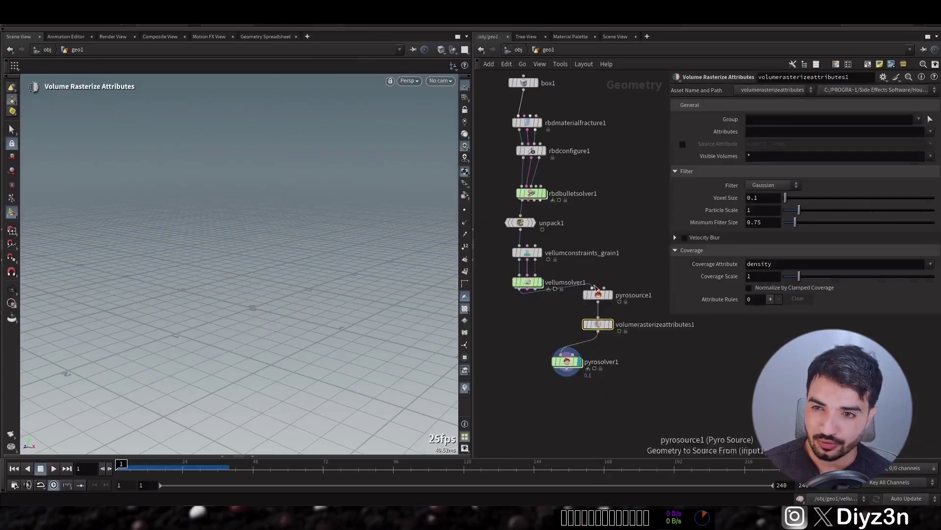
Initialize the Pyro Source with Density and Temperature attributes, feed it from the Unpack node, and play the simulation
{"action": "left_click", "coordinate": [597, 294]}
{"action": "left_click", "coordinate": [774, 143]}
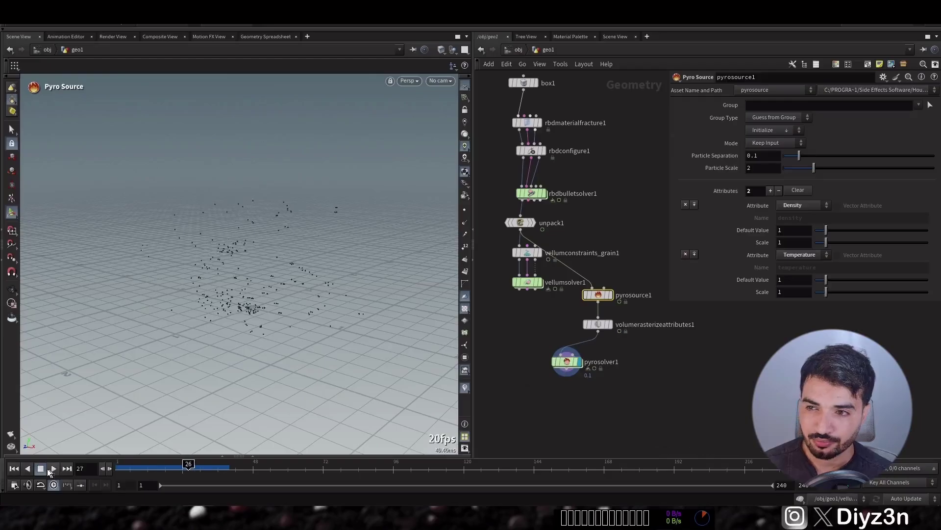
{"action": "left_click", "coordinate": [14, 468]}
Display the Volume Rasterize Attributes node and set its attributes to density
{"action": "left_click", "coordinate": [567, 361]}
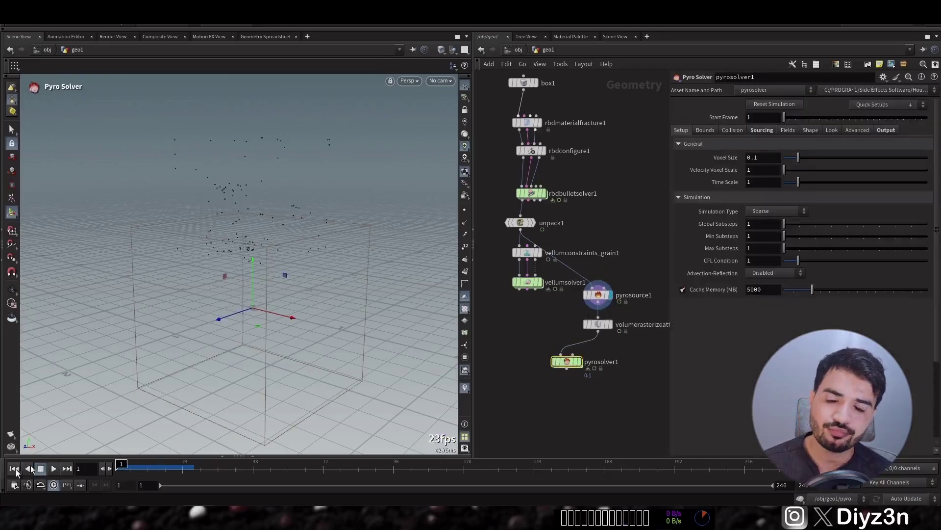
{"action": "left_click", "coordinate": [522, 223]}
{"action": "left_click", "coordinate": [598, 325]}
{"action": "left_click", "coordinate": [610, 324]}
{"action": "left_click", "coordinate": [931, 132]}
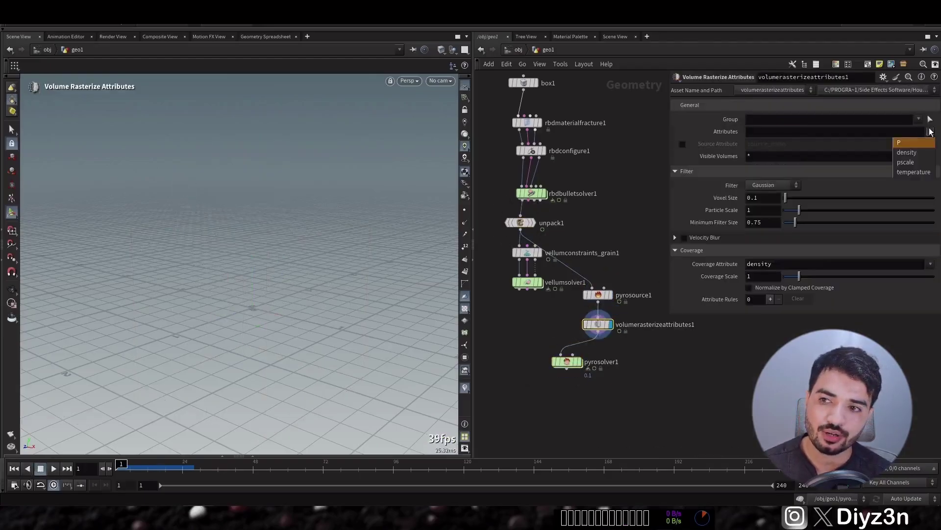
{"action": "left_click", "coordinate": [919, 151]}
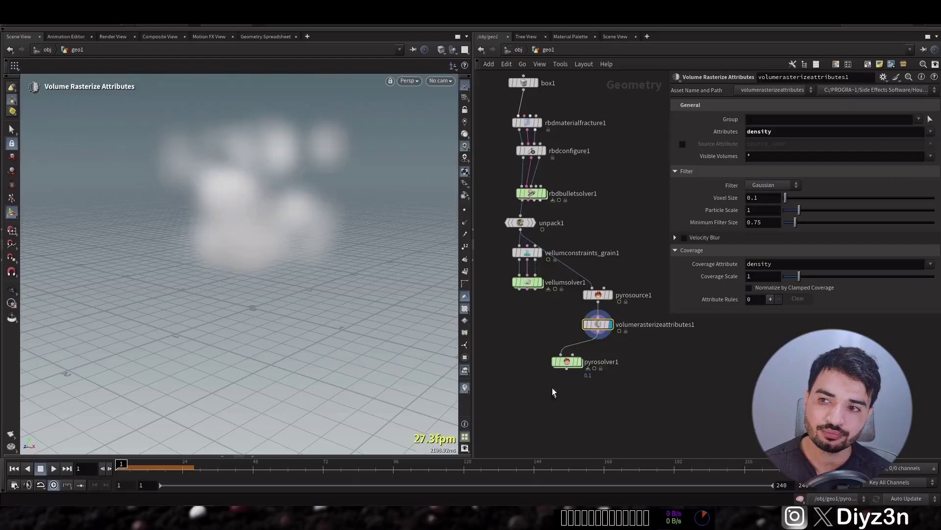
Display the Pyro Solver and play the smoke simulation
{"action": "left_click", "coordinate": [579, 361]}
{"action": "left_click", "coordinate": [53, 469]}
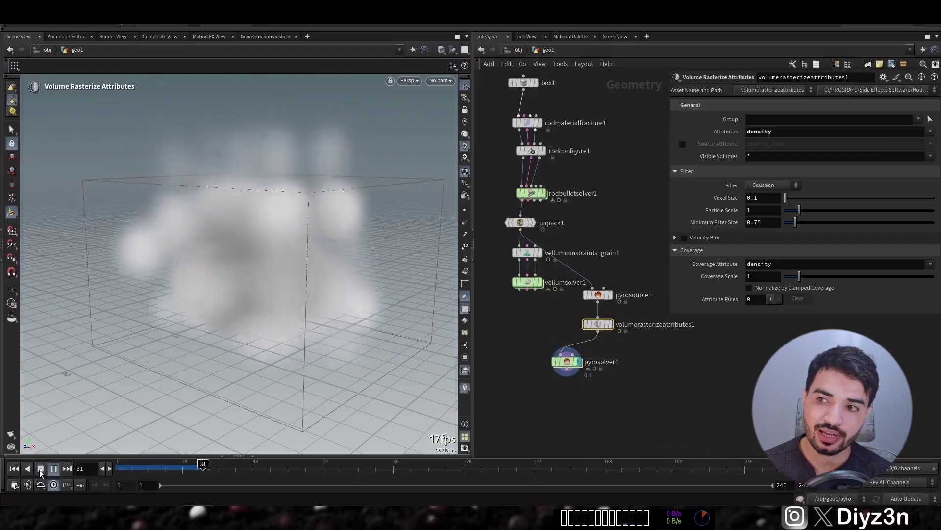
{"action": "left_click", "coordinate": [567, 361]}
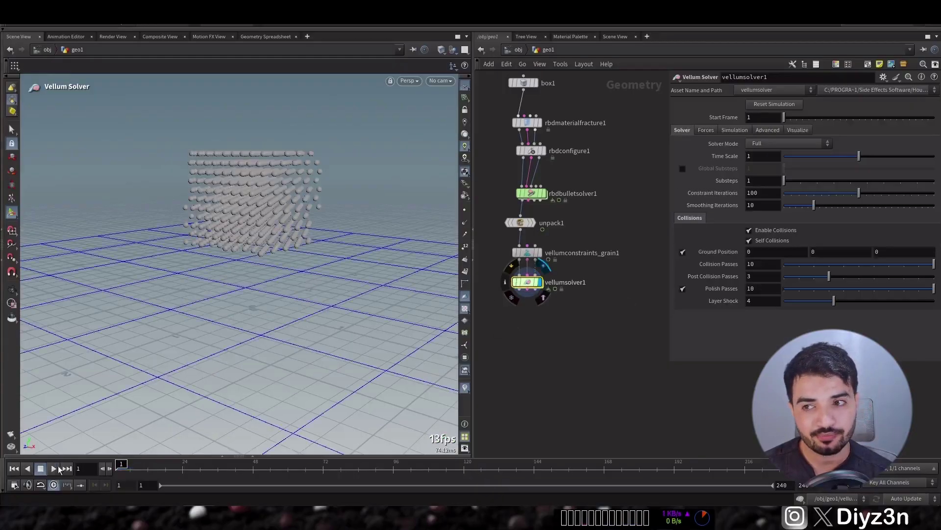
{"action": "key", "text": "Tab"}
{"action": "type", "text": "p"}
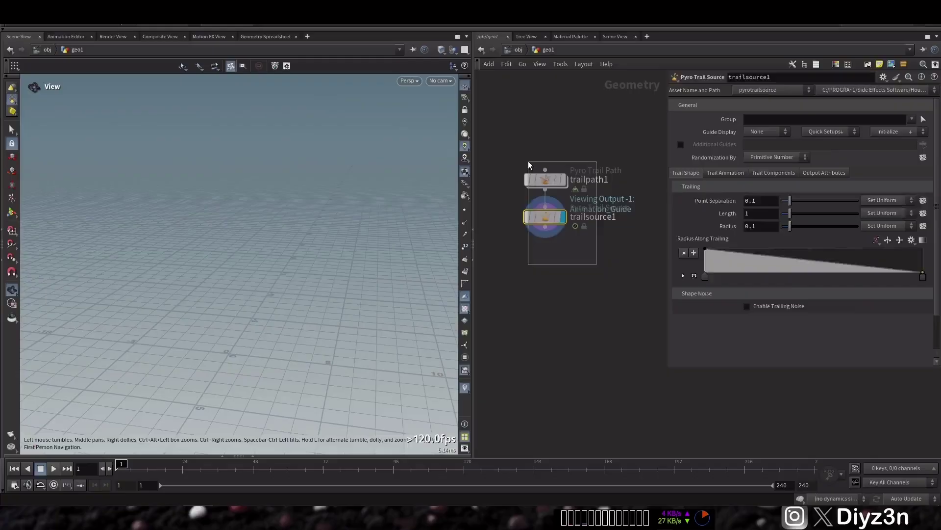
Remove the pyro trail path and trail source nodes, and paste a sphere node in their place
{"action": "key", "text": "ctrl+x"}
{"action": "key", "text": "ctrl+v"}
{"action": "middle_click_drag", "start_coordinate": [194, 333], "coordinate": [199, 290]}
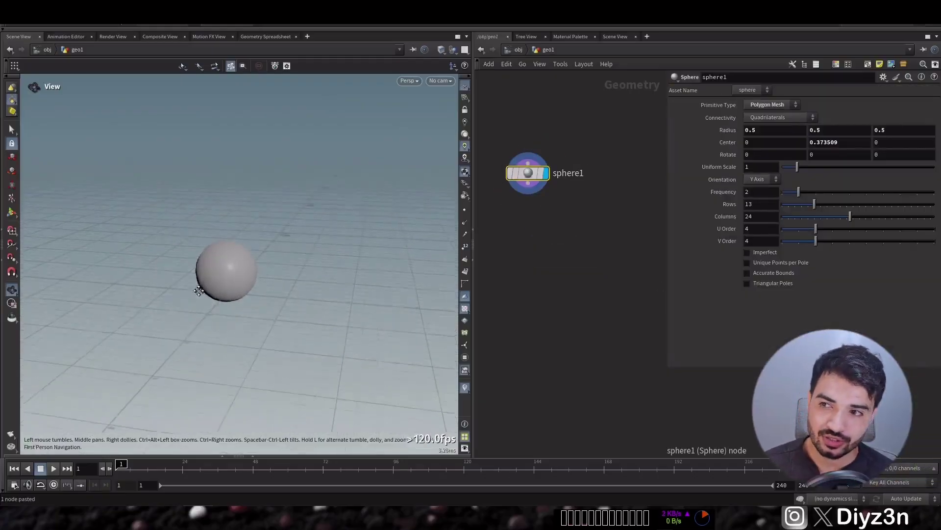
{"action": "right_click_drag", "start_coordinate": [199, 290], "coordinate": [262, 294]}
Connect a Destructionx node below the sphere, display it, and enable its Pieces visualization with a uniform scale of about 0.525
{"action": "key", "text": "Tab"}
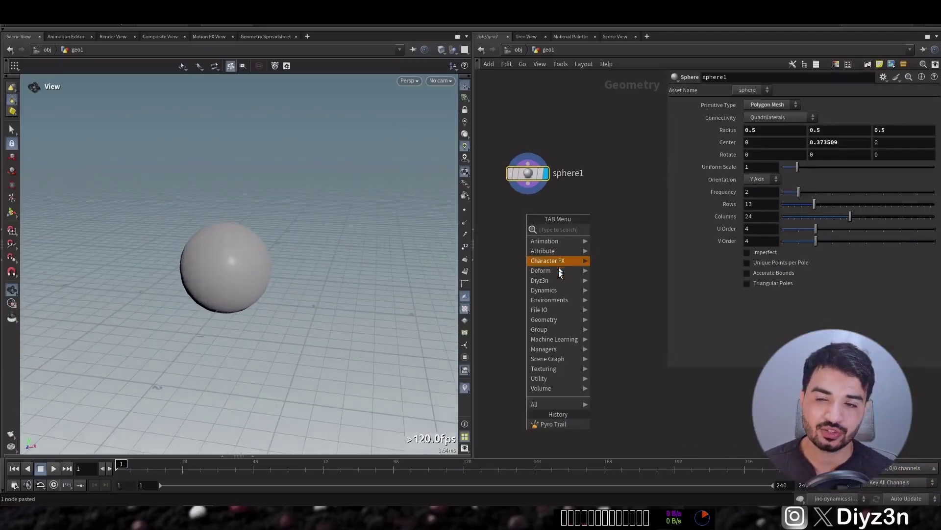
{"action": "left_click", "coordinate": [602, 282]}
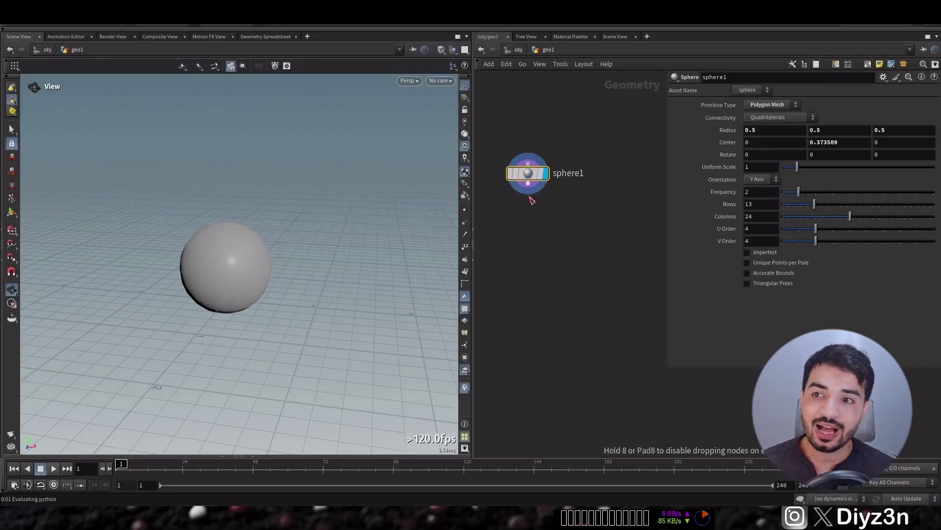
{"action": "left_click", "coordinate": [533, 212]}
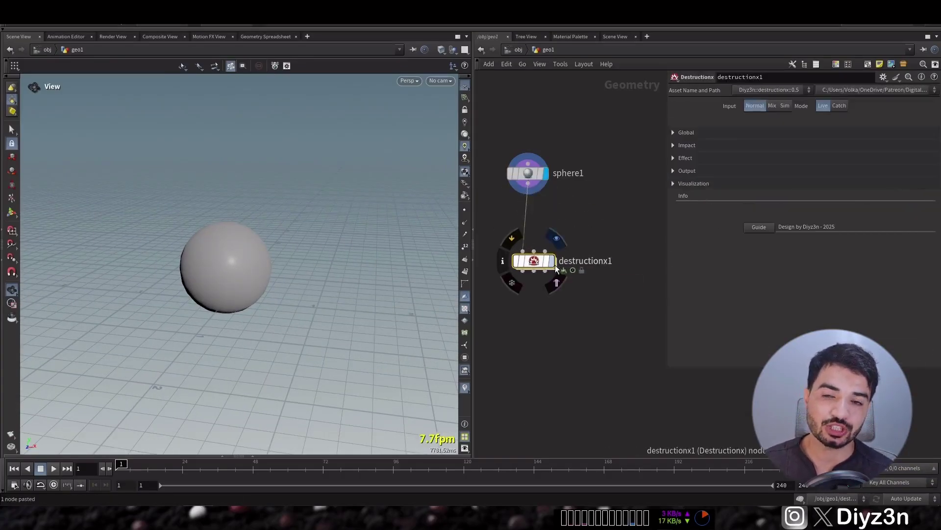
{"action": "left_click", "coordinate": [693, 183]}
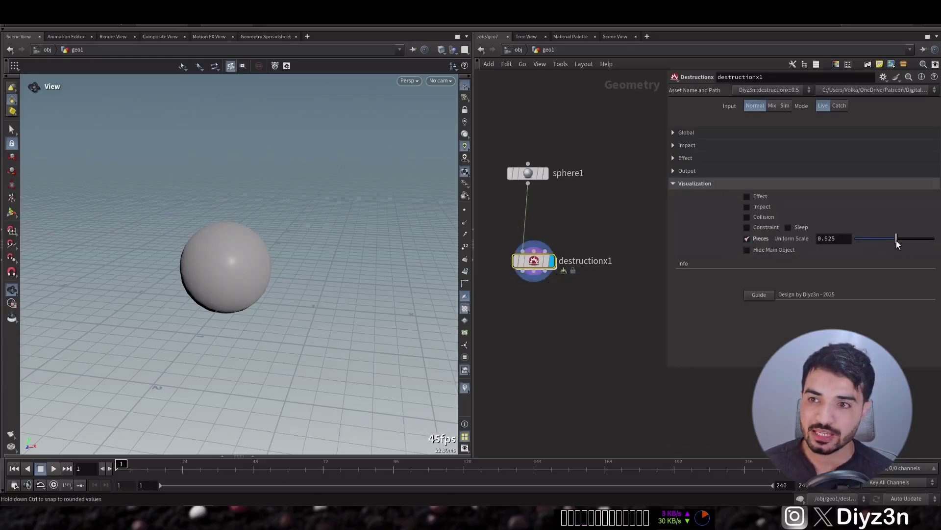
Add one fracture material in the Destructionx node's Impact settings and inspect the broken sphere
{"action": "left_click", "coordinate": [685, 147]}
{"action": "left_click", "coordinate": [721, 182]}
{"action": "left_click", "coordinate": [747, 212]}
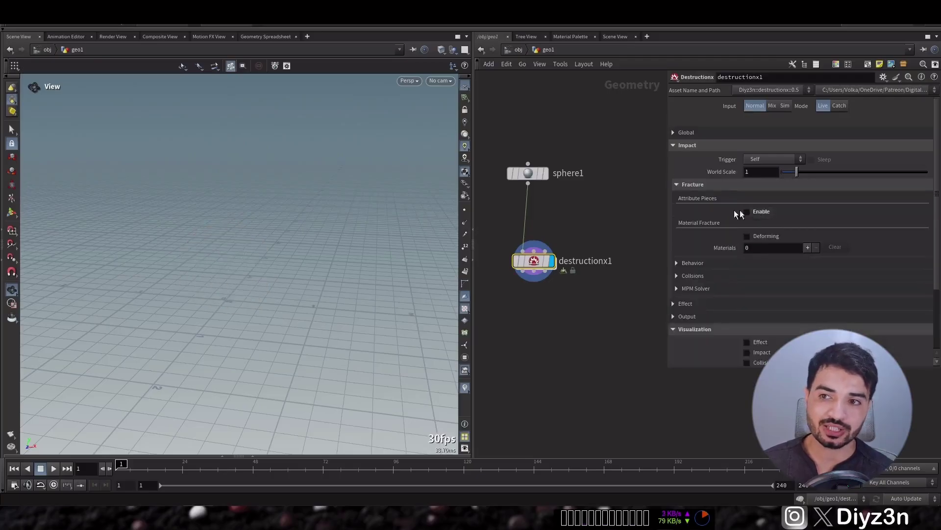
{"action": "left_click", "coordinate": [810, 251]}
{"action": "scroll", "coordinate": [251, 269], "scroll_direction": "down", "scroll_amount": 3}
{"action": "left_click_drag", "start_coordinate": [252, 269], "coordinate": [221, 260]}
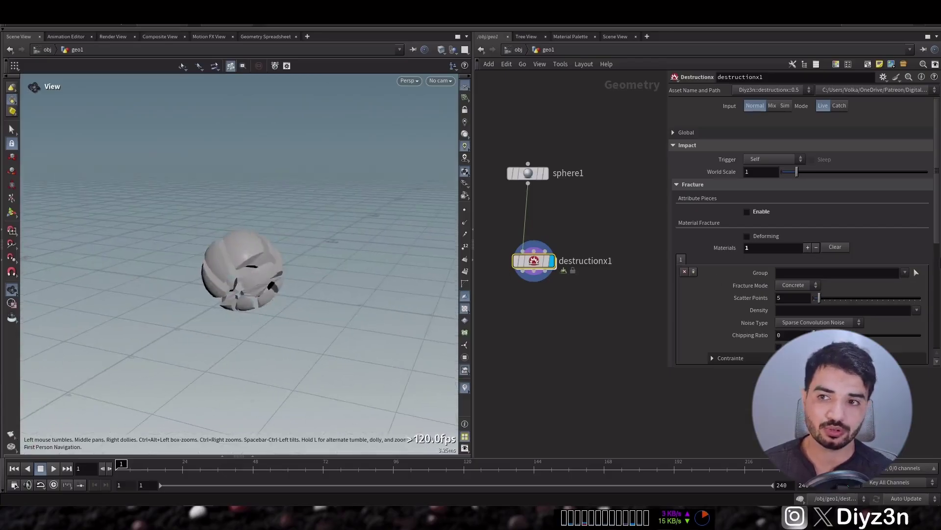
Raise the fracture material's Scatter Points to 20 and then to 50, checking the sphere's pieces each time
{"action": "scroll", "coordinate": [796, 189], "scroll_direction": "down", "scroll_amount": 5}
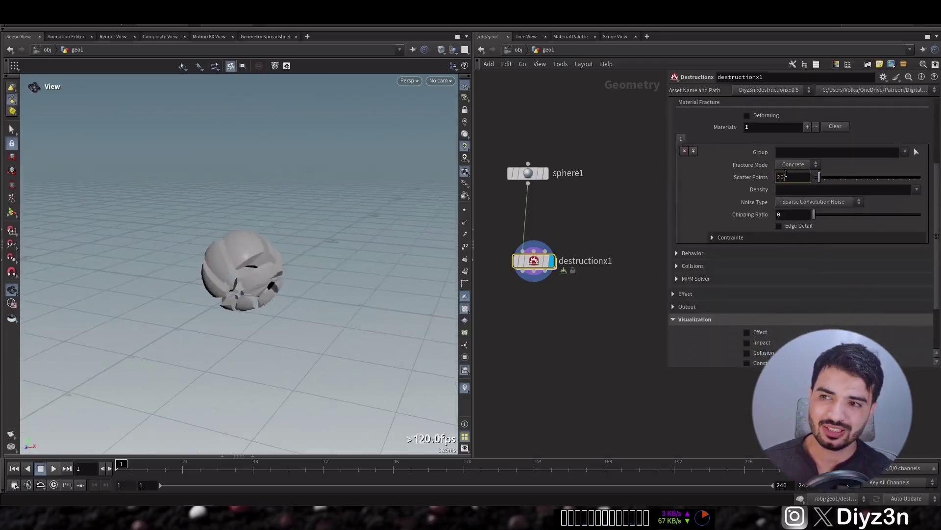
{"action": "key", "text": "Return"}
{"action": "left_click_drag", "start_coordinate": [283, 255], "coordinate": [153, 264]}
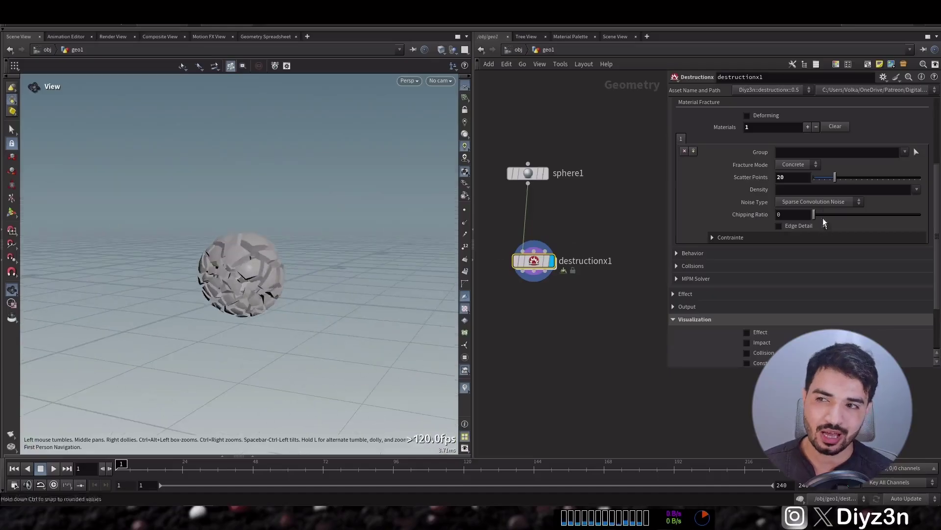
{"action": "key", "text": "Return"}
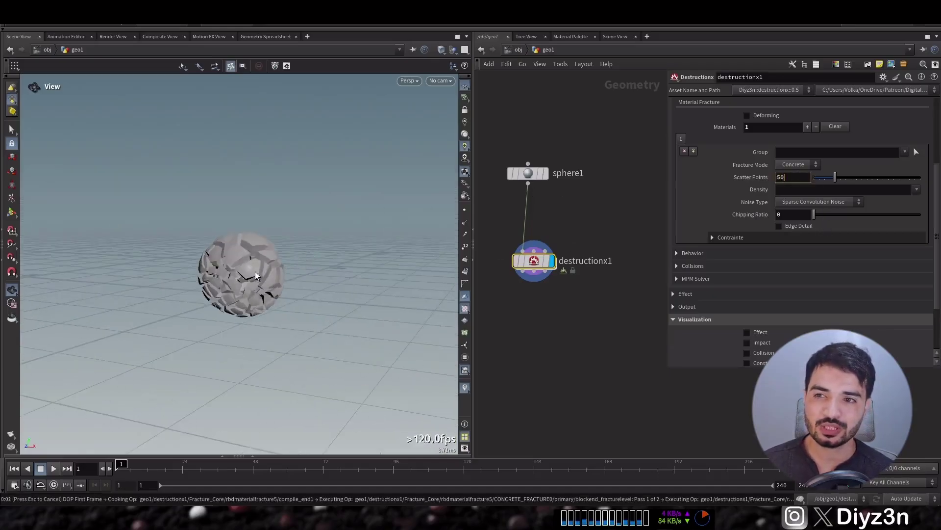
{"action": "mouse_move", "coordinate": [253, 269]}
{"action": "left_mouse_down"}
{"action": "mouse_move", "coordinate": [141, 272]}
{"action": "mouse_move", "coordinate": [254, 265]}
{"action": "left_mouse_up"}
Set the fracture material's Noise Type to None and inspect the resulting pieces on the sphere
{"action": "left_click", "coordinate": [797, 202]}
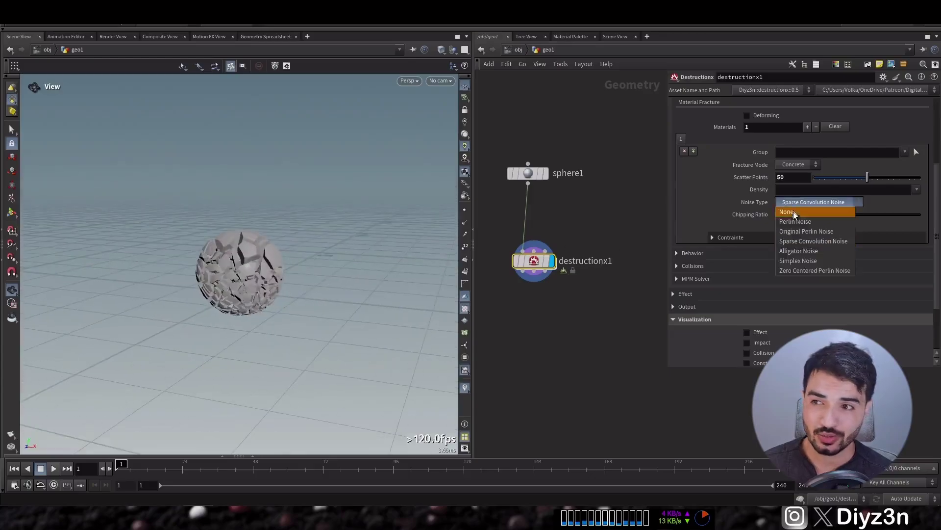
{"action": "left_click", "coordinate": [800, 203]}
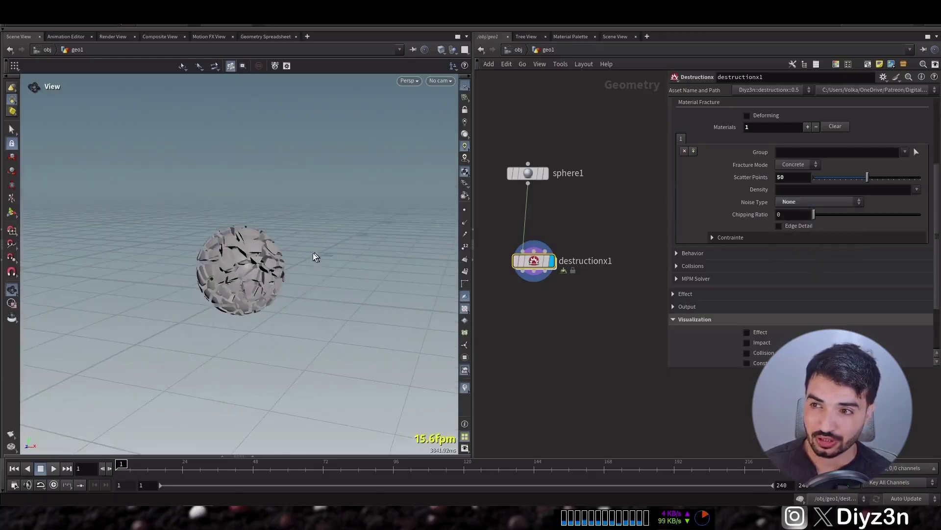
{"action": "left_click_drag", "start_coordinate": [241, 269], "coordinate": [273, 256]}
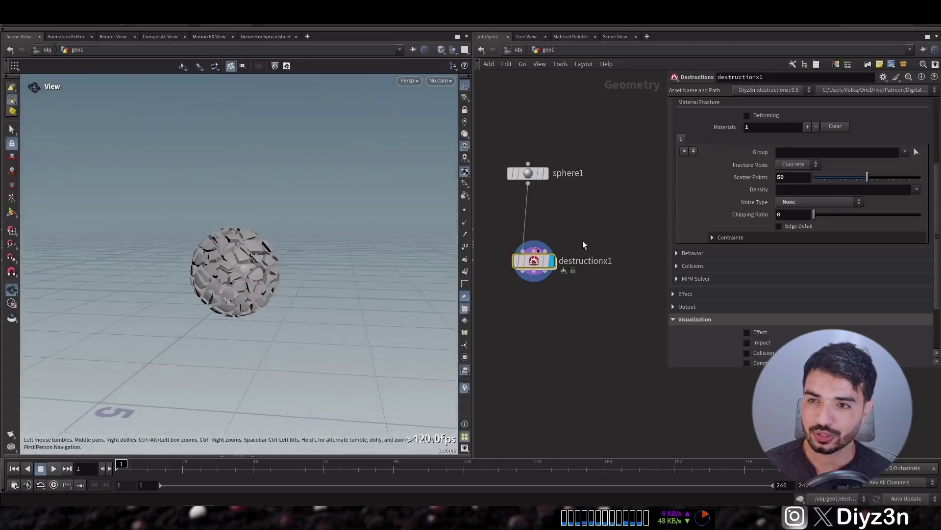
Turn off the Pieces visualization of the Destructionx node and collapse its Fracture settings
{"action": "scroll", "coordinate": [922, 211], "scroll_direction": "down", "scroll_amount": 3}
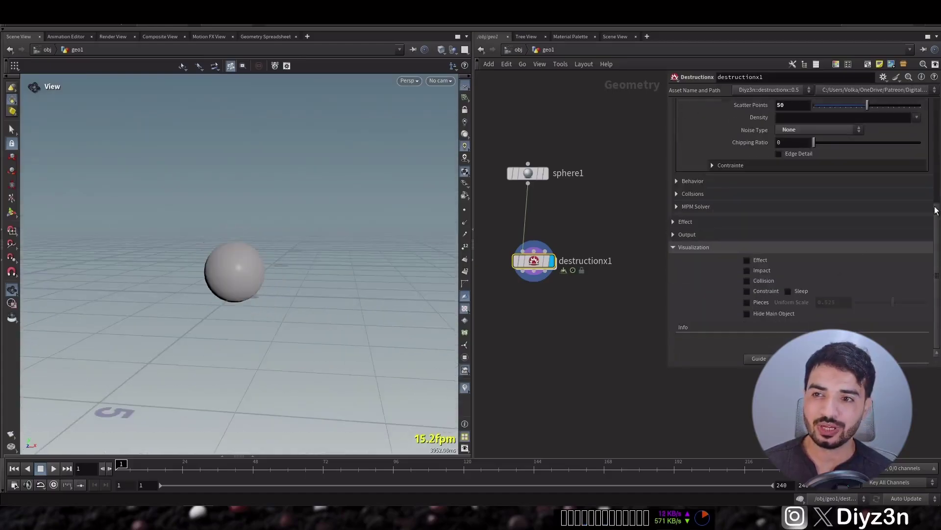
{"action": "left_click_drag", "start_coordinate": [936, 210], "coordinate": [928, 91]}
{"action": "left_click", "coordinate": [693, 185]}
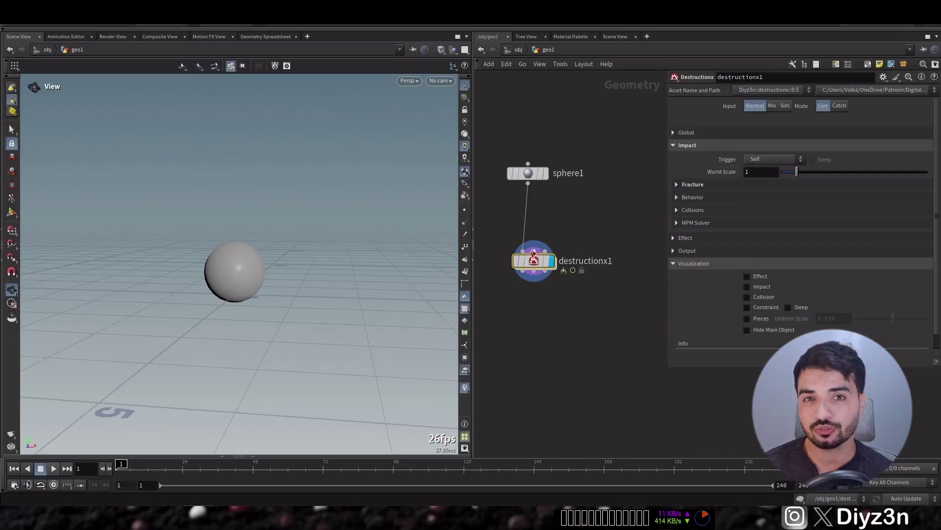
Add a Pyro Burst Source node wired into the Destructionx node's second input and show its burst points
{"action": "key", "text": "Tab"}
{"action": "type", "text": "bur"}
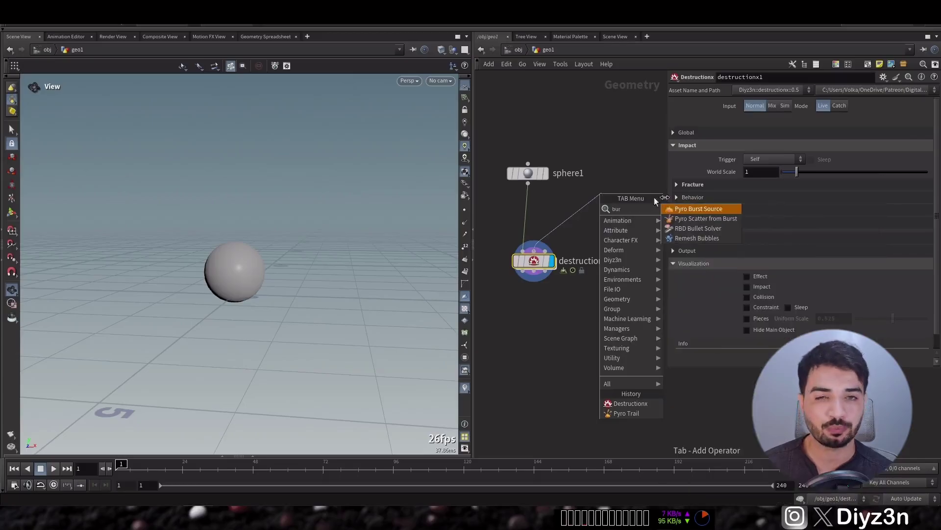
{"action": "key", "text": "Return"}
{"action": "left_click", "coordinate": [602, 193]}
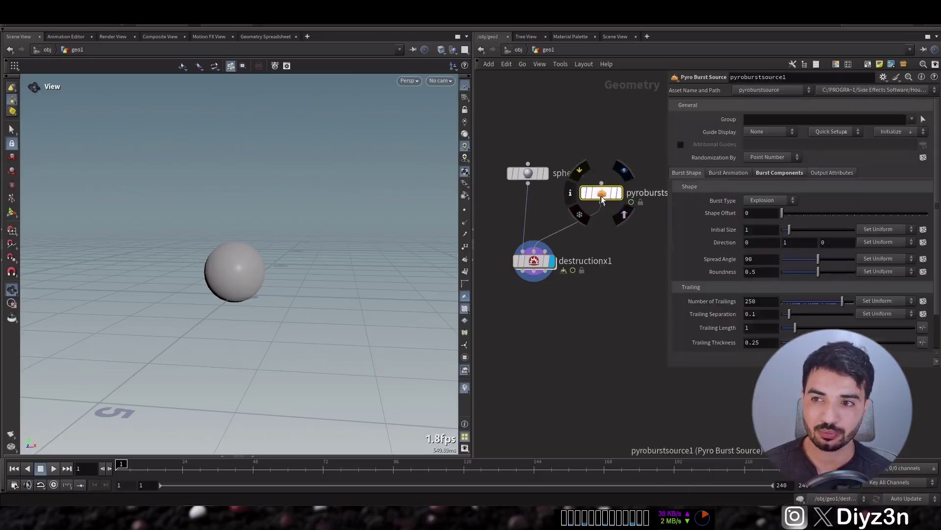
{"action": "left_click", "coordinate": [13, 213]}
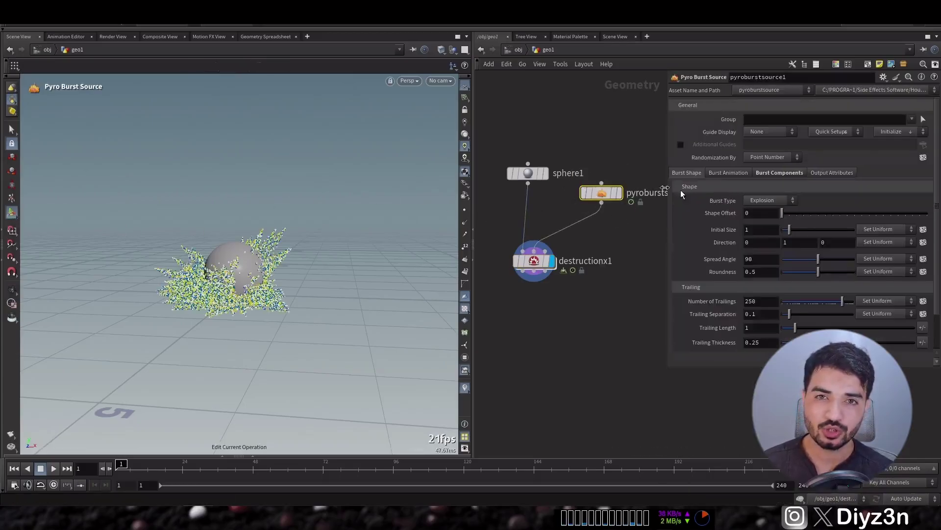
Shape the burst with a Spread Angle of 24, a Roundness of 0.68 and a Trailing Separation of 0.145
{"action": "left_click", "coordinate": [802, 273]}
{"action": "left_click_drag", "start_coordinate": [793, 259], "coordinate": [797, 260]}
{"action": "left_click", "coordinate": [787, 273]}
{"action": "left_click", "coordinate": [793, 260]}
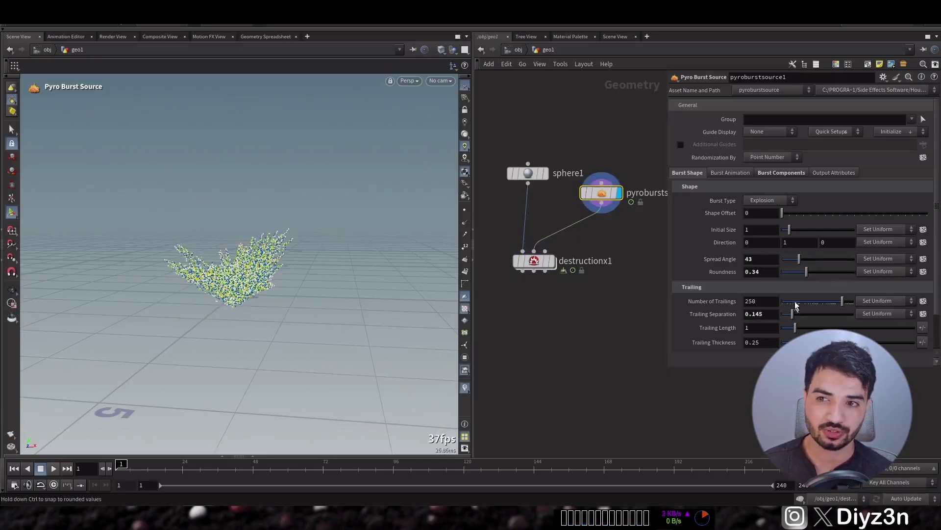
{"action": "left_click_drag", "start_coordinate": [803, 273], "coordinate": [836, 273]}
{"action": "left_click_drag", "start_coordinate": [798, 260], "coordinate": [792, 260]}
{"action": "left_click", "coordinate": [831, 273]}
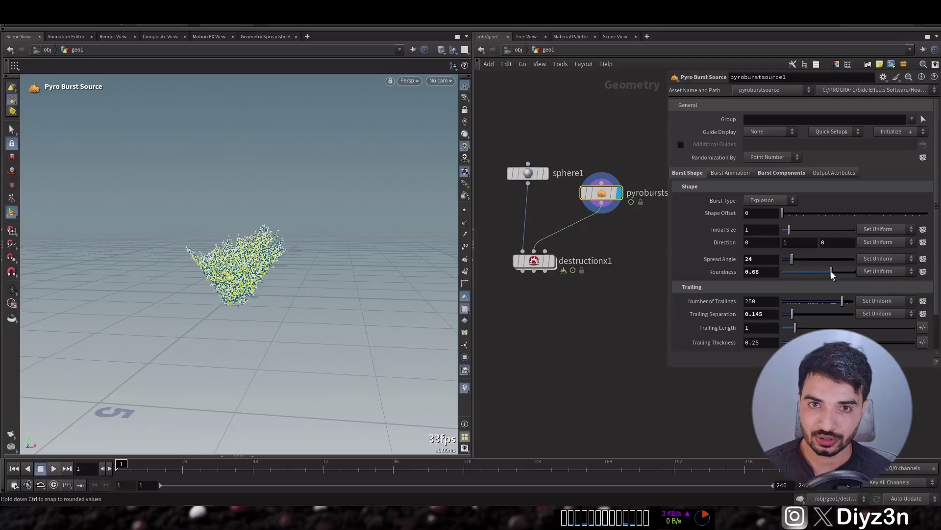
Display the Destructionx node and return the timeline to the first frame
{"action": "left_click", "coordinate": [553, 262]}
{"action": "left_click", "coordinate": [525, 265]}
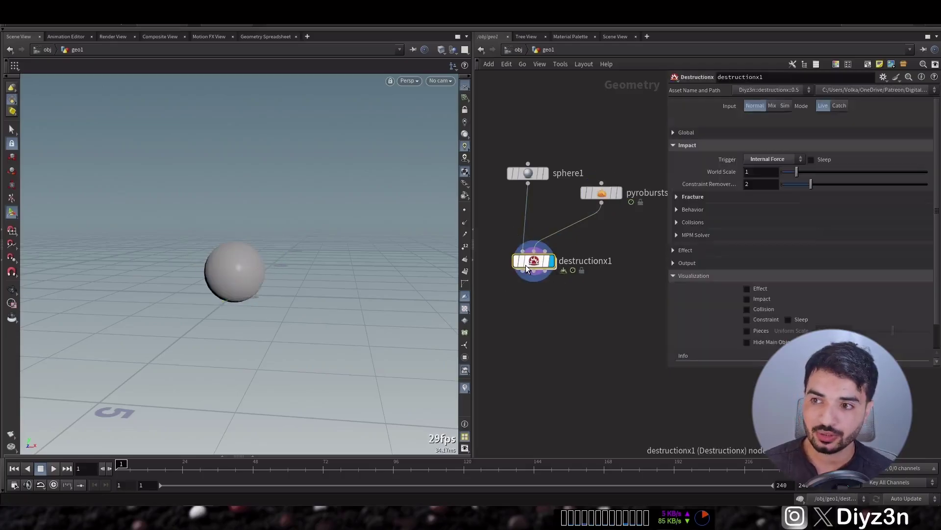
{"action": "left_click", "coordinate": [13, 468]}
Set Velocity in the Pyro Burst Source's output attributes to 0.02
{"action": "left_click", "coordinate": [601, 193]}
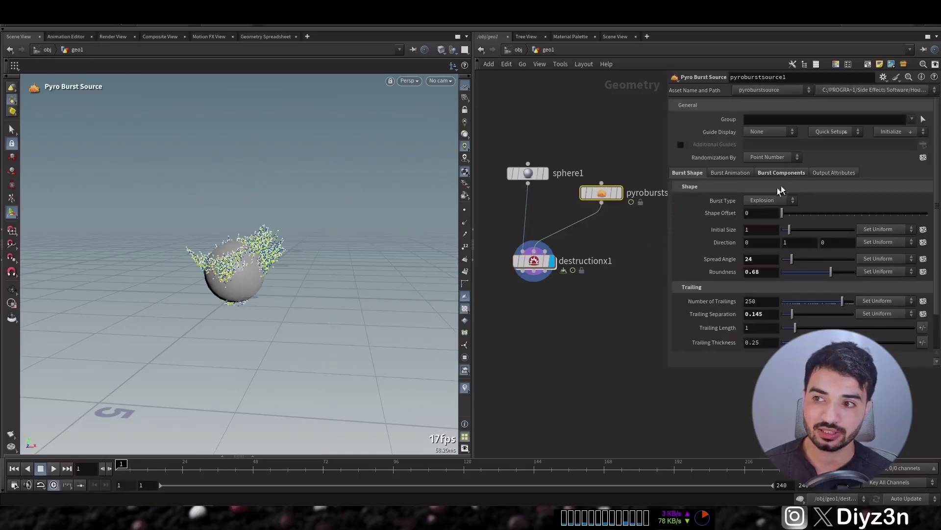
{"action": "left_click", "coordinate": [850, 177]}
{"action": "type", "text": ".02"}
{"action": "key", "text": "Return"}
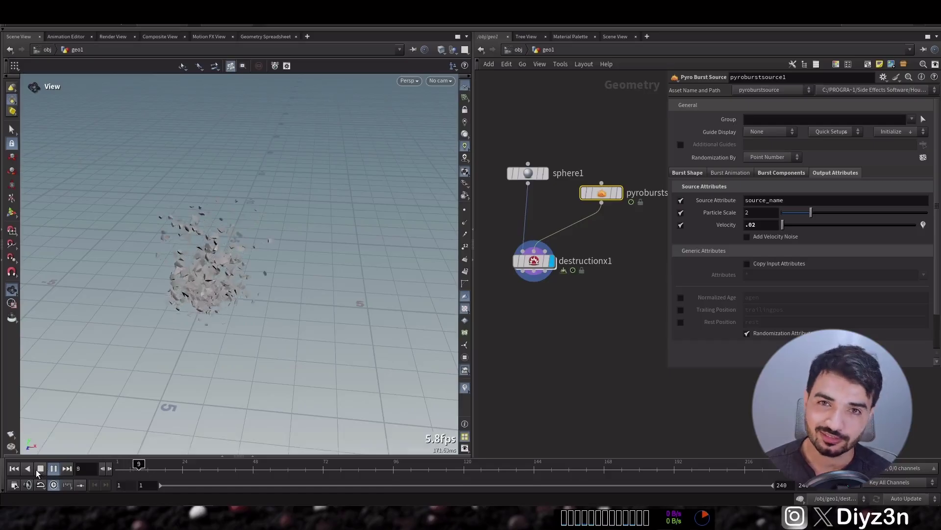
Stop the explosion playback, view the scattered pieces from another angle and replay the simulation
{"action": "left_click", "coordinate": [39, 470]}
{"action": "left_click_drag", "start_coordinate": [179, 245], "coordinate": [189, 275]}
{"action": "right_click_drag", "start_coordinate": [189, 275], "coordinate": [277, 242]}
{"action": "left_click", "coordinate": [49, 468]}
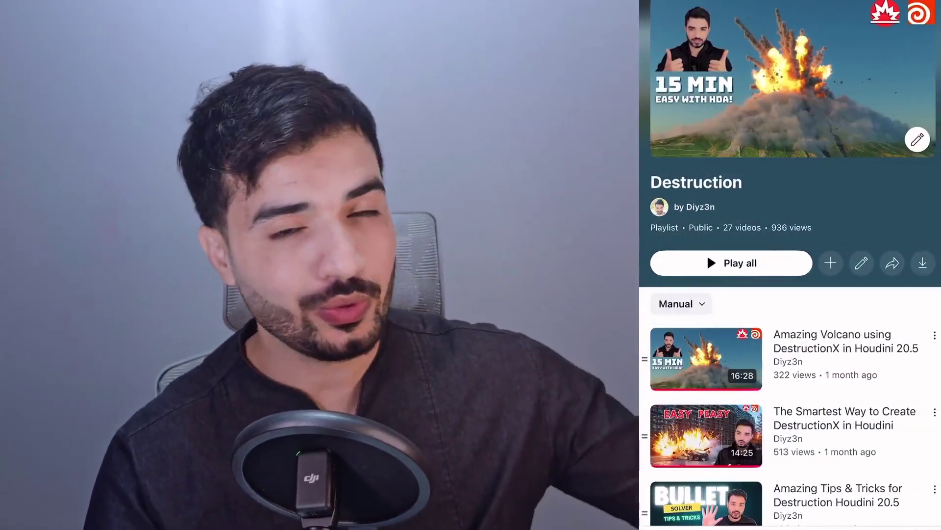
{"action": "scroll", "coordinate": [707, 254], "scroll_direction": "down", "scroll_amount": 1}
{"action": "scroll", "coordinate": [789, 265], "scroll_direction": "down", "scroll_amount": 7}
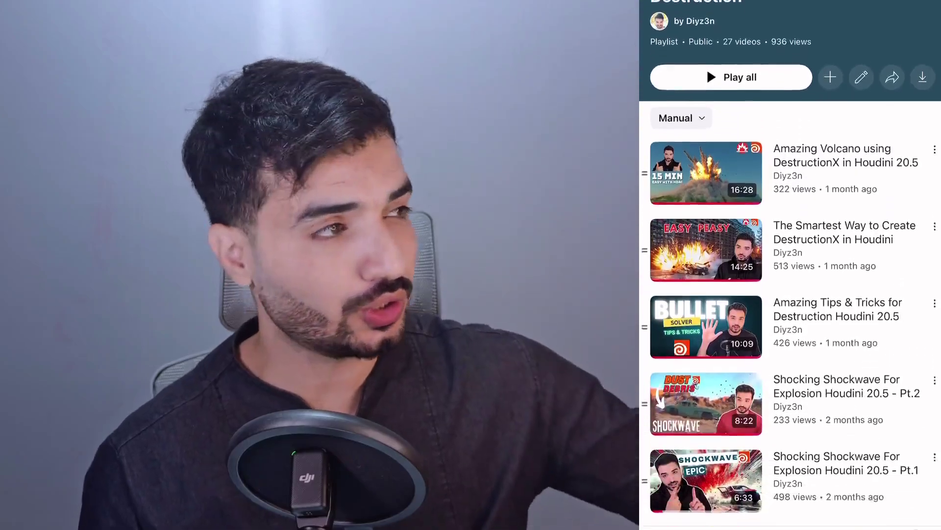
{"action": "scroll", "coordinate": [790, 265], "scroll_direction": "down", "scroll_amount": 8}
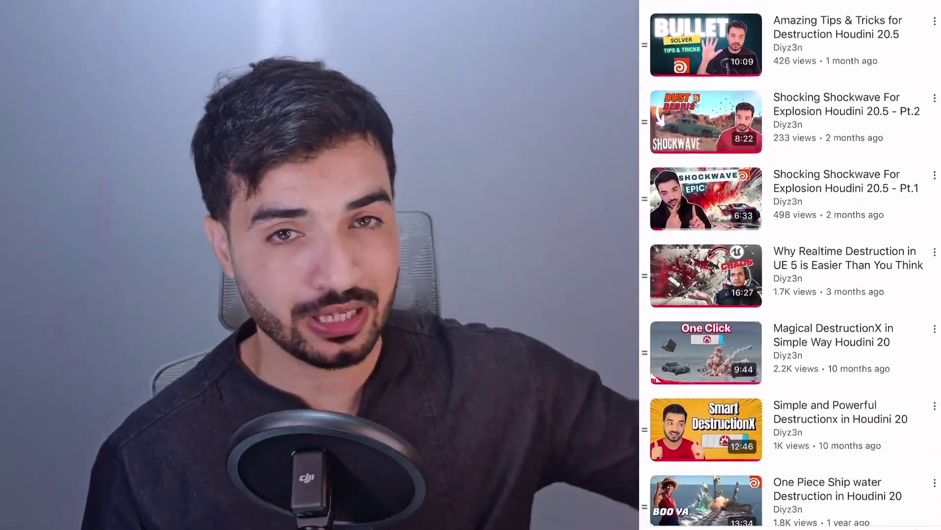
{"action": "scroll", "coordinate": [789, 265], "scroll_direction": "down", "scroll_amount": 8}
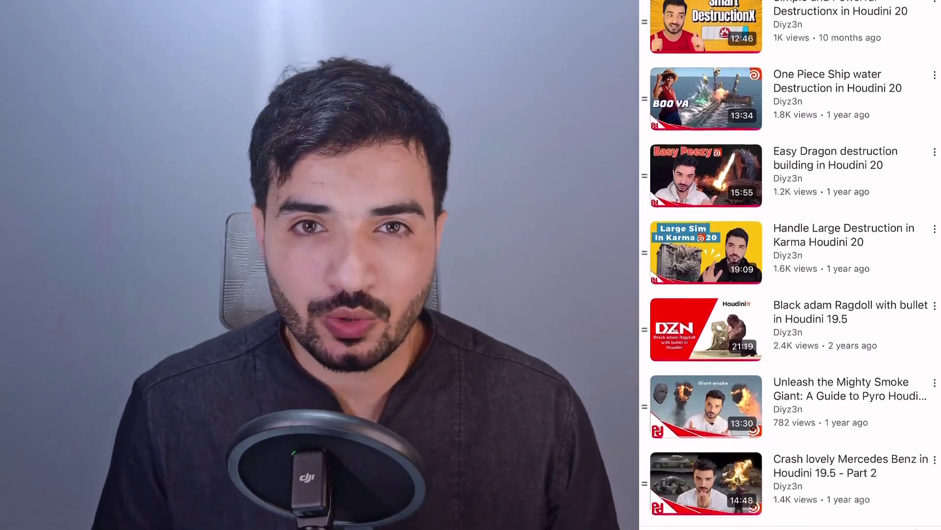
{"action": "scroll", "coordinate": [790, 264], "scroll_direction": "down", "scroll_amount": 10}
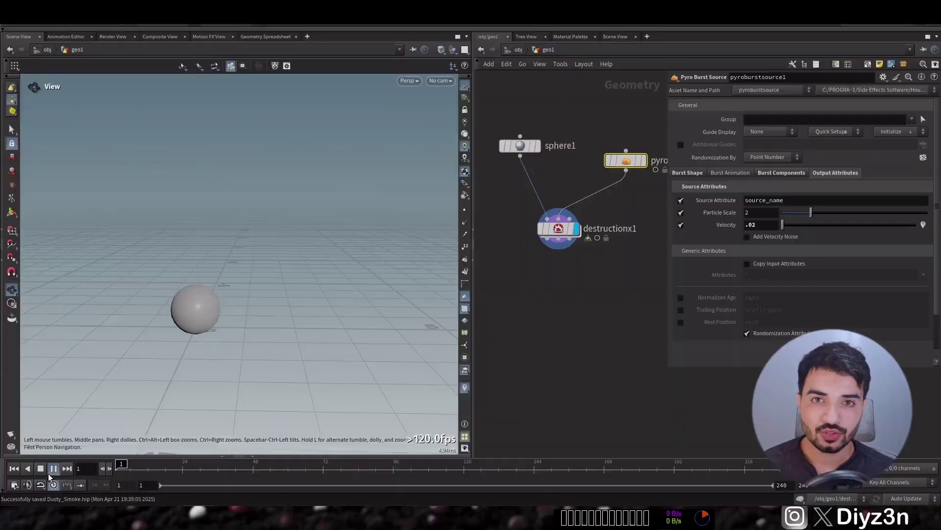
Stop the explosion simulation at frame 9 and limit the effect's pieces to a minimum Size of 0.14
{"action": "left_click", "coordinate": [51, 470]}
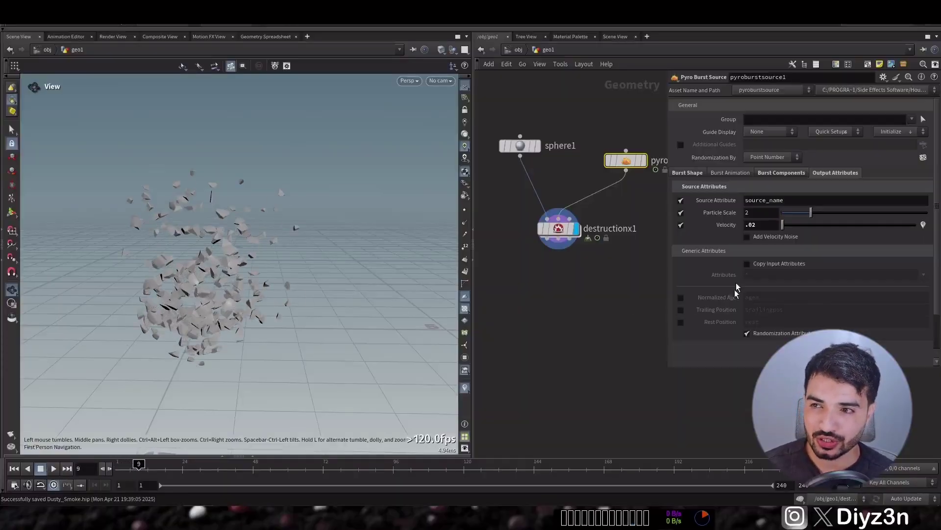
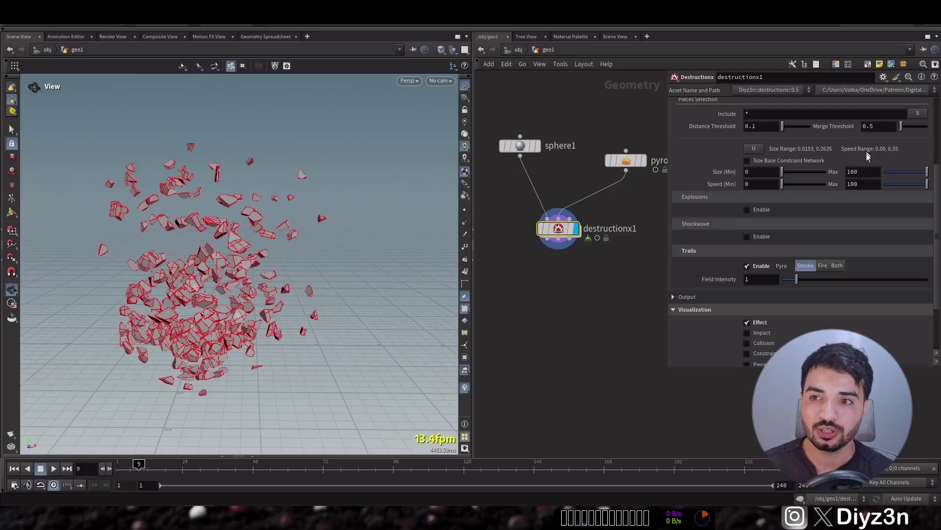
{"action": "left_click_drag", "start_coordinate": [784, 175], "coordinate": [782, 178]}
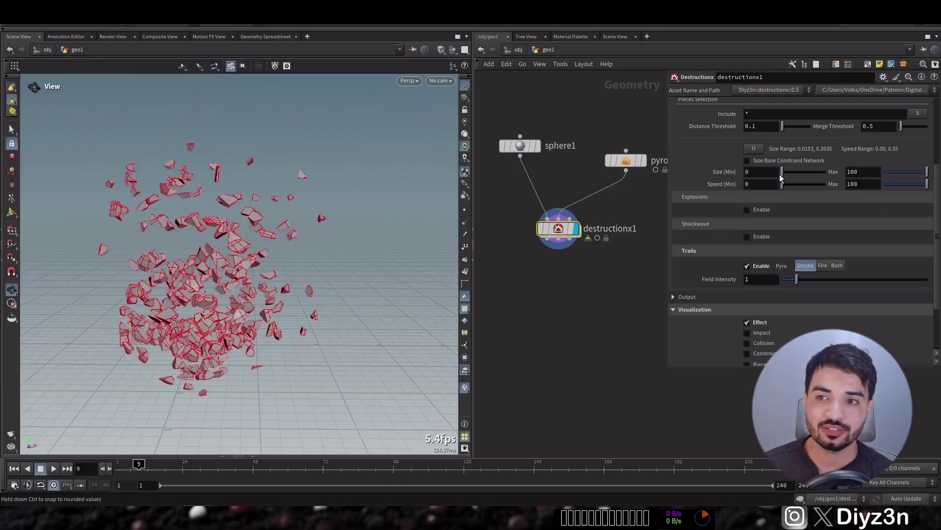
{"action": "middle_click_drag", "start_coordinate": [777, 174], "coordinate": [842, 192]}
Set the effect's output Mode to VDB in the Destructionx node's Output settings, then collapse them
{"action": "left_click", "coordinate": [886, 294]}
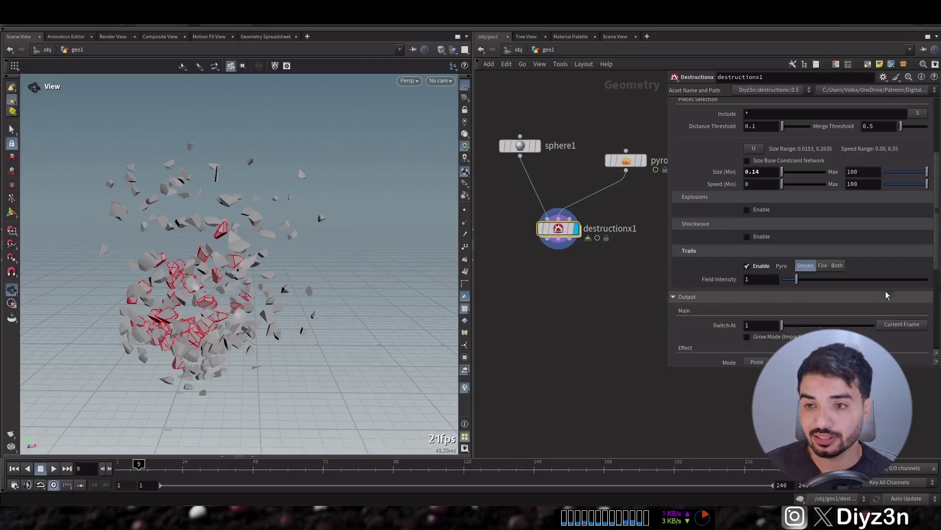
{"action": "scroll", "coordinate": [772, 282], "scroll_direction": "down", "scroll_amount": 4}
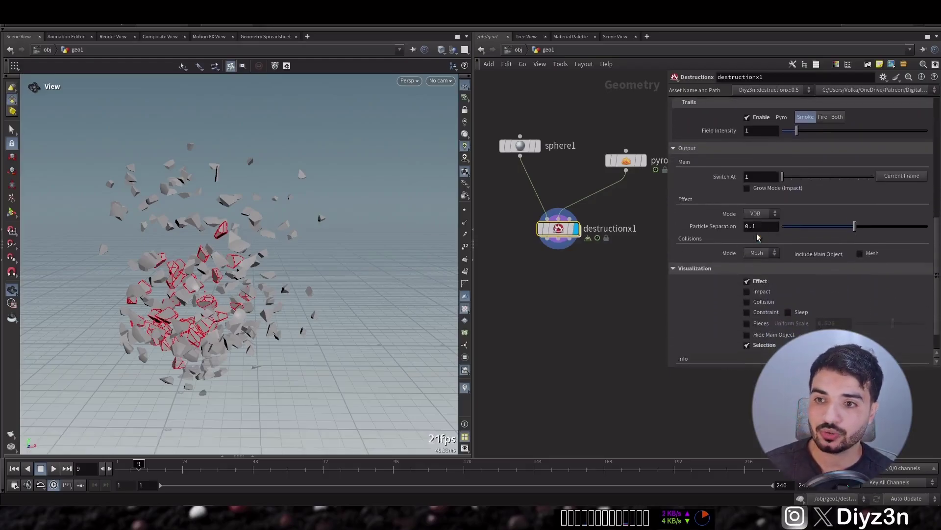
{"action": "left_click", "coordinate": [693, 150]}
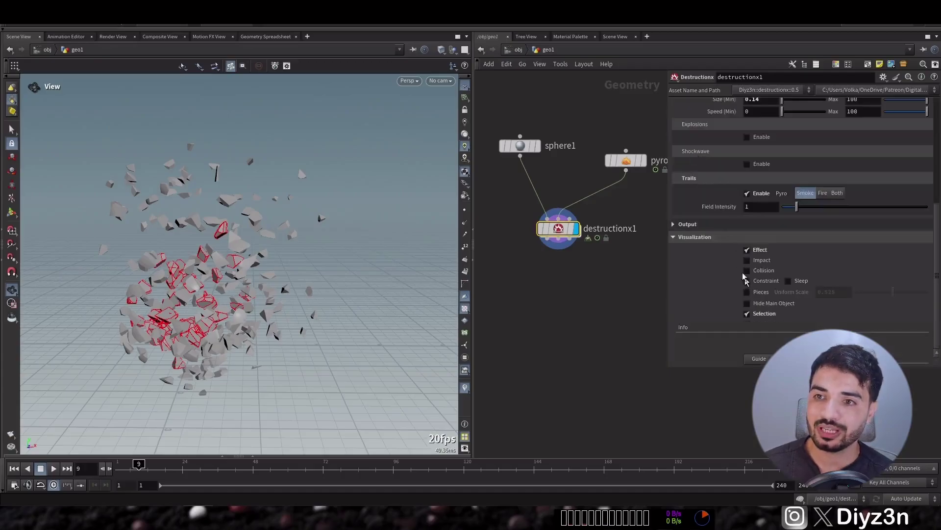
Reset the minimum Size of the effect's piece selection to 0
{"action": "mouse_move", "coordinate": [214, 292]}
{"action": "left_mouse_down"}
{"action": "mouse_move", "coordinate": [260, 277]}
{"action": "mouse_move", "coordinate": [221, 295]}
{"action": "left_mouse_up"}
{"action": "scroll", "coordinate": [864, 167], "scroll_direction": "up", "scroll_amount": 3}
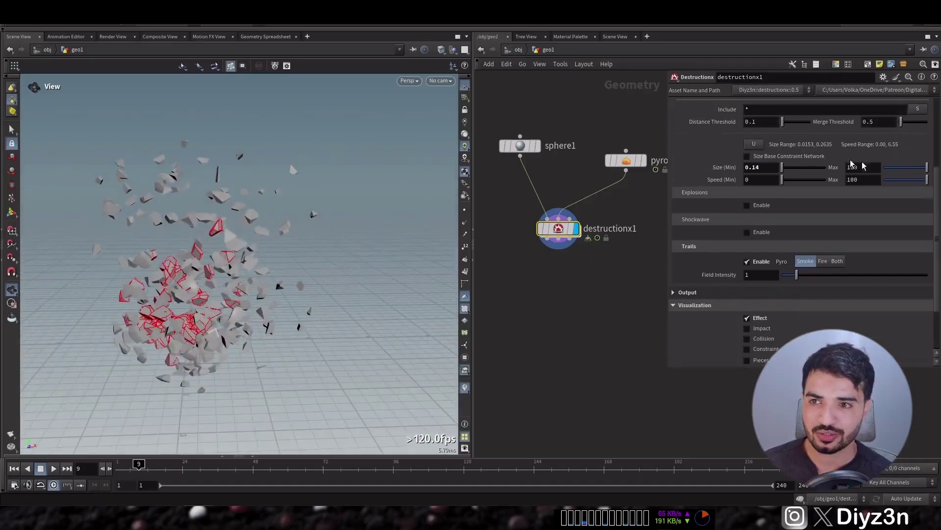
{"action": "type", "text": "0"}
{"action": "key", "text": "Return"}
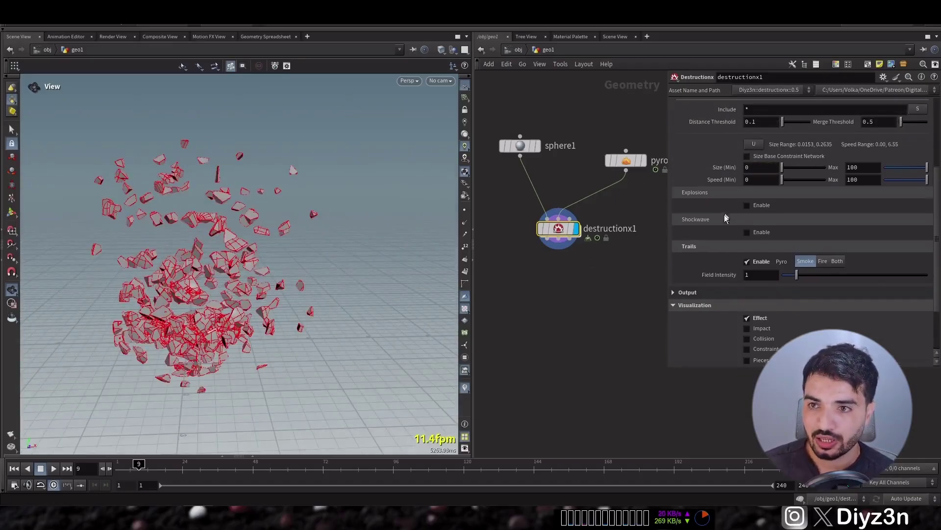
Collapse the Destructionx node's Visualization, Effect and Impact settings and expand its Output settings
{"action": "left_click", "coordinate": [690, 307]}
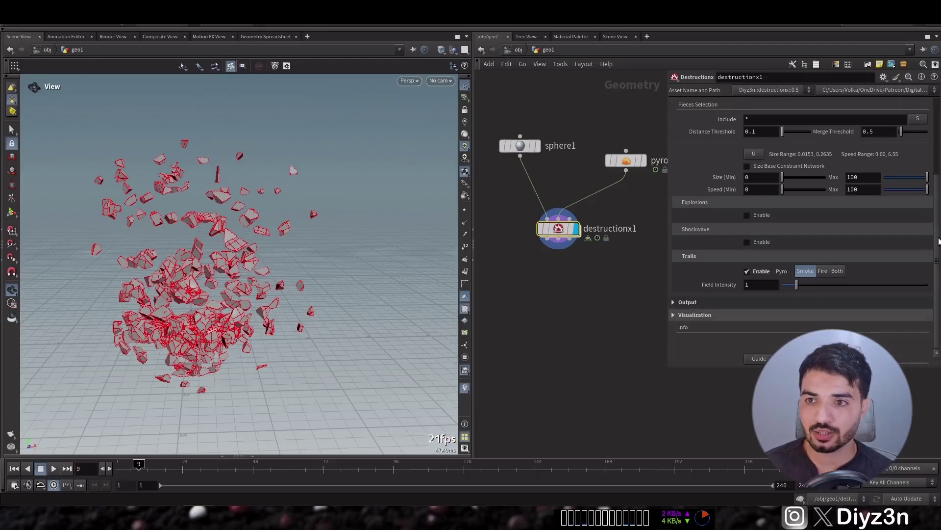
{"action": "scroll", "coordinate": [849, 187], "scroll_direction": "up", "scroll_amount": 3}
{"action": "mouse_move", "coordinate": [937, 179]}
{"action": "left_mouse_down"}
{"action": "mouse_move", "coordinate": [937, 238]}
{"action": "mouse_move", "coordinate": [931, 190]}
{"action": "left_mouse_up"}
{"action": "left_click", "coordinate": [676, 125]}
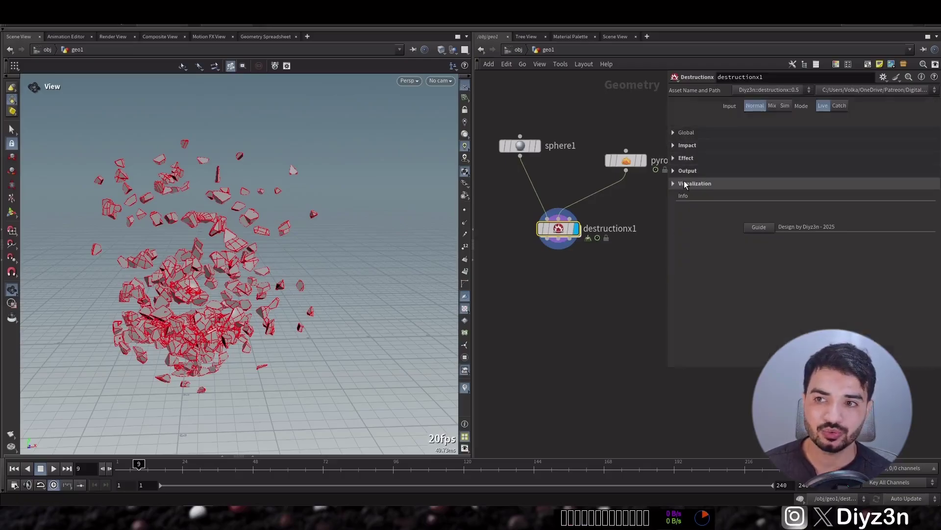
{"action": "left_click", "coordinate": [688, 173]}
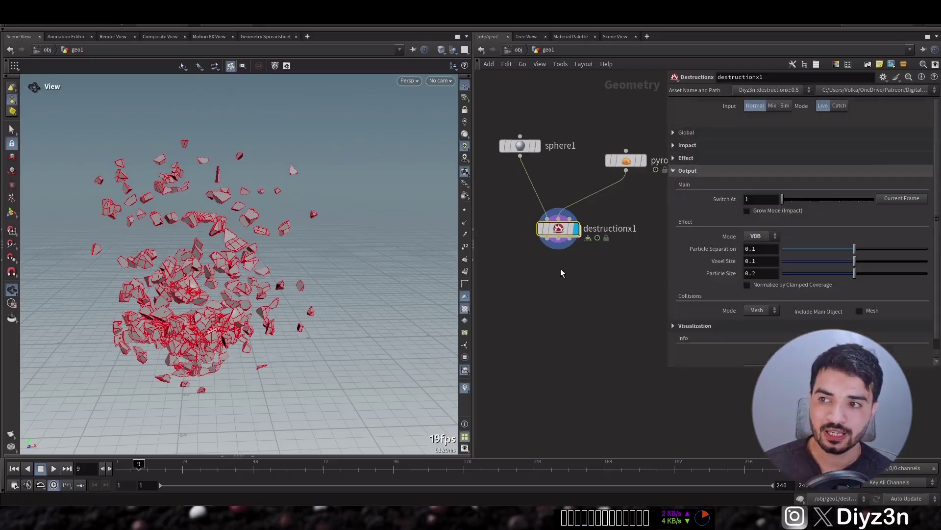
Add a Null node below the Destructionx node, connect it to the middle output and display it
{"action": "key", "text": "Tab"}
{"action": "type", "text": "null"}
{"action": "key", "text": "Return"}
{"action": "left_click", "coordinate": [555, 293]}
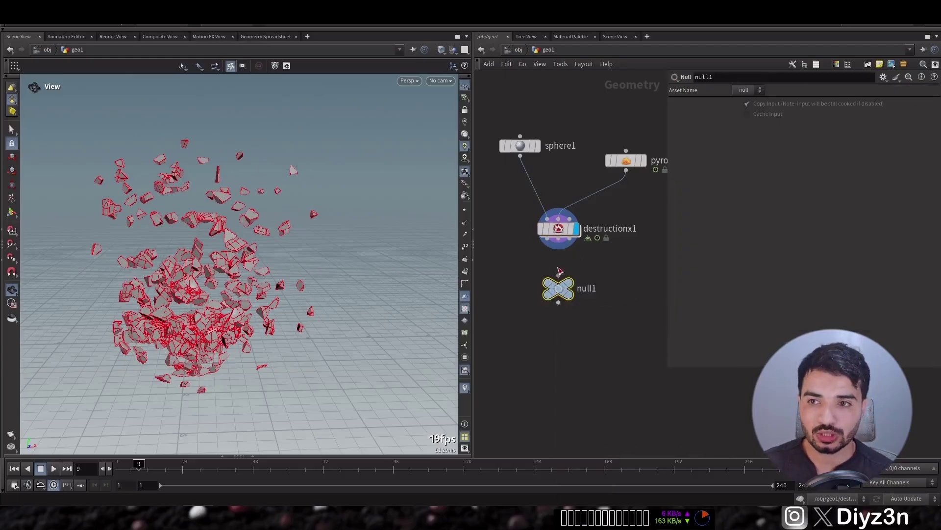
{"action": "left_click", "coordinate": [570, 288]}
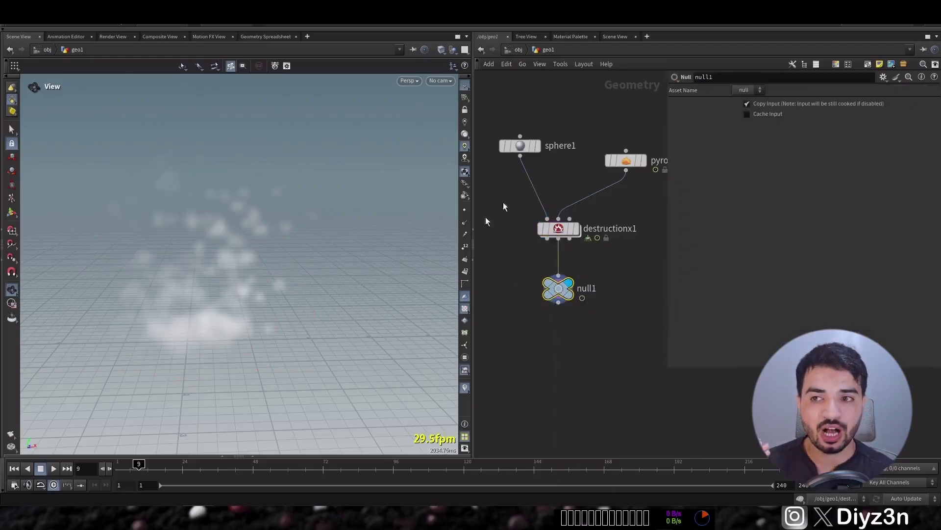
Set the Destructionx effect output's Particle Separation to 0.0581 and Voxel Size to 0.0358
{"action": "left_click", "coordinate": [558, 228]}
{"action": "left_click", "coordinate": [846, 248]}
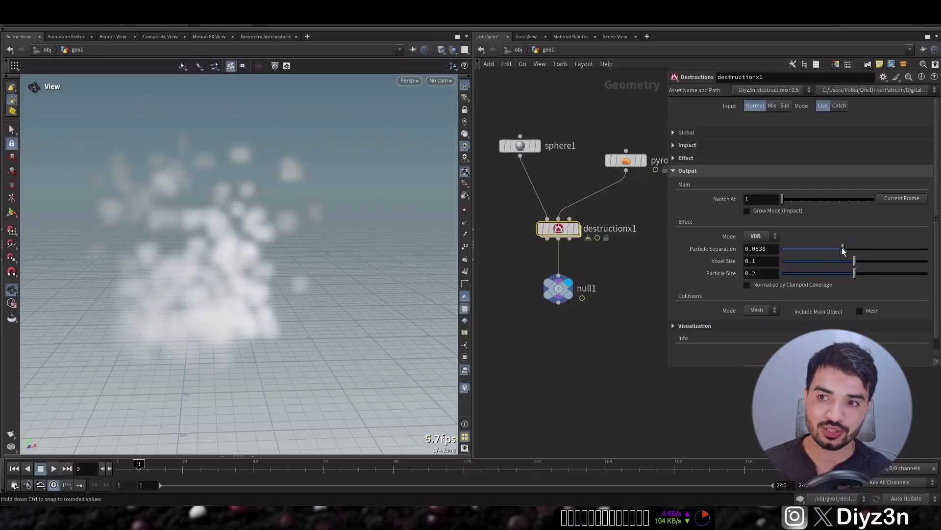
{"action": "mouse_move", "coordinate": [834, 260]}
{"action": "left_mouse_down"}
{"action": "mouse_move", "coordinate": [804, 264]}
{"action": "mouse_move", "coordinate": [824, 250]}
{"action": "left_mouse_up"}
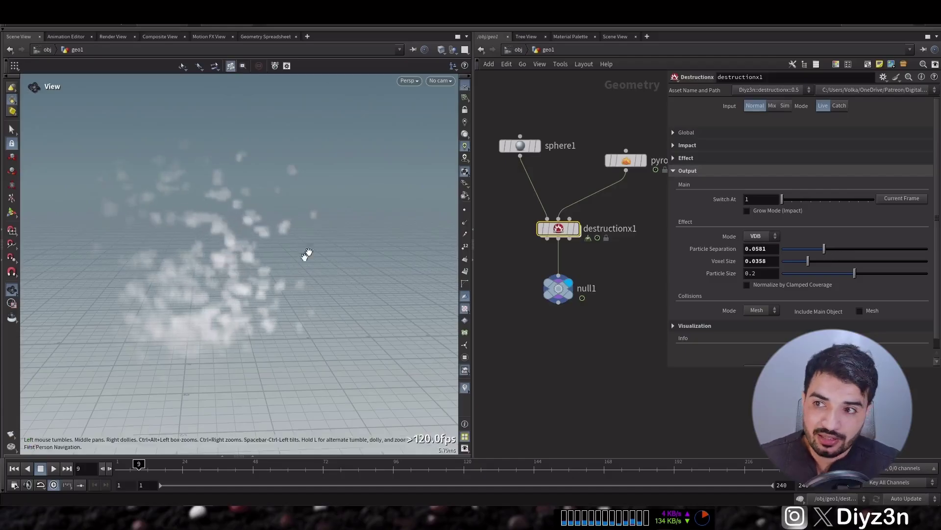
Delete the Null node below the Destructionx node
{"action": "left_click", "coordinate": [563, 291]}
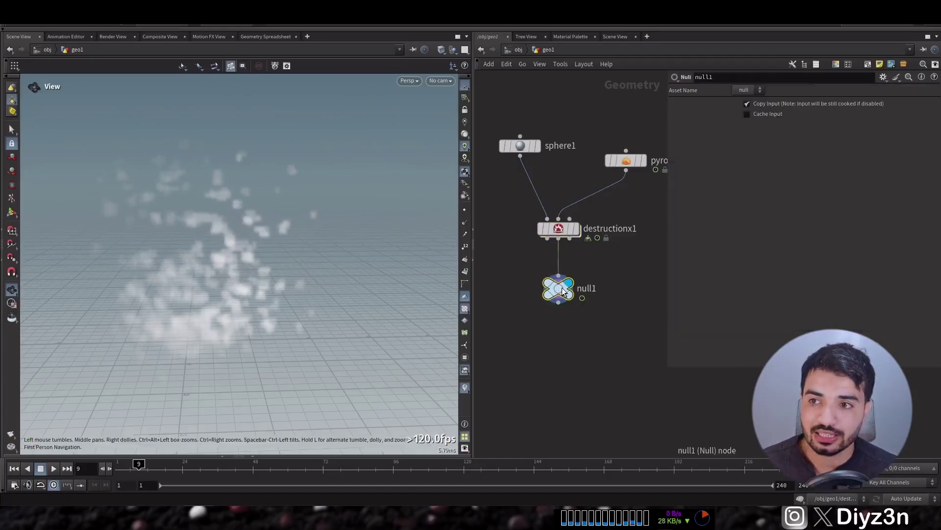
{"action": "key", "text": "Delete"}
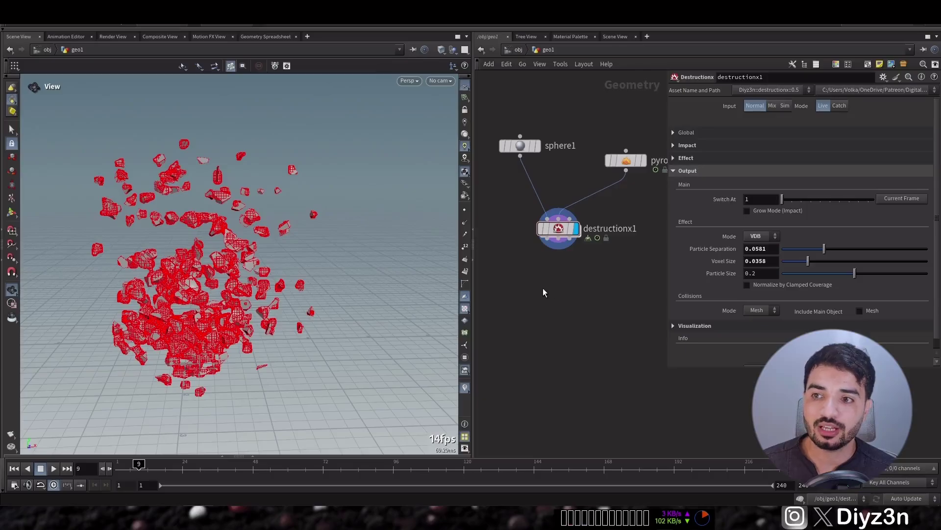
Preview the Destructionx node's third output through a temporary Null node, and delete that Null
{"action": "key", "text": "Tab"}
{"action": "type", "text": "null"}
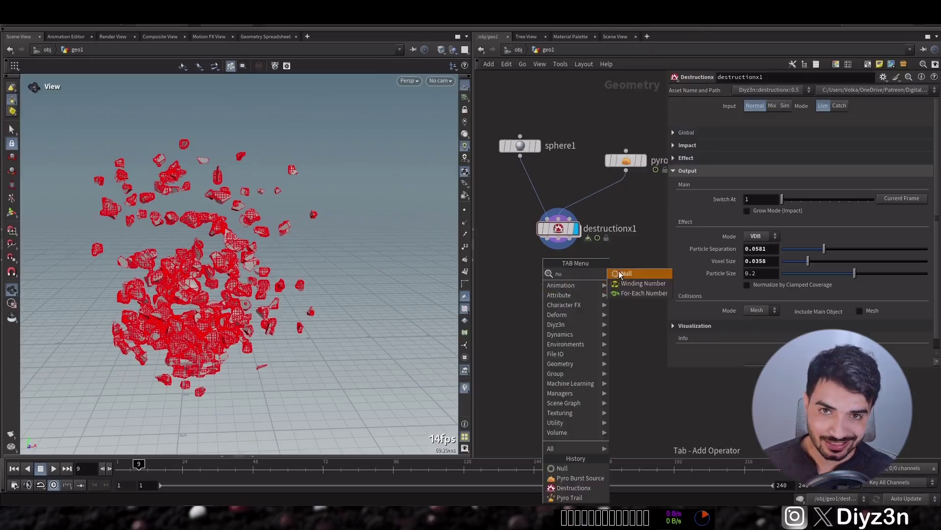
{"action": "key", "text": "Return"}
{"action": "left_click", "coordinate": [574, 308]}
{"action": "left_click", "coordinate": [592, 283]}
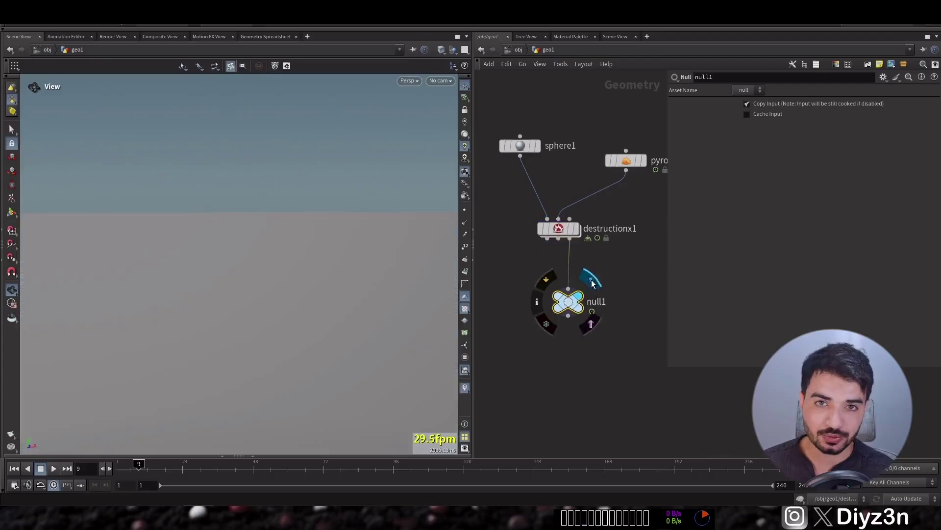
{"action": "key", "text": "Delete"}
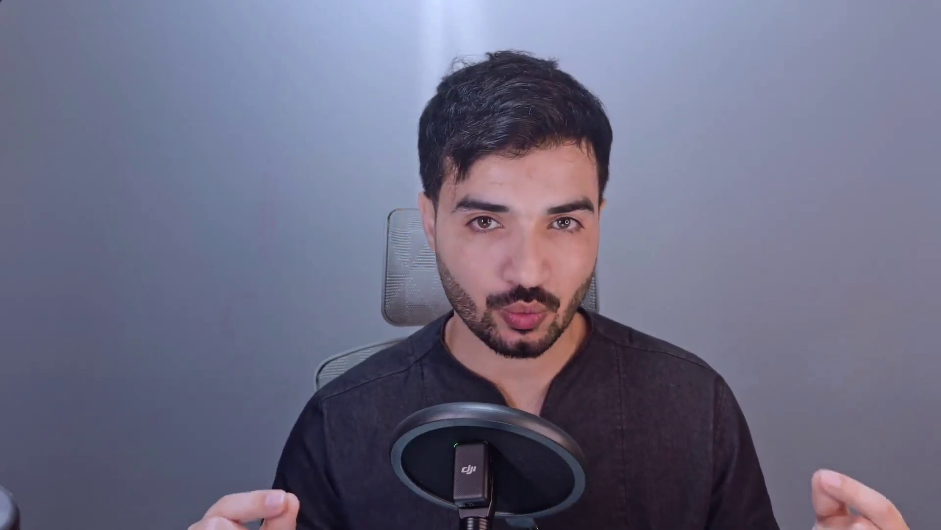
Add a SparkX node below the Destructionx node, connect it to the middle output and display it
{"action": "mouse_move", "coordinate": [557, 324]}
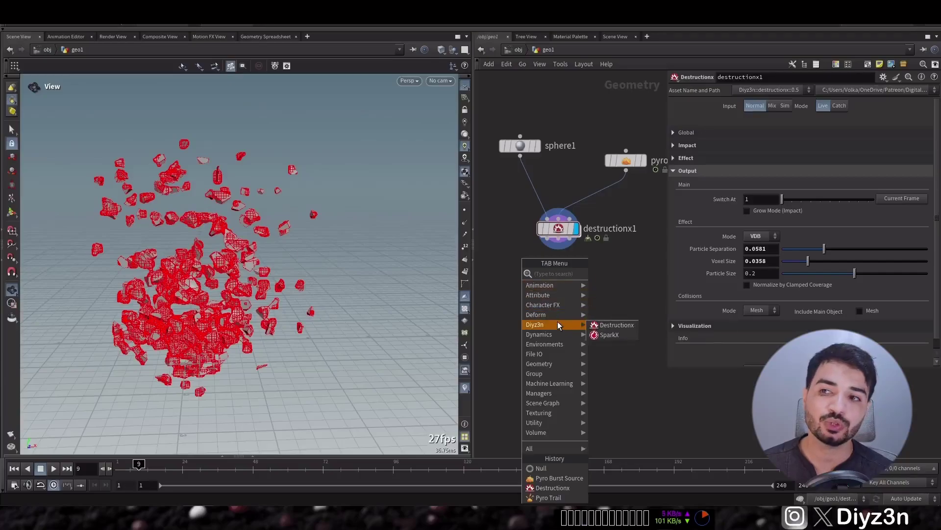
{"action": "left_click", "coordinate": [608, 335]}
{"action": "left_click", "coordinate": [553, 295]}
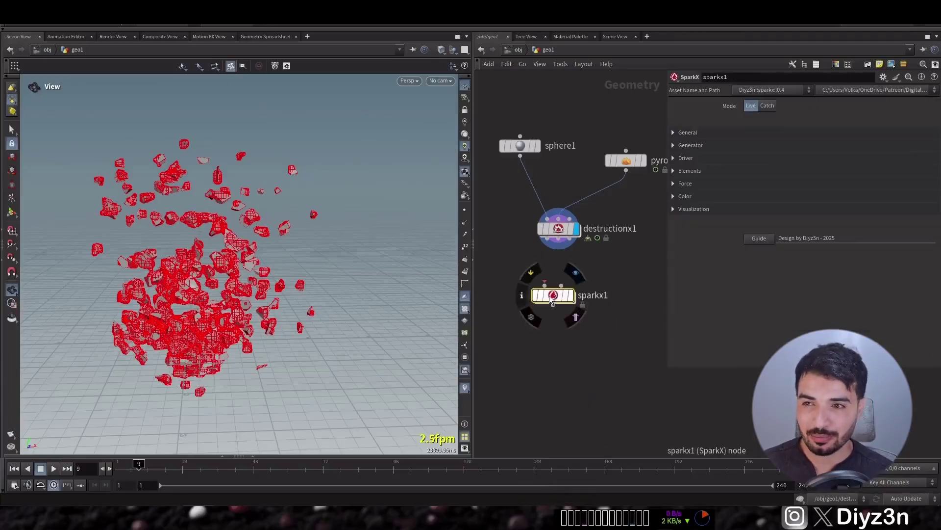
{"action": "left_click_drag", "start_coordinate": [574, 303], "coordinate": [570, 292]}
{"action": "left_click", "coordinate": [583, 292]}
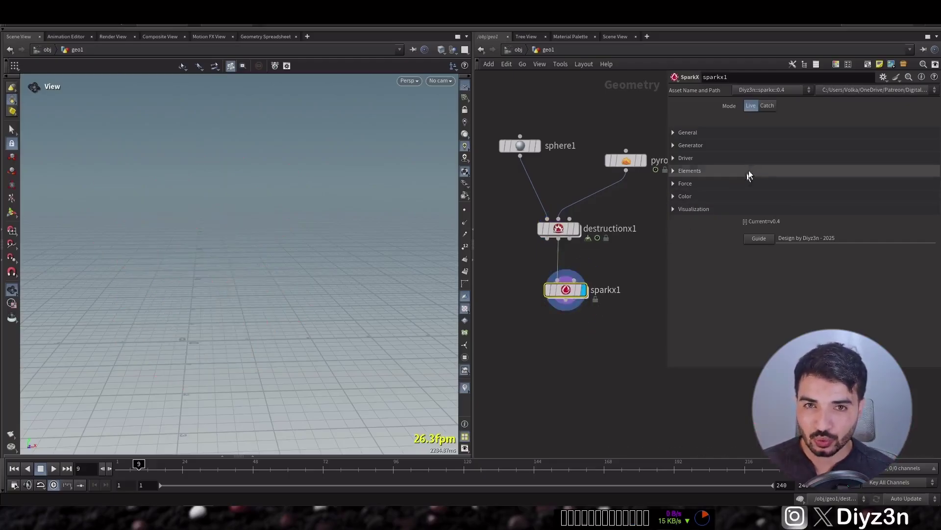
Enable the SparkX Particle element with Fluid behavior and Amount 500, and simulate from the first frame to frame 7
{"action": "left_click", "coordinate": [730, 171]}
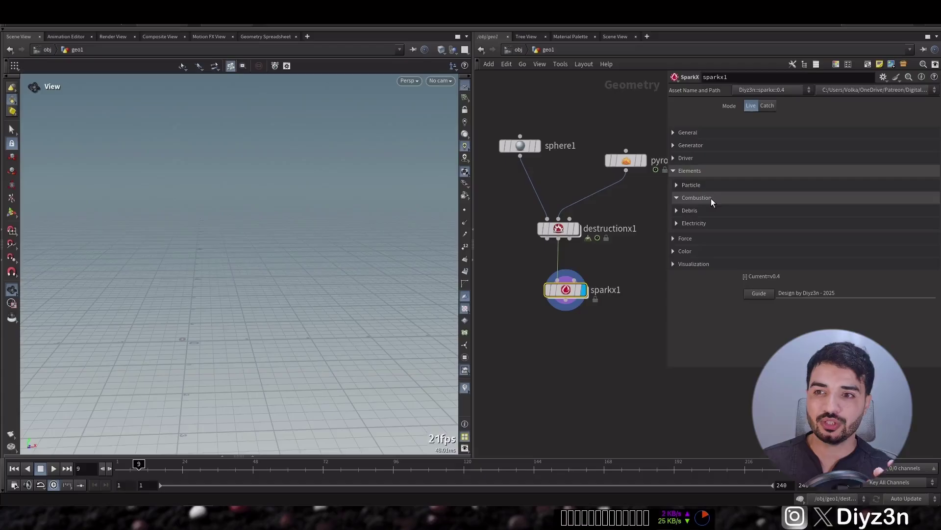
{"action": "left_click", "coordinate": [706, 186]}
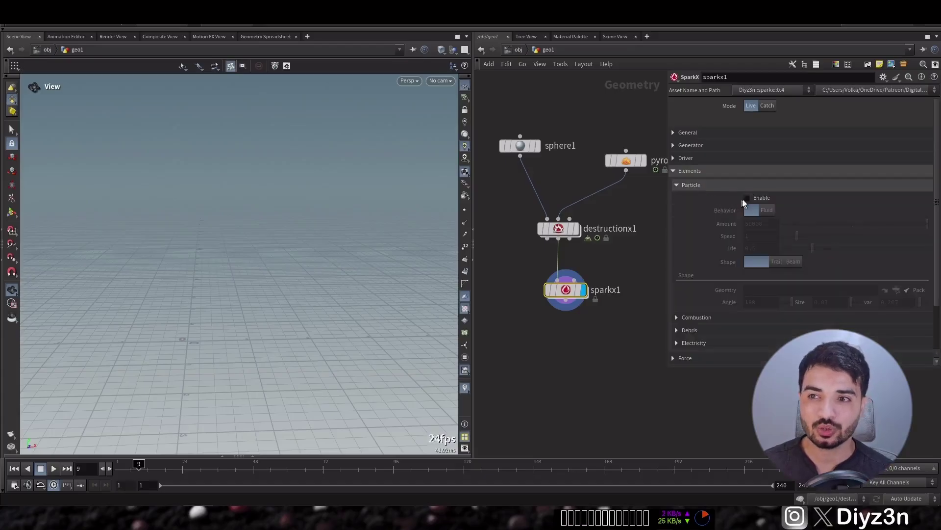
{"action": "left_click", "coordinate": [14, 469]}
{"action": "left_click", "coordinate": [767, 210]}
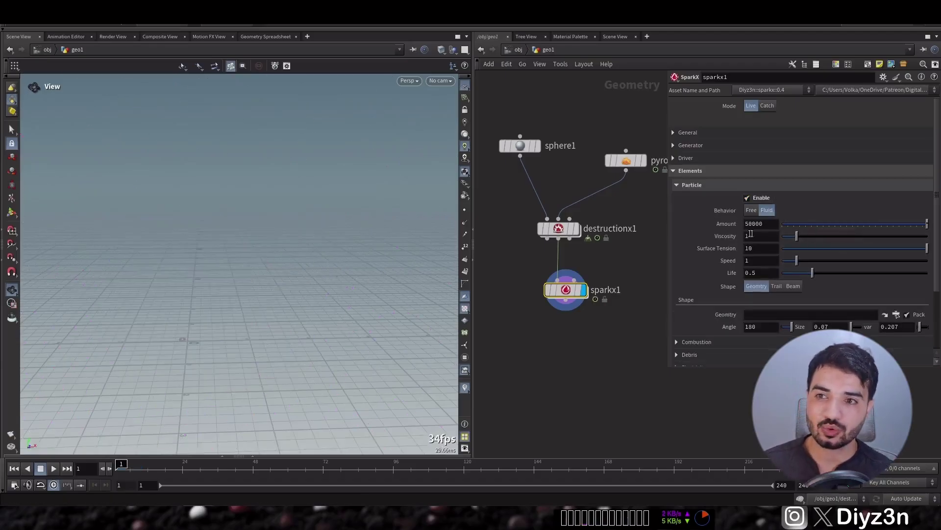
{"action": "left_click", "coordinate": [774, 225]}
{"action": "key", "text": "Return"}
{"action": "left_click", "coordinate": [53, 468]}
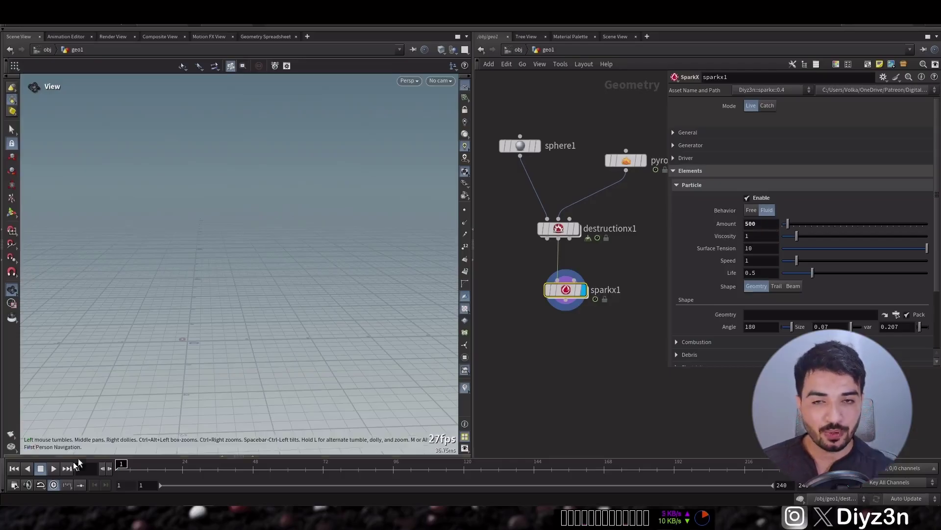
{"action": "left_click", "coordinate": [40, 471]}
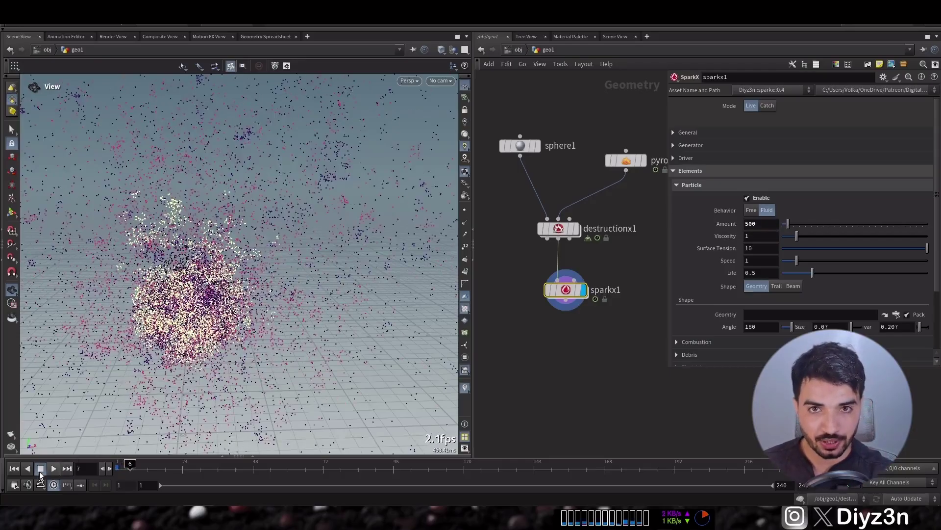
Reduce the SparkX color ramp to its single magenta marker by deleting all the other markers
{"action": "scroll", "coordinate": [939, 224], "scroll_direction": "down", "scroll_amount": 3}
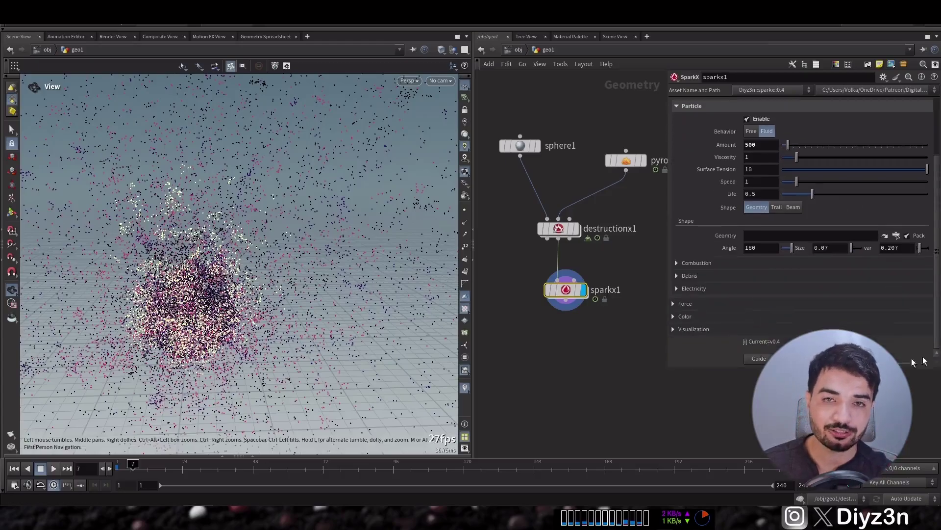
{"action": "left_click", "coordinate": [740, 316]}
{"action": "scroll", "coordinate": [927, 344], "scroll_direction": "down", "scroll_amount": 3}
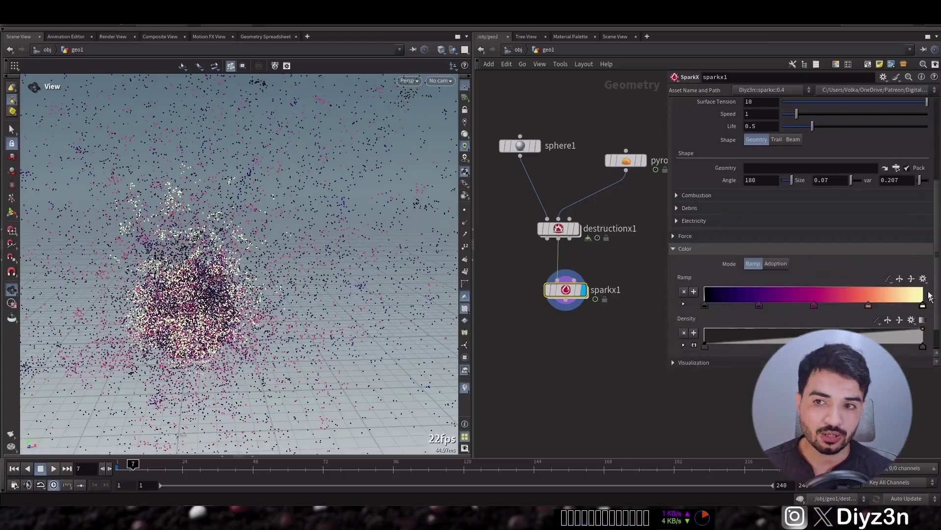
{"action": "left_click", "coordinate": [921, 303]}
{"action": "key", "text": "Delete"}
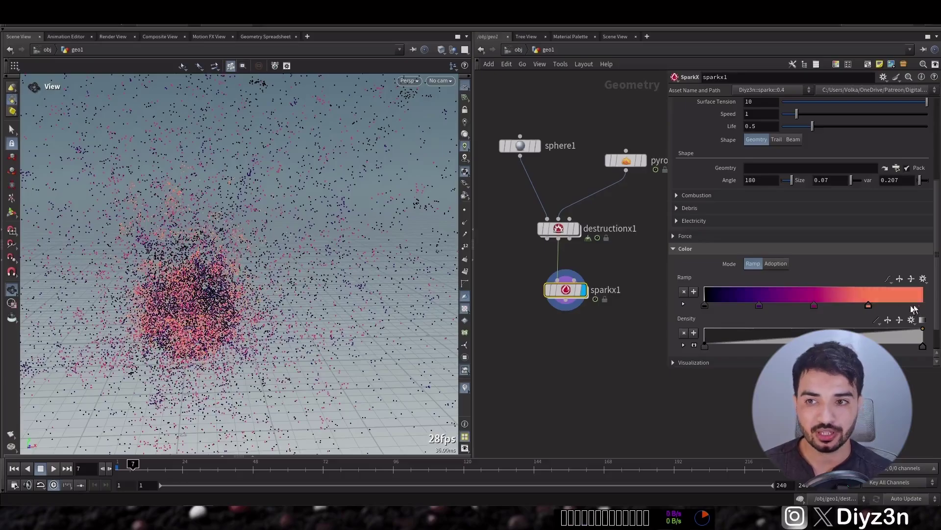
{"action": "left_click", "coordinate": [761, 308]}
{"action": "key", "text": "Delete"}
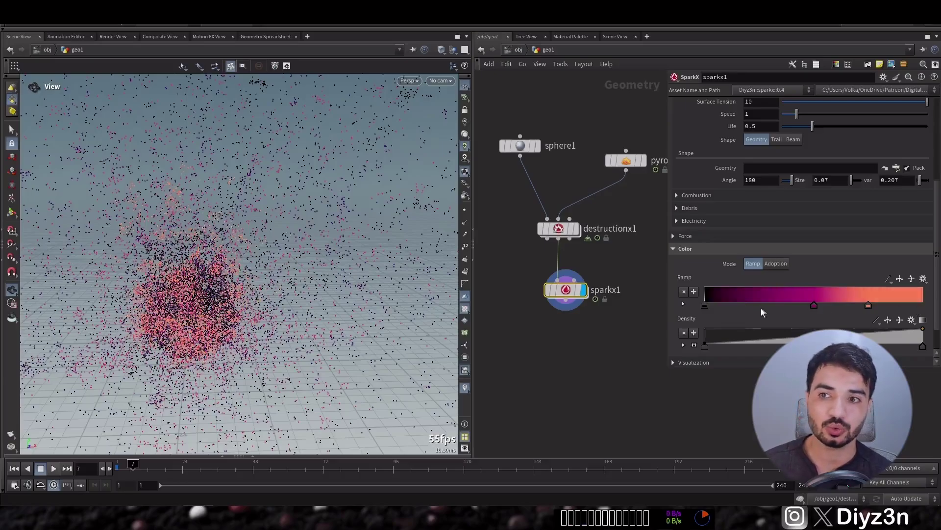
{"action": "left_click", "coordinate": [706, 305]}
{"action": "key", "text": "Delete"}
{"action": "left_click_drag", "start_coordinate": [869, 304], "coordinate": [731, 308]}
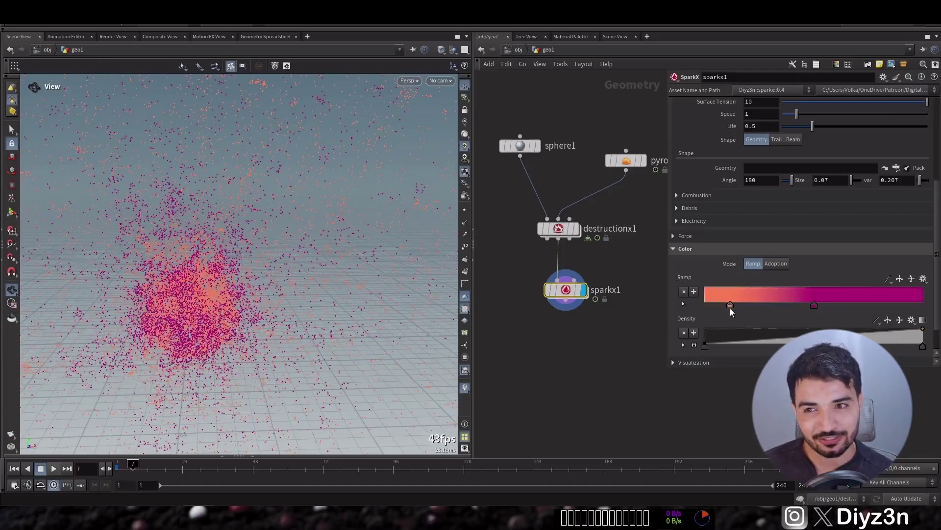
{"action": "key", "text": "Delete"}
Add a marker with the orange-brown color 7F3F00 near the ramp's end and delete the magenta marker
{"action": "left_click", "coordinate": [889, 295]}
{"action": "double_click", "coordinate": [890, 306]}
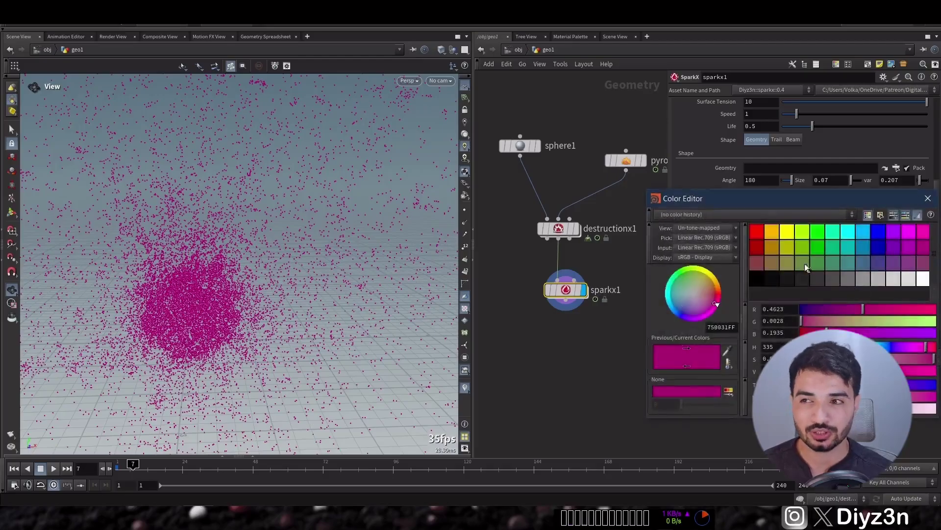
{"action": "left_click", "coordinate": [777, 252]}
{"action": "left_click", "coordinate": [772, 265]}
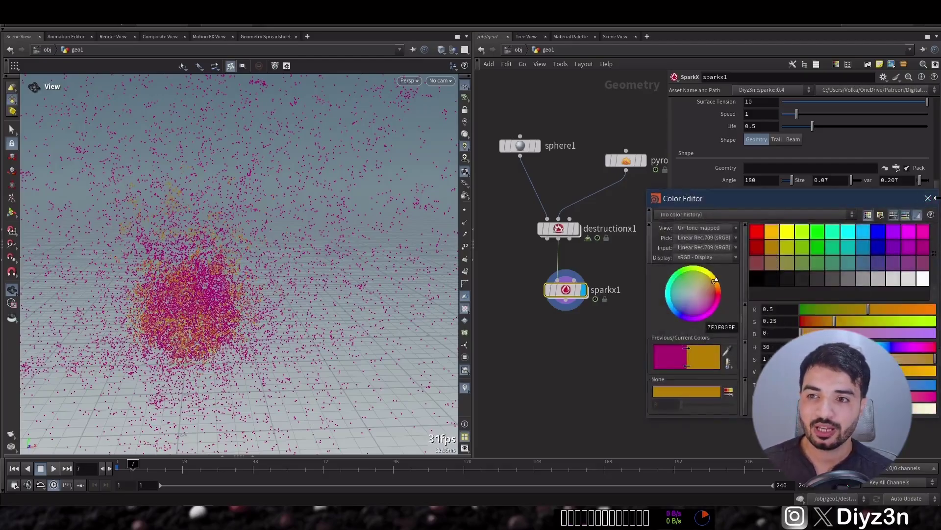
{"action": "left_click", "coordinate": [927, 198]}
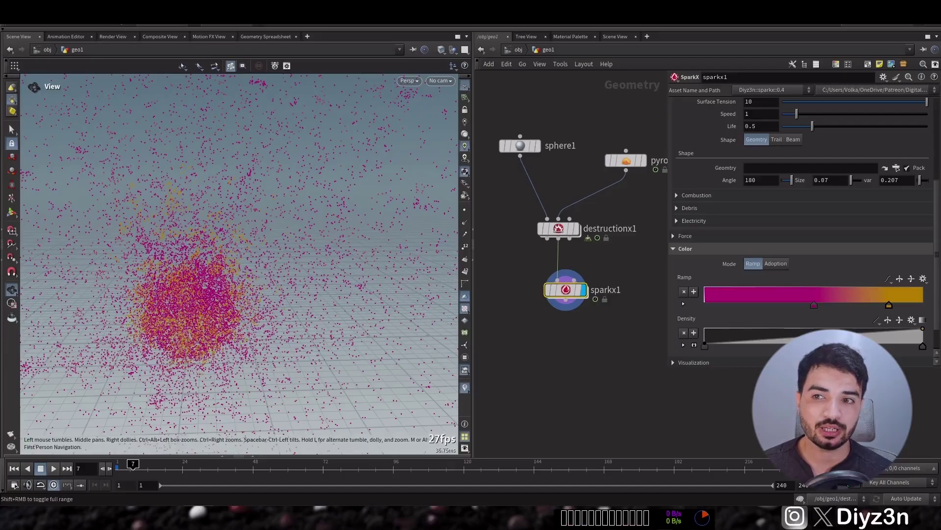
{"action": "left_click", "coordinate": [814, 306]}
{"action": "key", "text": "Delete"}
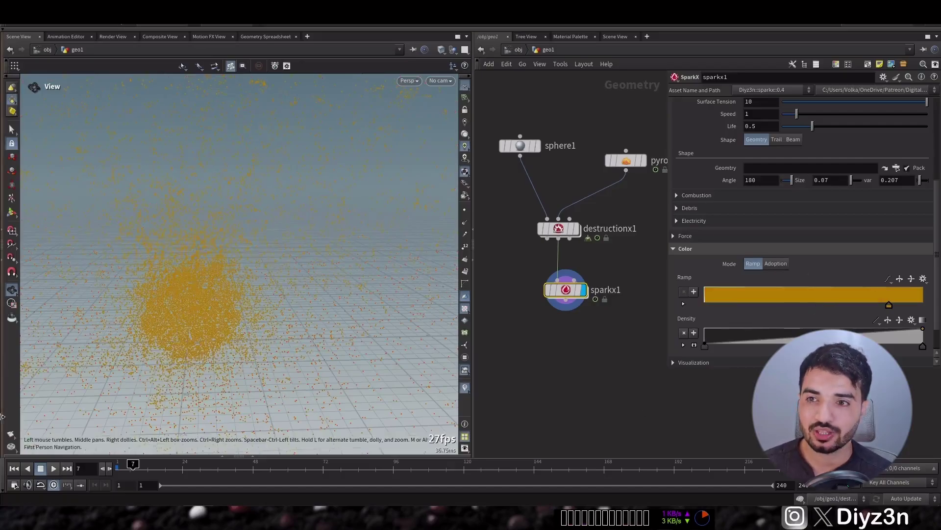
Darken the remaining ramp marker's color to a deeper brown and replay the simulation from the first frame
{"action": "double_click", "coordinate": [889, 307]}
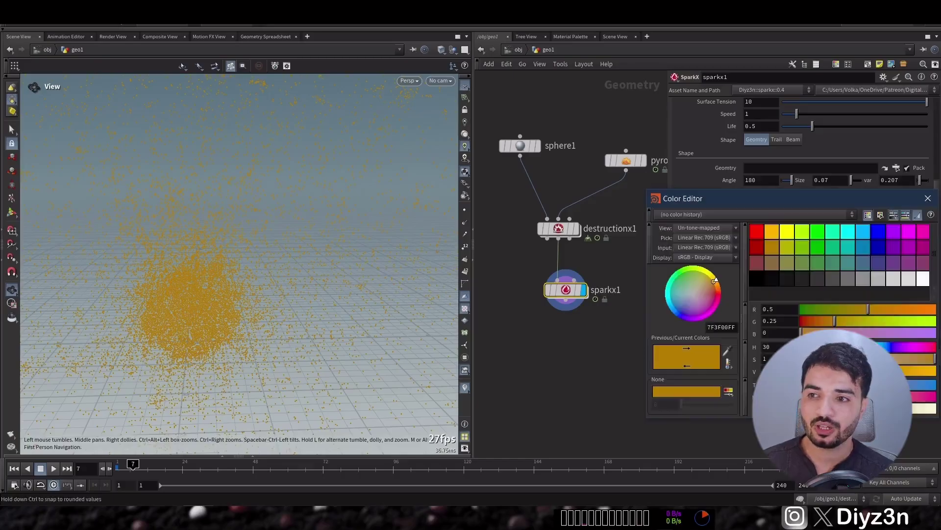
{"action": "left_click_drag", "start_coordinate": [859, 371], "coordinate": [821, 371]}
{"action": "left_click", "coordinate": [928, 199]}
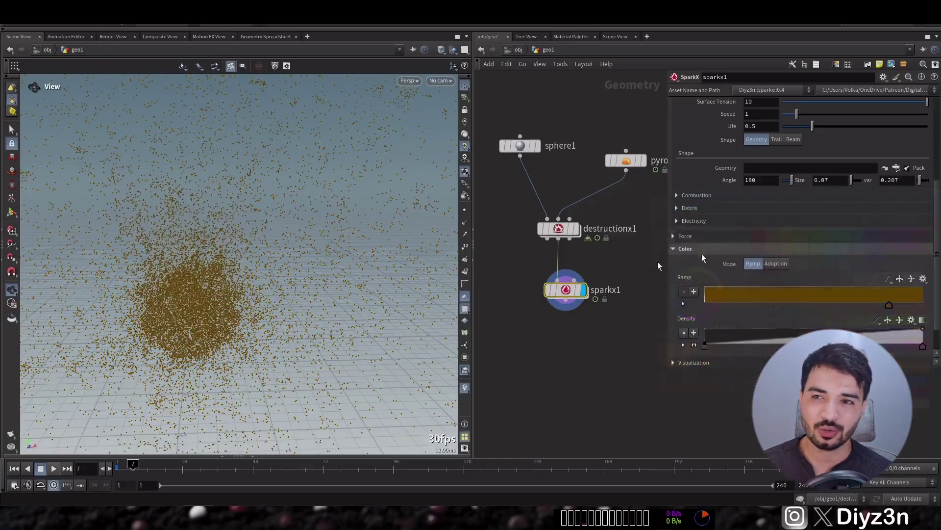
{"action": "left_click", "coordinate": [14, 469]}
{"action": "left_click", "coordinate": [53, 469]}
{"action": "left_click", "coordinate": [41, 469]}
{"action": "left_click", "coordinate": [13, 468]}
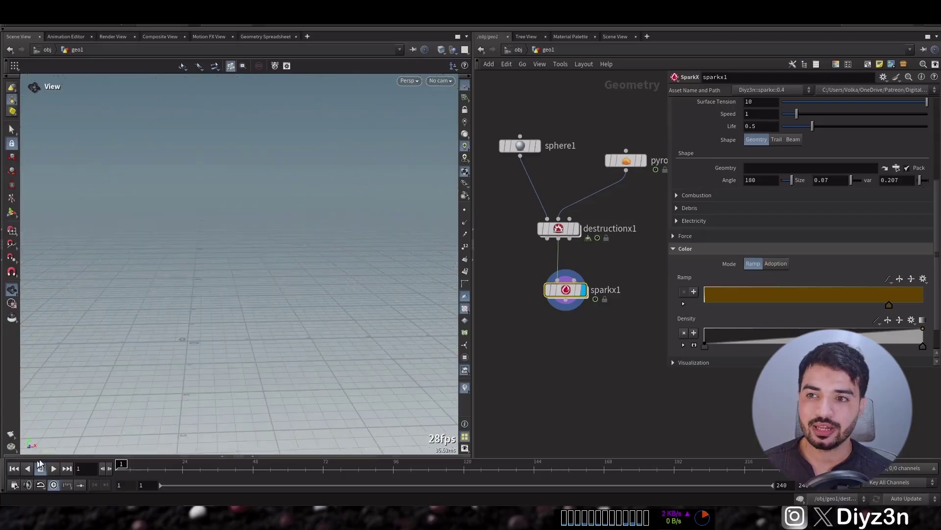
Set the SparkX particle Speed to .001, simulate to frame 7 and return to the first frame
{"action": "left_click", "coordinate": [712, 249]}
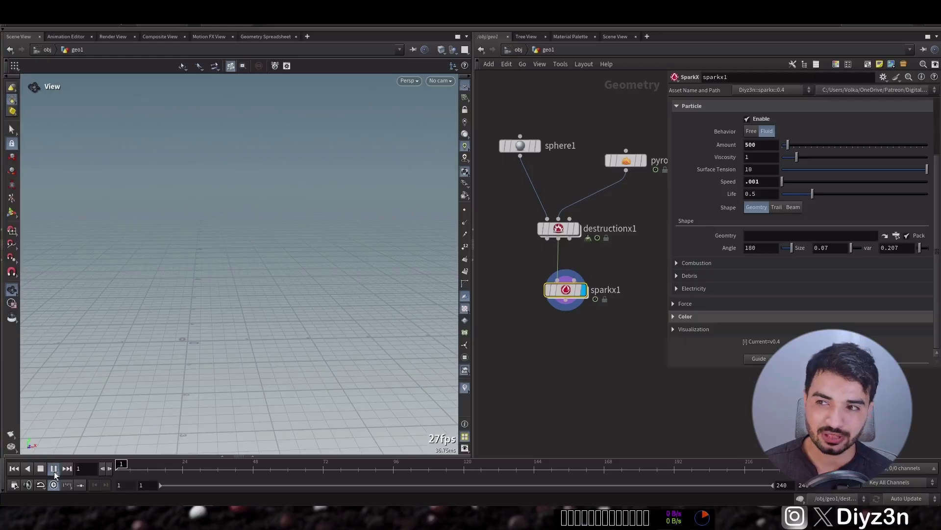
{"action": "left_click", "coordinate": [54, 468]}
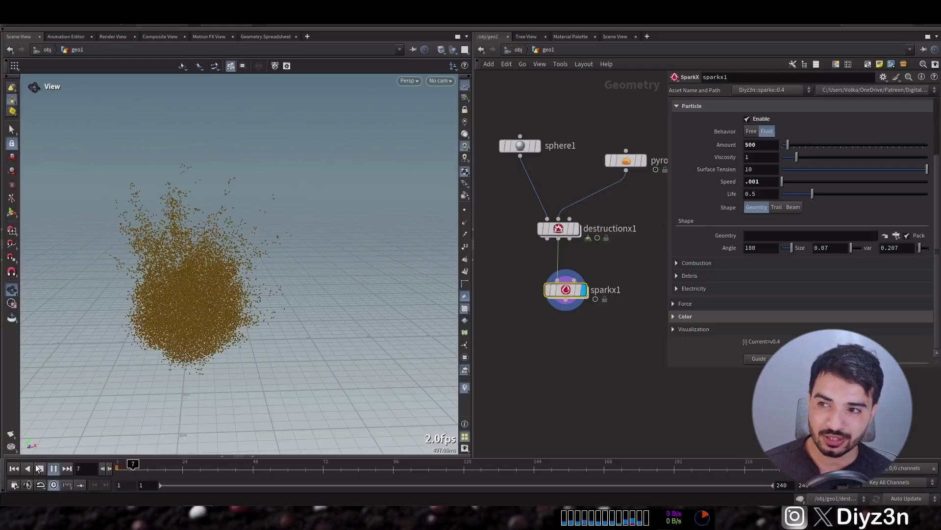
{"action": "left_click", "coordinate": [39, 469]}
{"action": "left_click", "coordinate": [14, 468]}
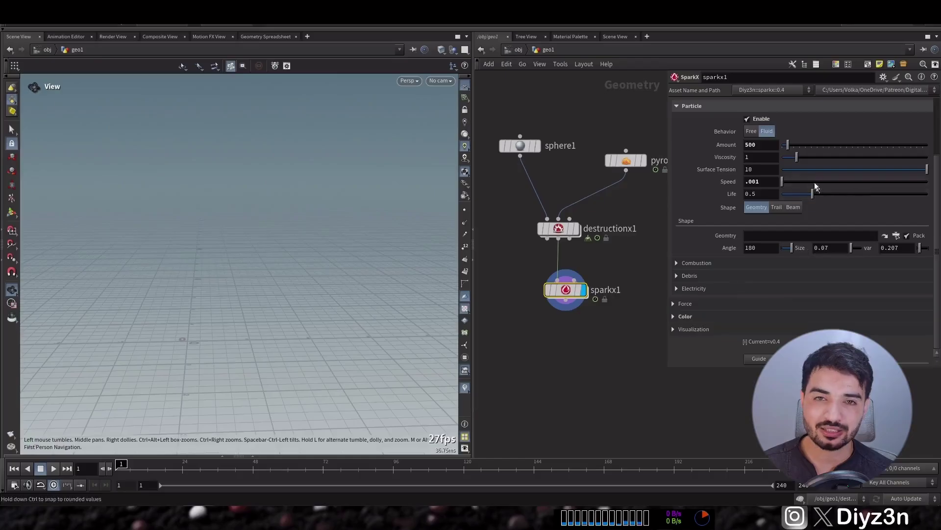
Set the SparkX particle Amount to 5000 and Speed to .01, simulate to frame 9 and return to the first frame
{"action": "left_click", "coordinate": [774, 146]}
{"action": "type", "text": "0"}
{"action": "key", "text": "Return"}
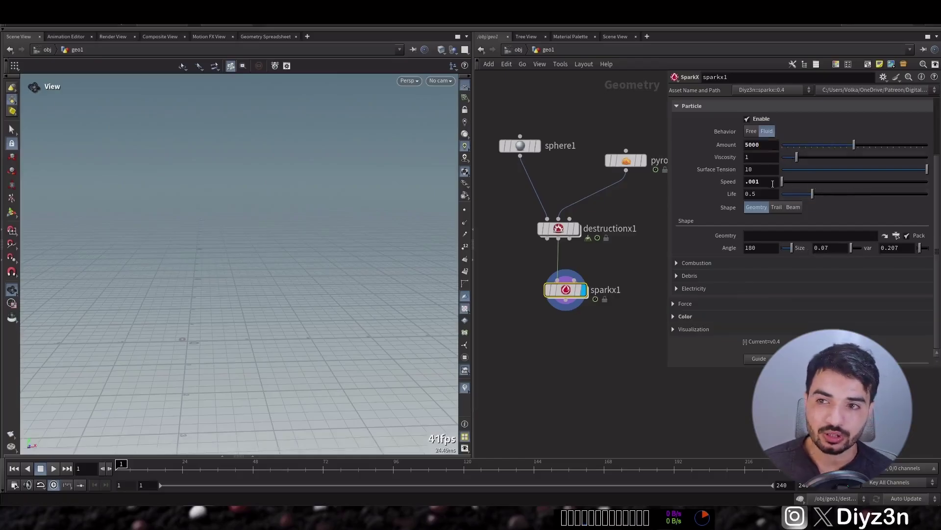
{"action": "key", "text": "Return"}
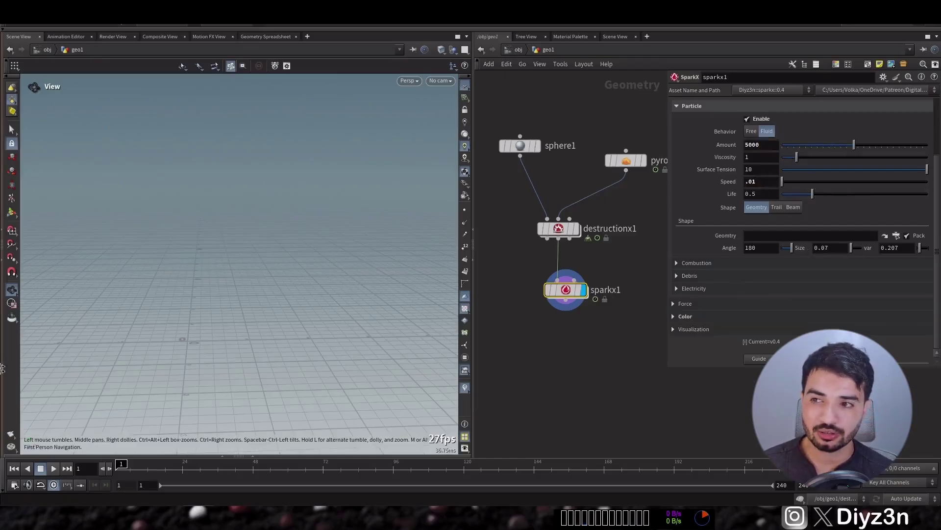
{"action": "left_click", "coordinate": [53, 468]}
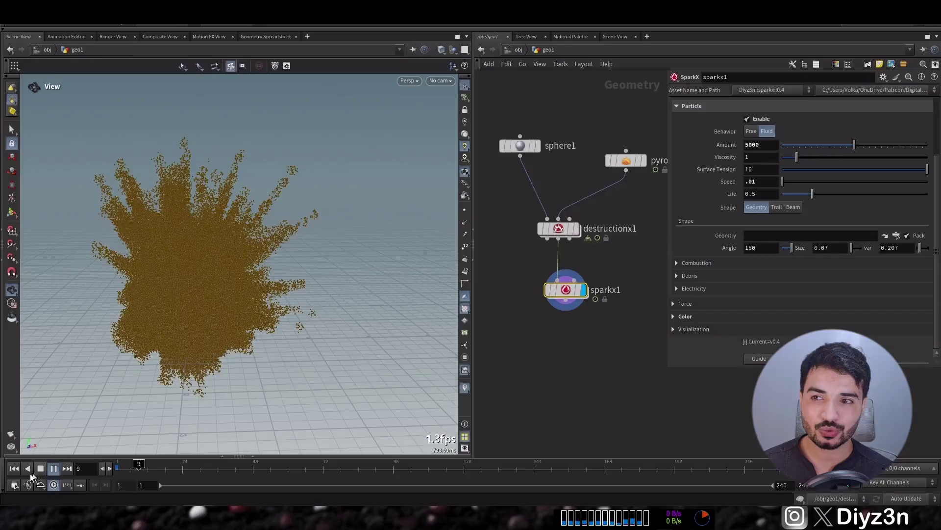
{"action": "left_click", "coordinate": [14, 469]}
Display the Destructionx node and play its fracture simulation from the first frame to frame 5
{"action": "left_click", "coordinate": [577, 229]}
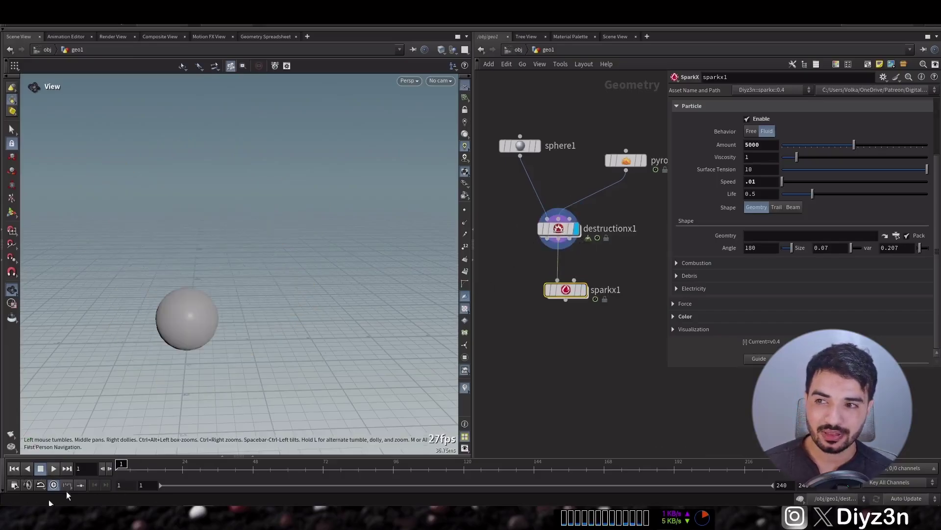
{"action": "left_click", "coordinate": [54, 468]}
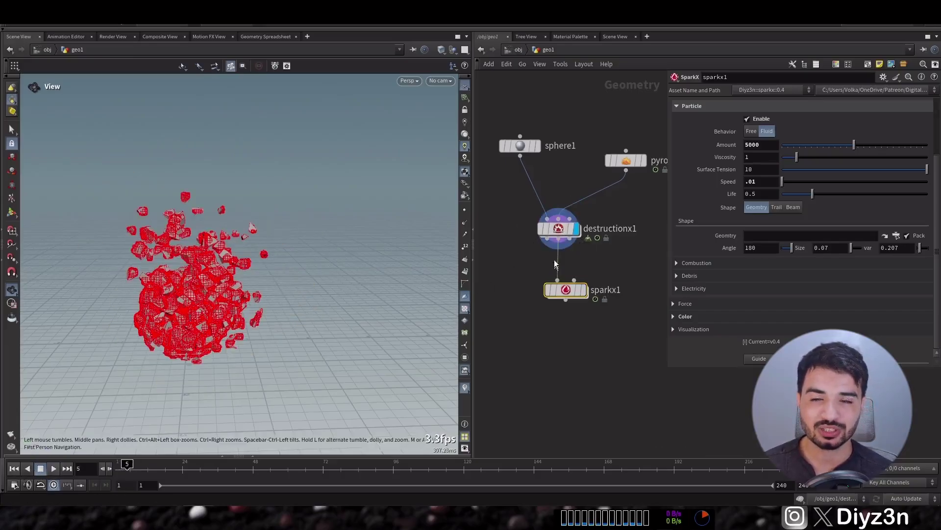
Set the minimum Speed in the Destructionx Effect pieces selection to 3
{"action": "left_click", "coordinate": [559, 229]}
{"action": "left_click", "coordinate": [696, 171]}
{"action": "left_click", "coordinate": [692, 158]}
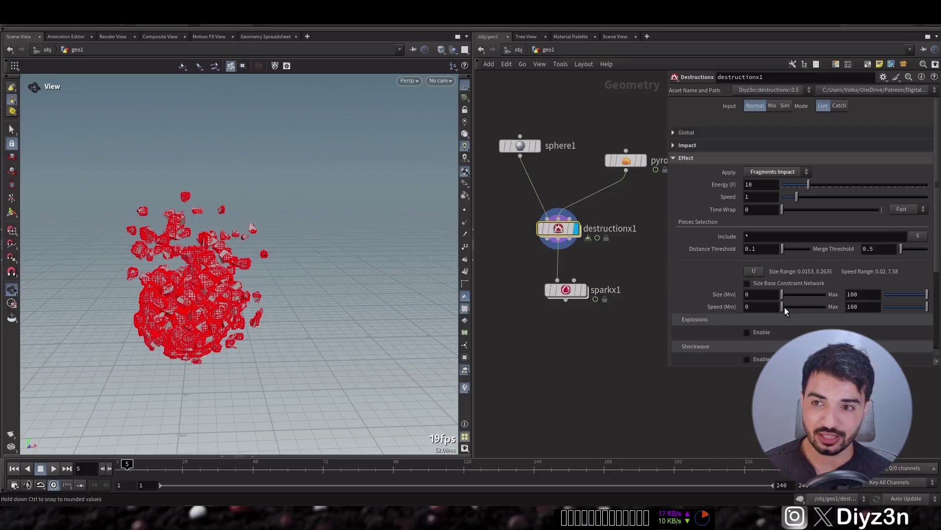
{"action": "left_click_drag", "start_coordinate": [781, 305], "coordinate": [784, 305]}
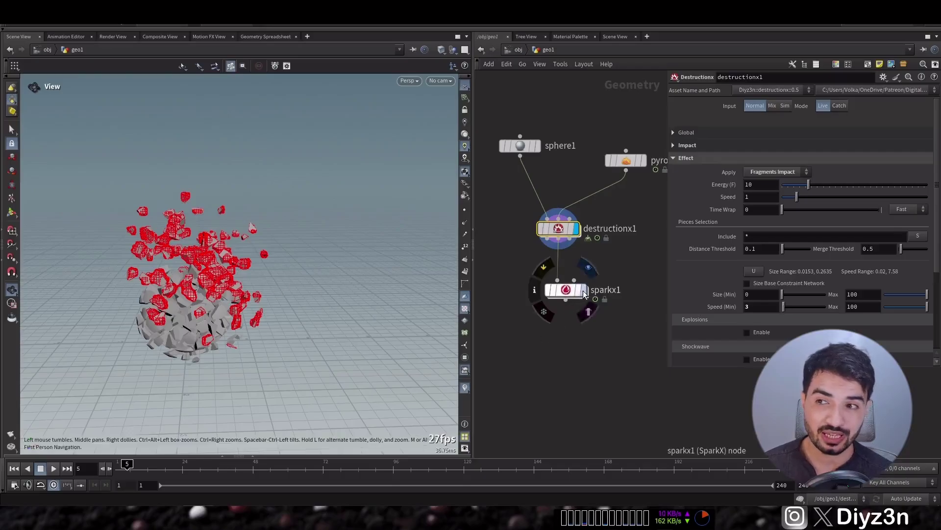
Return to the first frame and set sparkx1's Y Gravity to -1
{"action": "left_click", "coordinate": [565, 291]}
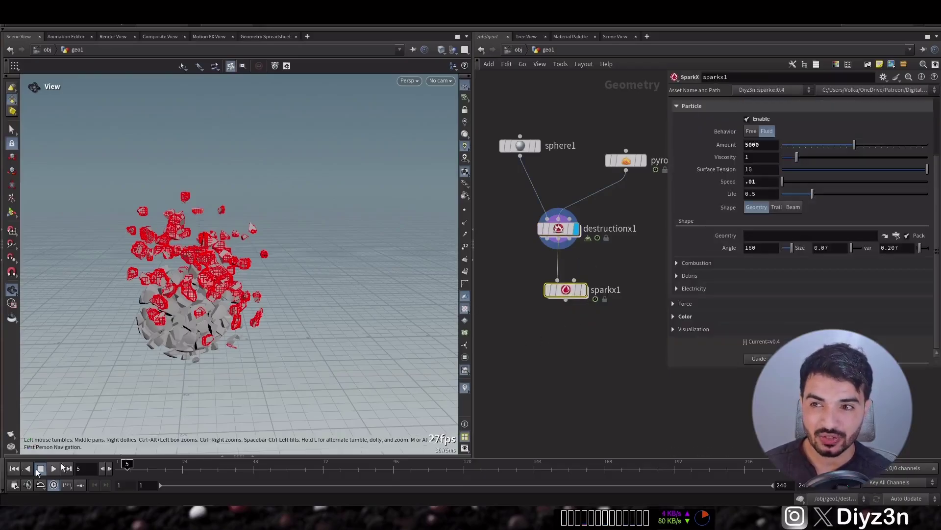
{"action": "left_click", "coordinate": [15, 469]}
{"action": "left_click", "coordinate": [702, 306]}
{"action": "left_click", "coordinate": [814, 316]}
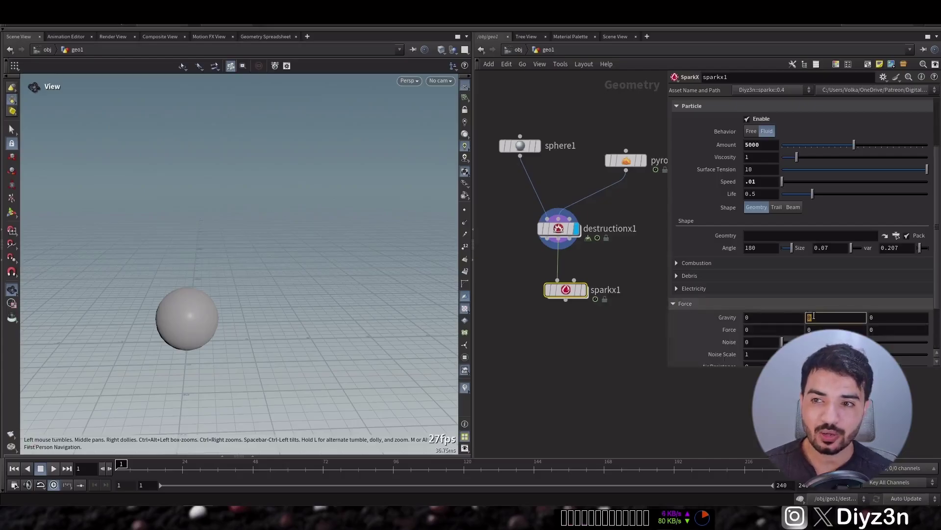
{"action": "type", "text": "-1"}
{"action": "key", "text": "Return"}
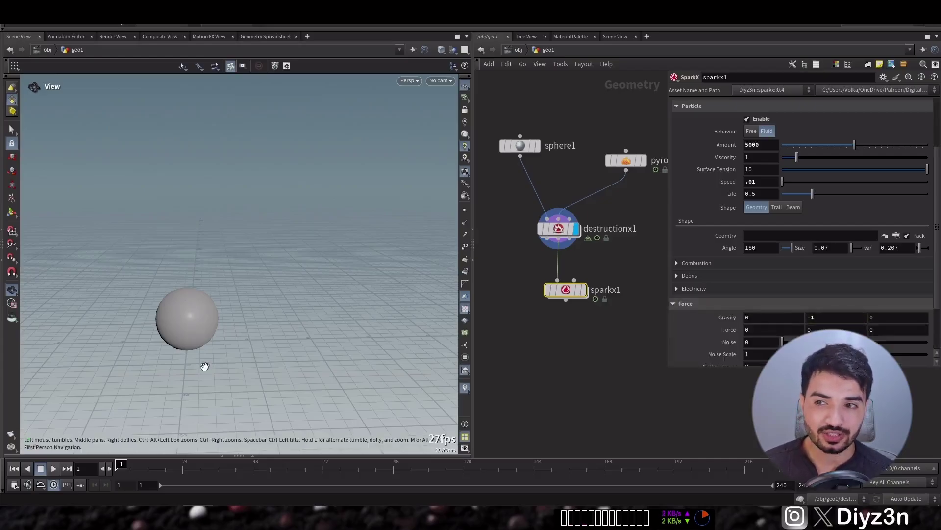
Display sparkx1, simulate its particles to frame 22 and return to the first frame
{"action": "left_click", "coordinate": [584, 290]}
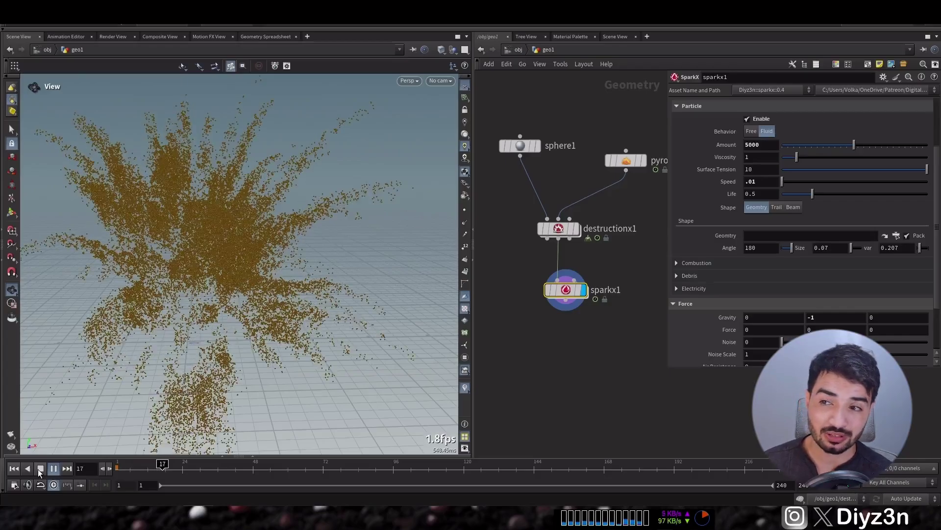
{"action": "left_click", "coordinate": [38, 469]}
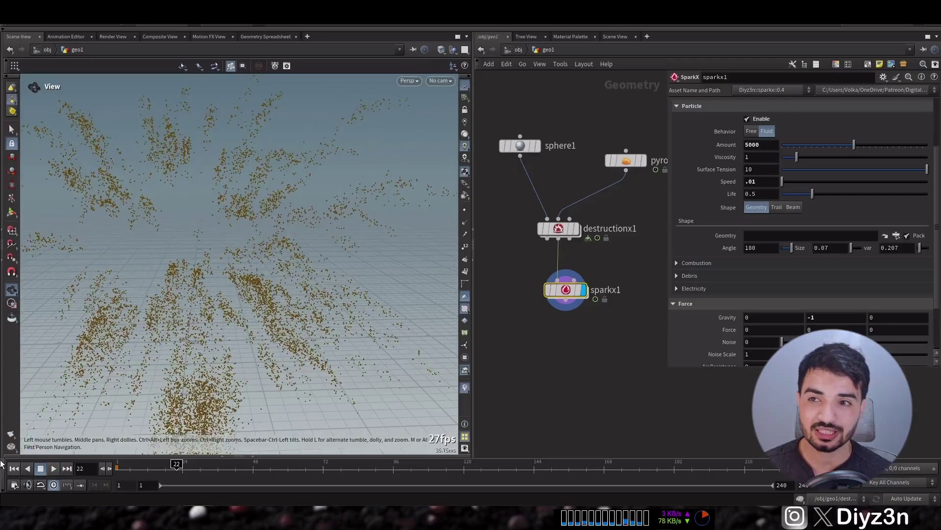
{"action": "left_click", "coordinate": [13, 468]}
Wire the Collision output of destructionx1 into the second input of sparkx1
{"action": "left_click", "coordinate": [575, 281]}
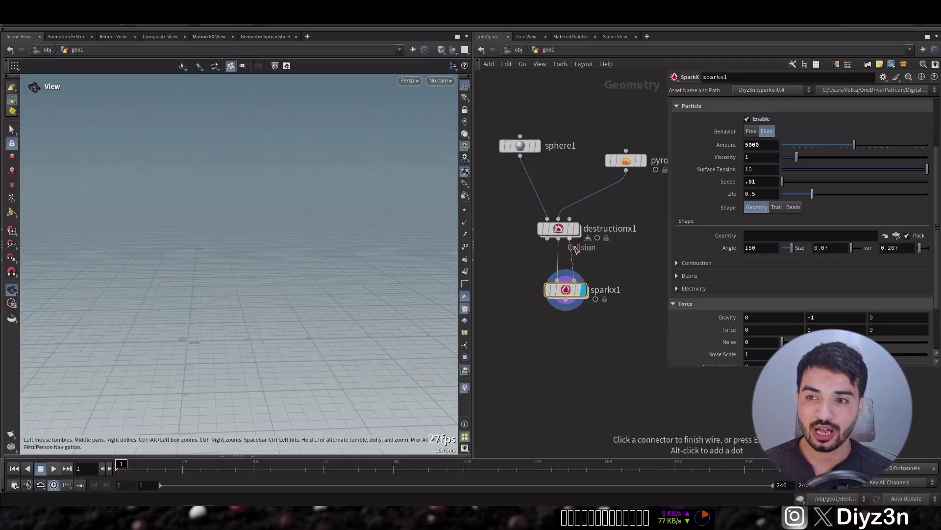
{"action": "left_click", "coordinate": [570, 239]}
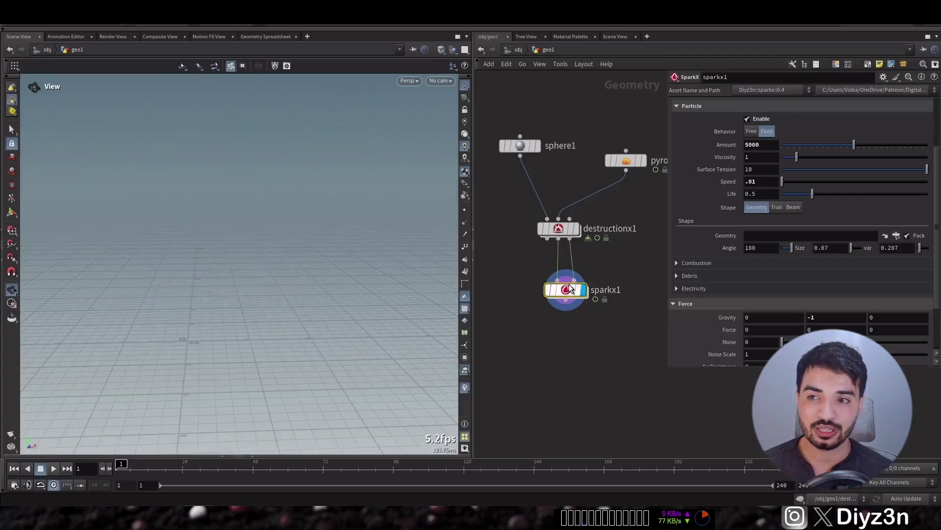
Set sparkx1's Y Gravity to -9, simulate past frame 20 and return to the first frame
{"action": "left_click", "coordinate": [821, 315]}
{"action": "type", "text": "-9"}
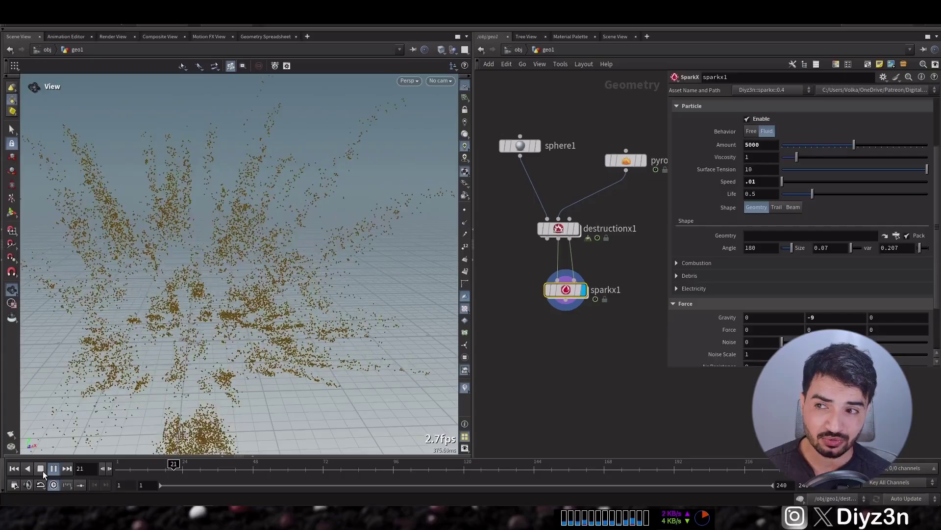
{"action": "left_click", "coordinate": [41, 469]}
{"action": "left_click", "coordinate": [14, 468]}
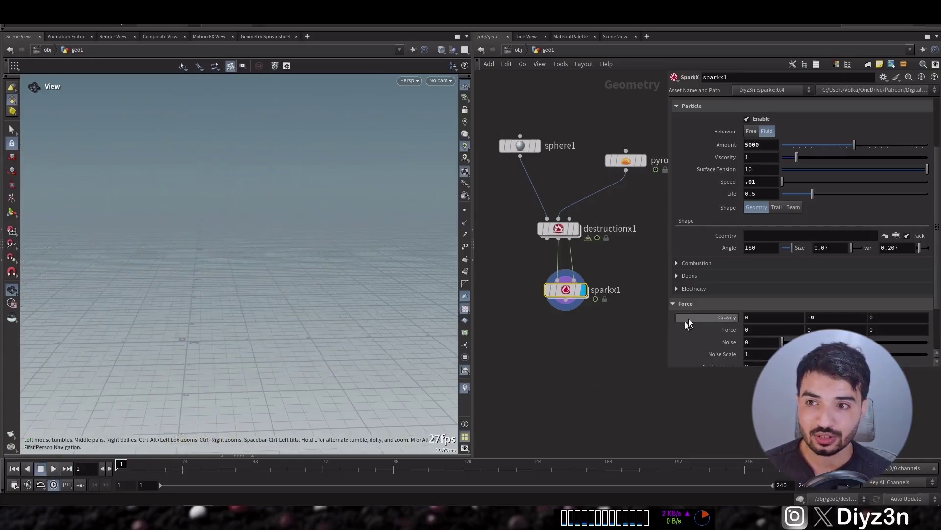
Set the sparkx1 particle Life to 3, simulate to about frame 28 and return to the first frame
{"action": "left_click", "coordinate": [686, 304]}
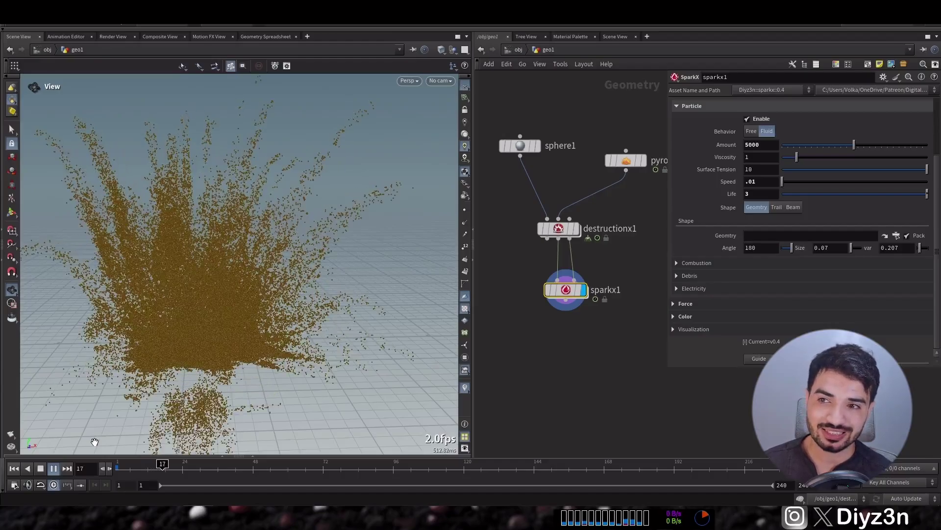
{"action": "left_click", "coordinate": [40, 468]}
{"action": "left_click_drag", "start_coordinate": [269, 304], "coordinate": [212, 320]}
{"action": "middle_click_drag", "start_coordinate": [213, 319], "coordinate": [259, 310]}
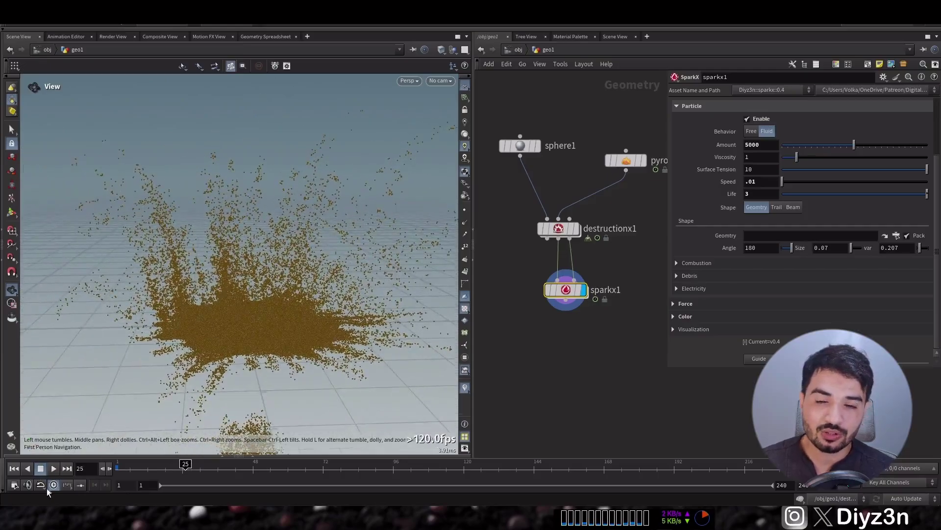
{"action": "left_click", "coordinate": [53, 469]}
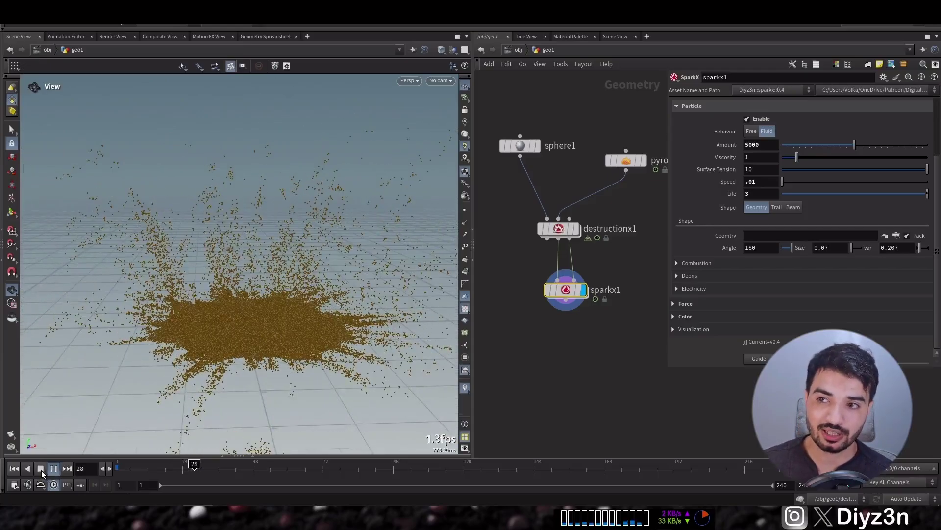
{"action": "left_click", "coordinate": [41, 470]}
{"action": "left_click", "coordinate": [14, 469]}
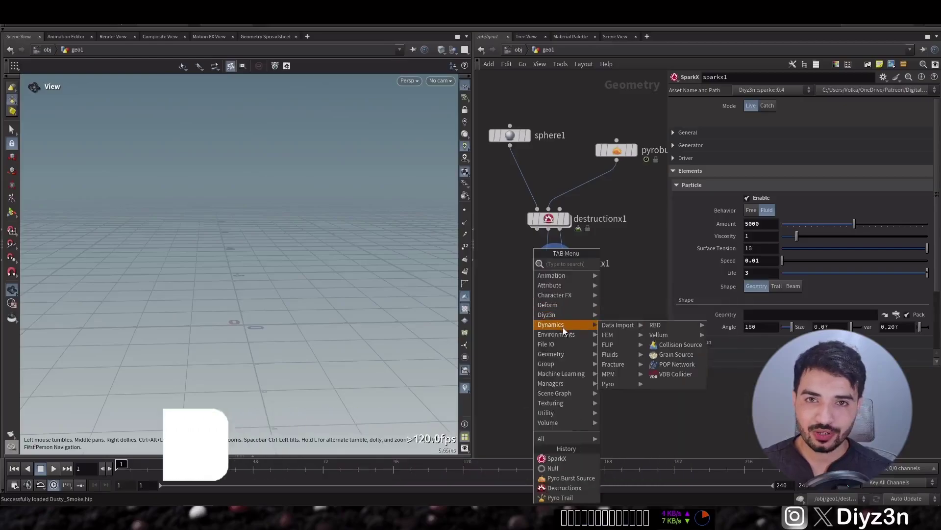
Add a second SparkX node below sparkx1, wire sparkx1's output into its first input and display it
{"action": "mouse_move", "coordinate": [565, 315]}
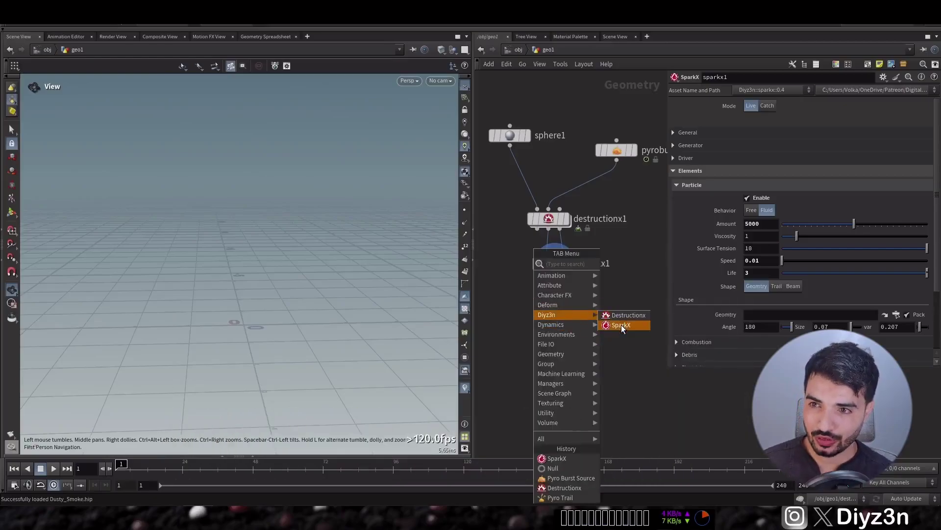
{"action": "left_click", "coordinate": [622, 325]}
{"action": "left_click", "coordinate": [552, 319]}
{"action": "left_click_drag", "start_coordinate": [547, 308], "coordinate": [564, 281]}
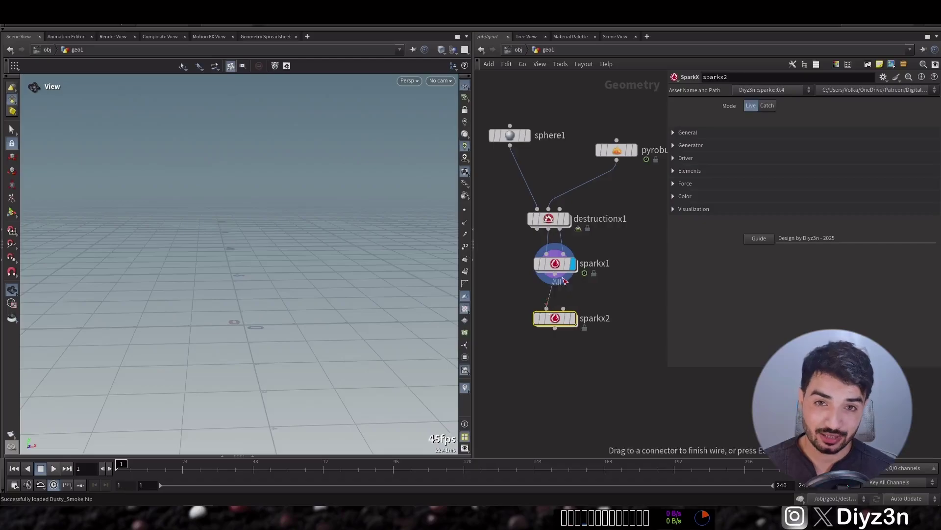
{"action": "left_click", "coordinate": [574, 319]}
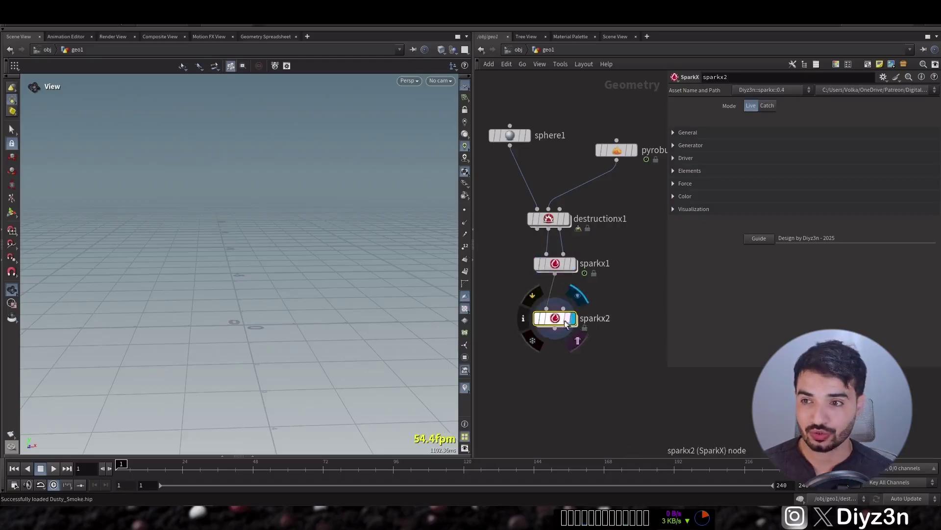
Enable Combustion on sparkx2 with the Smook behavior and simulate the first few frames
{"action": "left_click", "coordinate": [702, 171]}
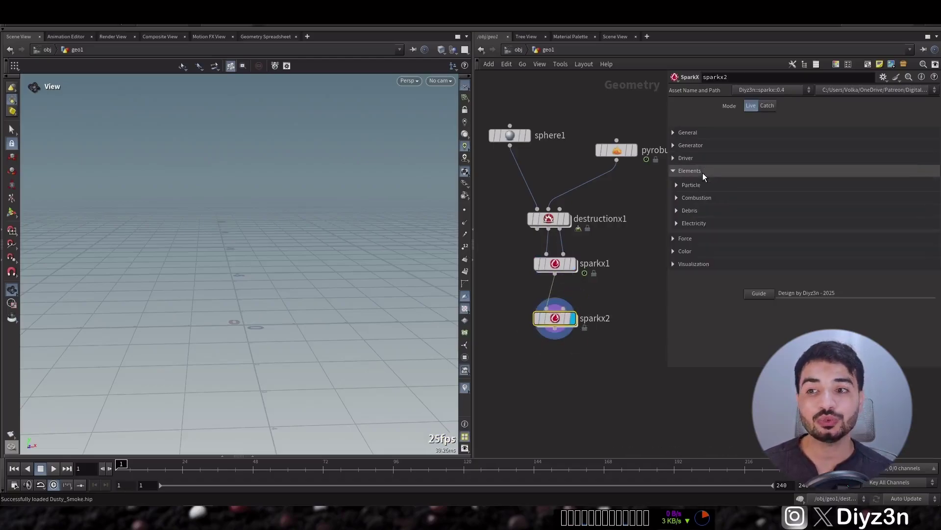
{"action": "left_click", "coordinate": [702, 198]}
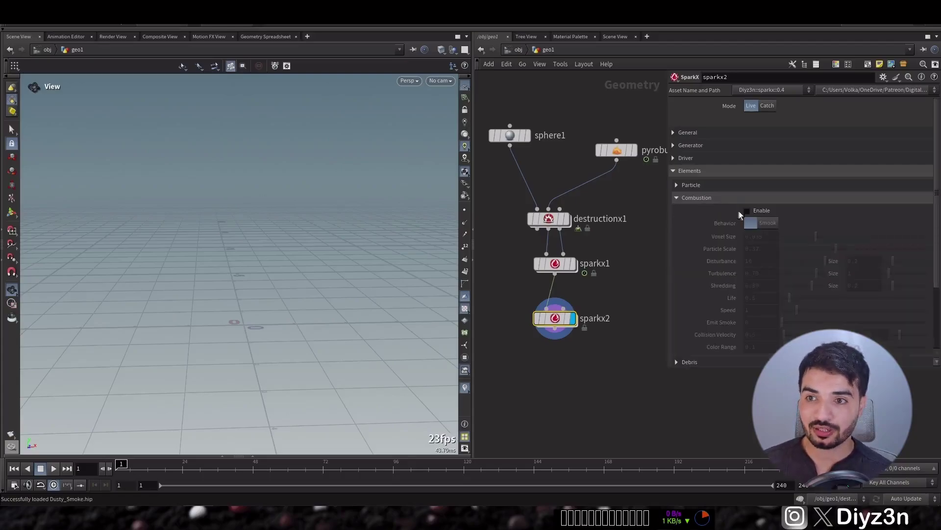
{"action": "left_click", "coordinate": [768, 223]}
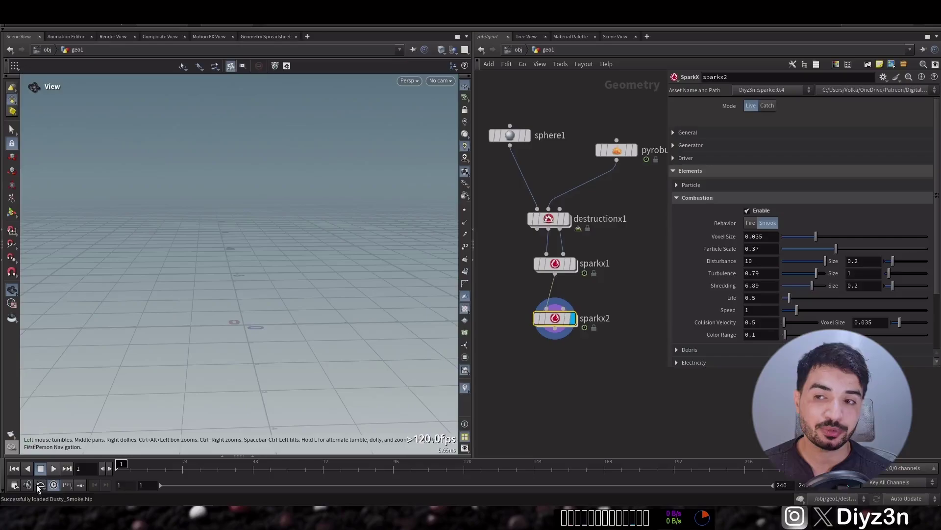
{"action": "left_click", "coordinate": [39, 469]}
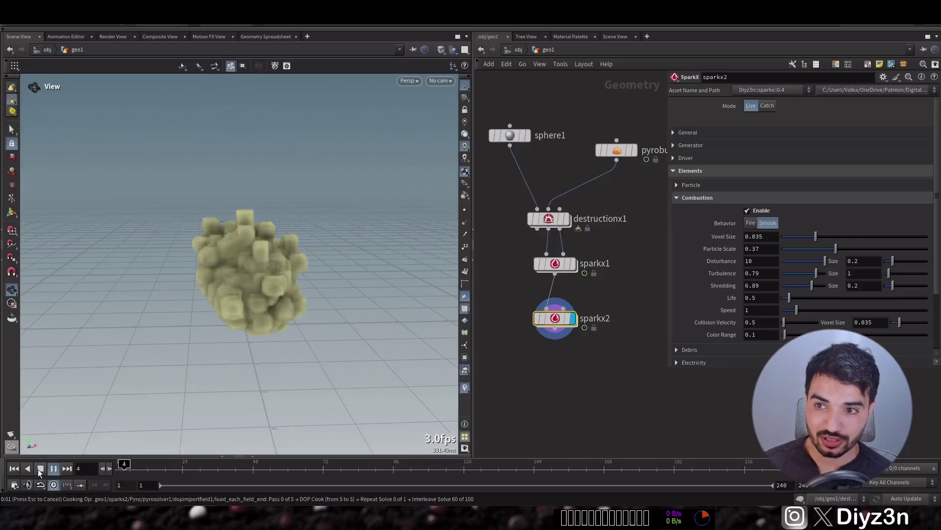
Set sparkx2's Combustion Voxel Size to 0.0542 and Particle Scale to 0.02, and simulate on to frame 15
{"action": "left_click", "coordinate": [786, 252]}
{"action": "left_click_drag", "start_coordinate": [816, 237], "coordinate": [834, 236]}
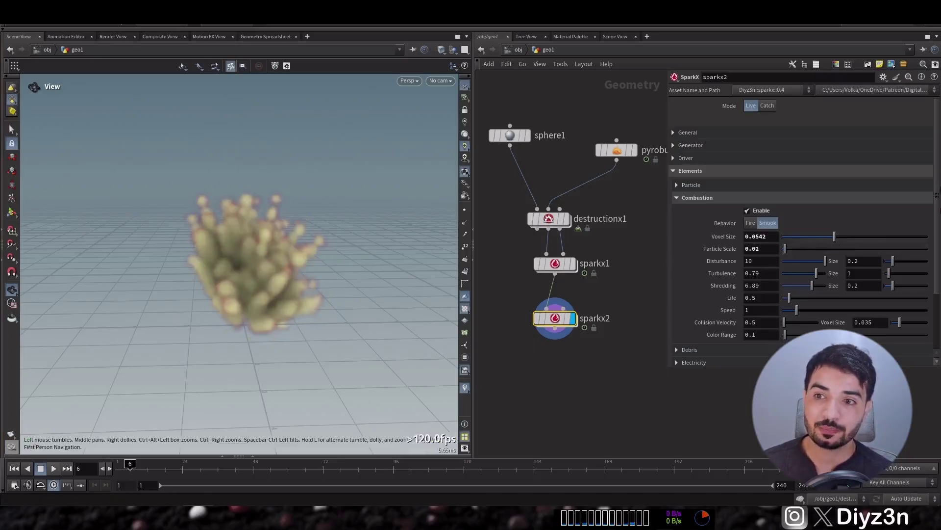
{"action": "scroll", "coordinate": [784, 319], "scroll_direction": "down", "scroll_amount": 5}
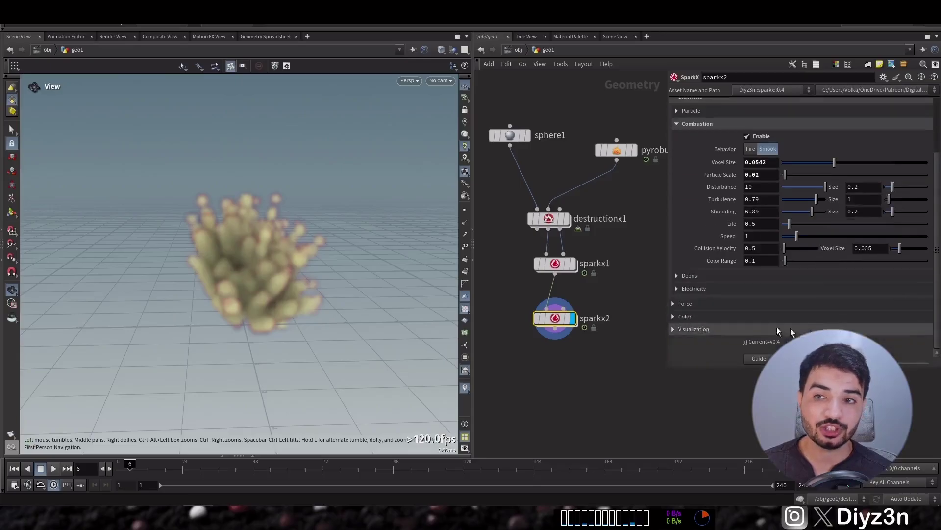
{"action": "left_click", "coordinate": [726, 317]}
{"action": "left_click", "coordinate": [924, 346]}
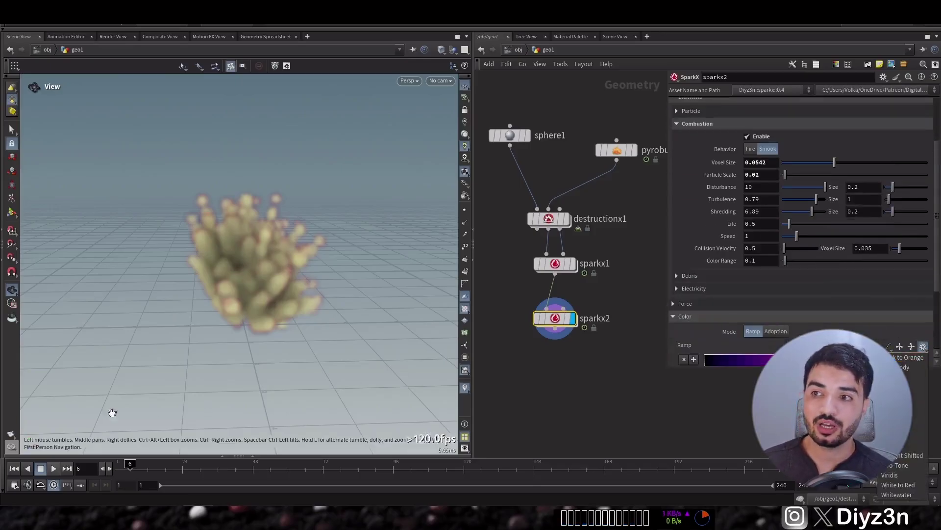
{"action": "left_click", "coordinate": [49, 469]}
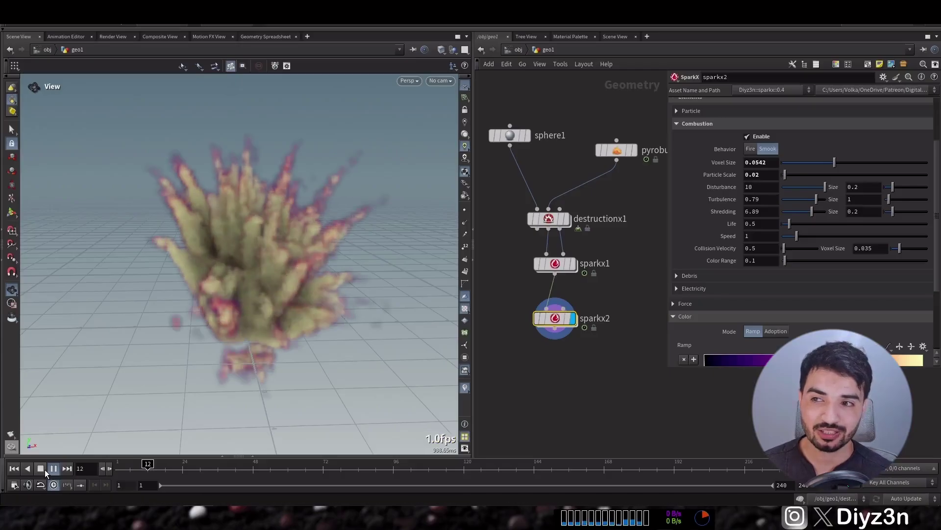
{"action": "left_click", "coordinate": [45, 470]}
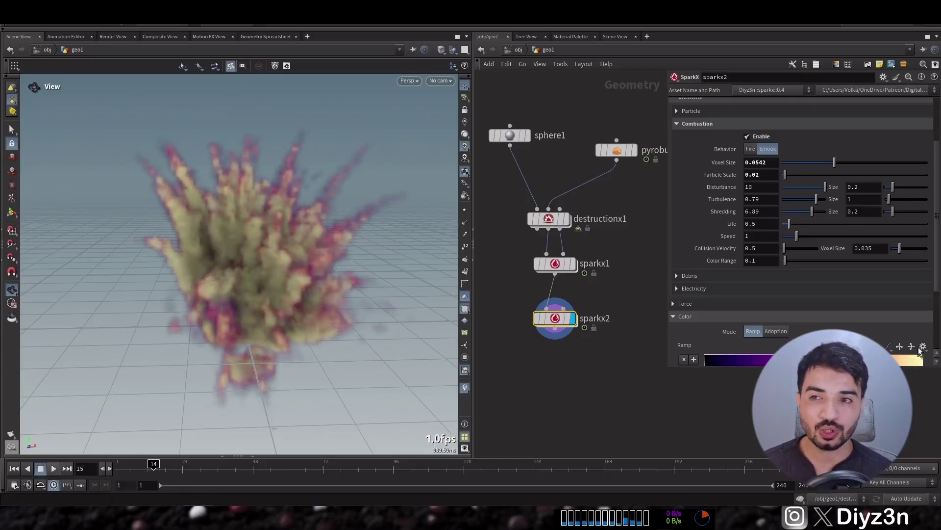
Apply a black-to-white preset to sparkx2's color ramp and set the Combustion Particle Scale to 0.041
{"action": "left_click", "coordinate": [924, 347]}
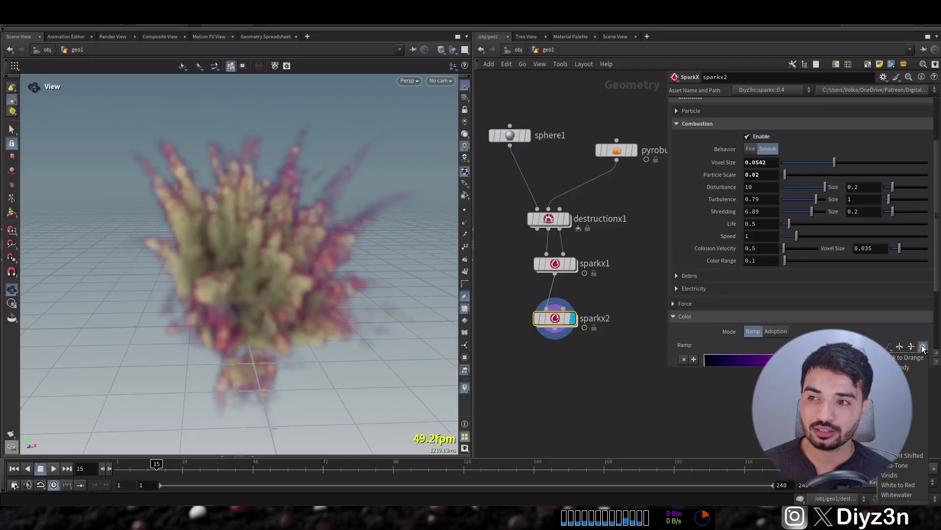
{"action": "left_click", "coordinate": [909, 387]}
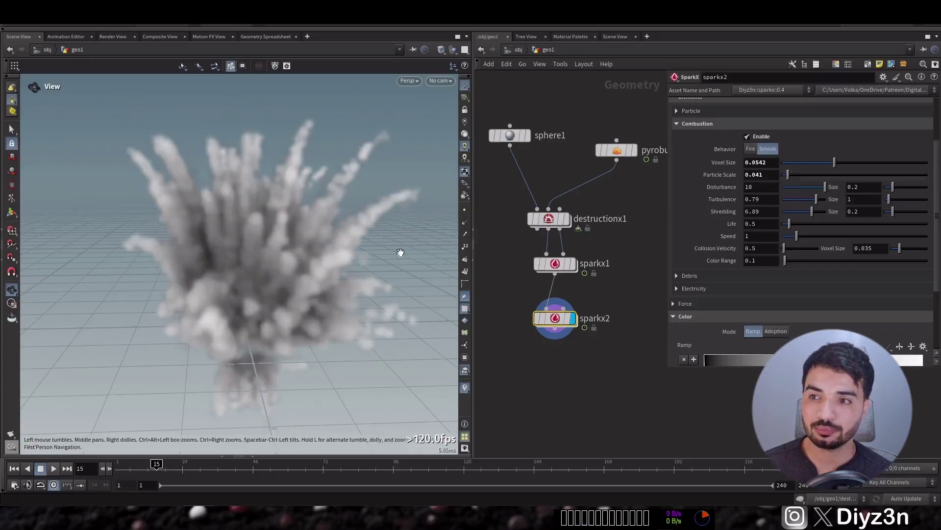
Inspect the gray smoke, continue the simulation to frame 20 and return to the first frame
{"action": "left_click_drag", "start_coordinate": [401, 252], "coordinate": [295, 284]}
{"action": "scroll", "coordinate": [295, 284], "scroll_direction": "down", "scroll_amount": 2}
{"action": "middle_click_drag", "start_coordinate": [295, 284], "coordinate": [255, 282]}
{"action": "left_click", "coordinate": [54, 469]}
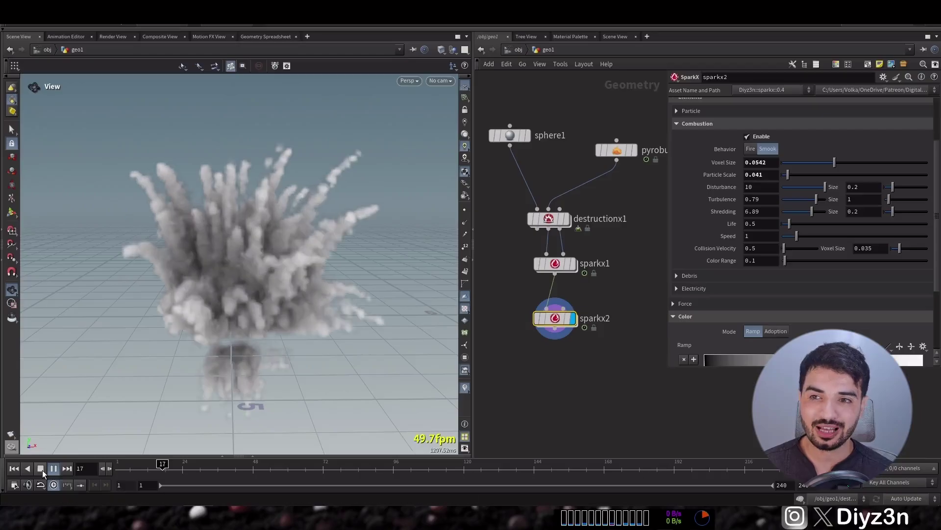
{"action": "left_click", "coordinate": [40, 469]}
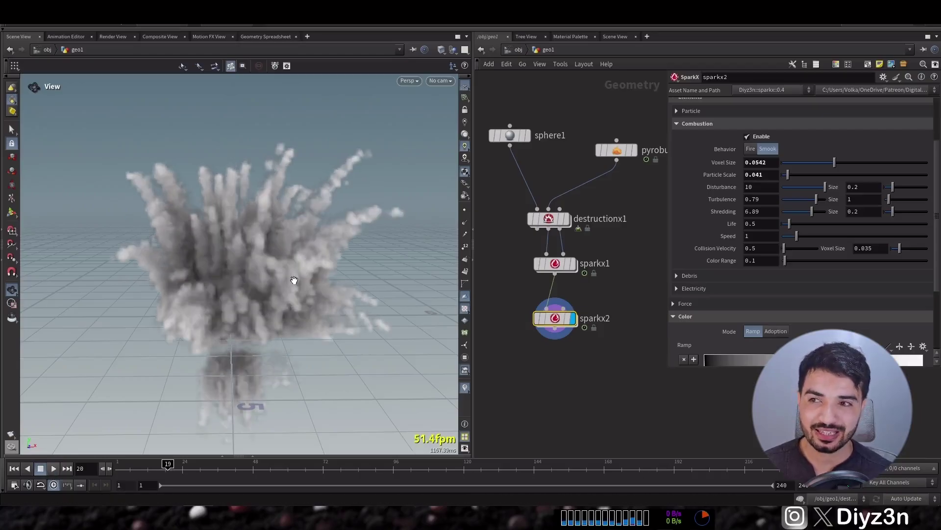
{"action": "left_click", "coordinate": [14, 469]}
Set the Y Gravity in sparkx2's Force settings to -1
{"action": "scroll", "coordinate": [873, 324], "scroll_direction": "down", "scroll_amount": 3}
{"action": "left_click", "coordinate": [828, 203]}
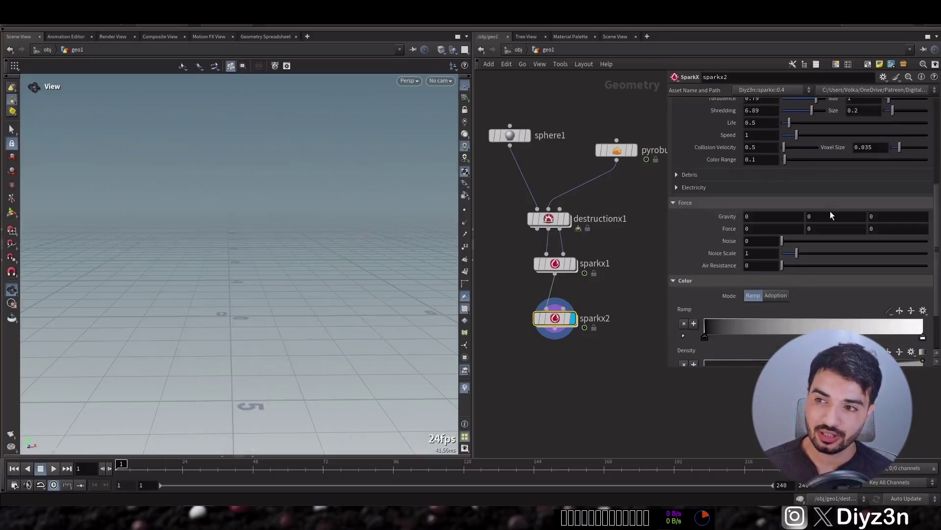
{"action": "left_click", "coordinate": [829, 219]}
{"action": "type", "text": "-1"}
{"action": "key", "text": "Return"}
Simulate the smoke to frame 24, inspect it from another angle and return to the first frame
{"action": "left_click", "coordinate": [53, 468]}
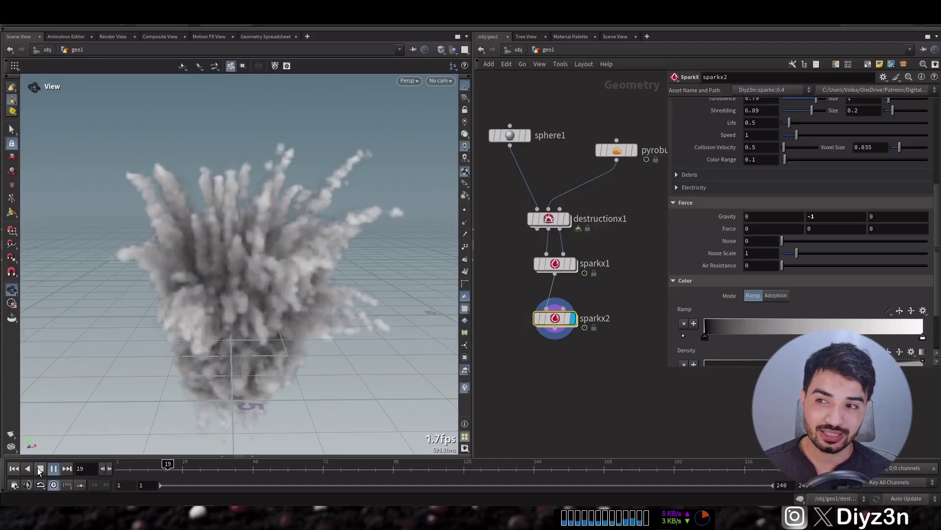
{"action": "left_click", "coordinate": [41, 468]}
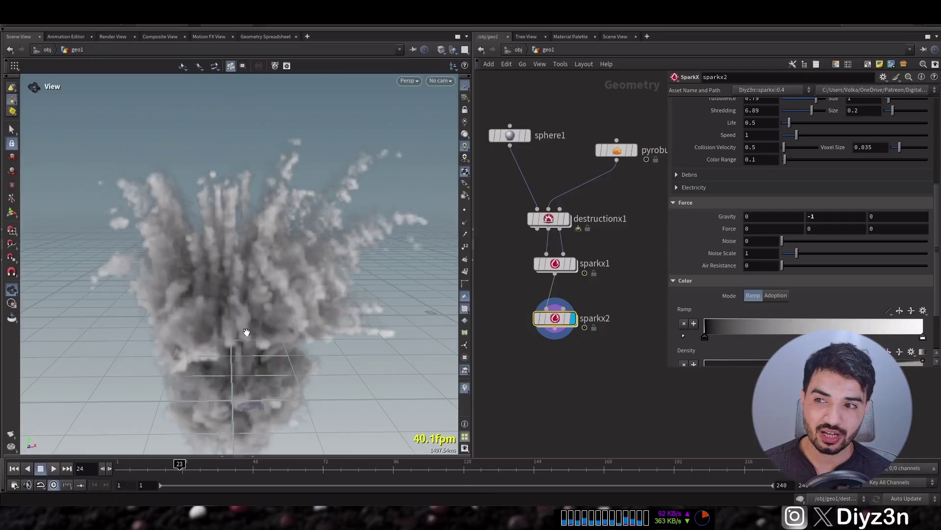
{"action": "left_click_drag", "start_coordinate": [266, 354], "coordinate": [312, 380]}
{"action": "left_click", "coordinate": [14, 468]}
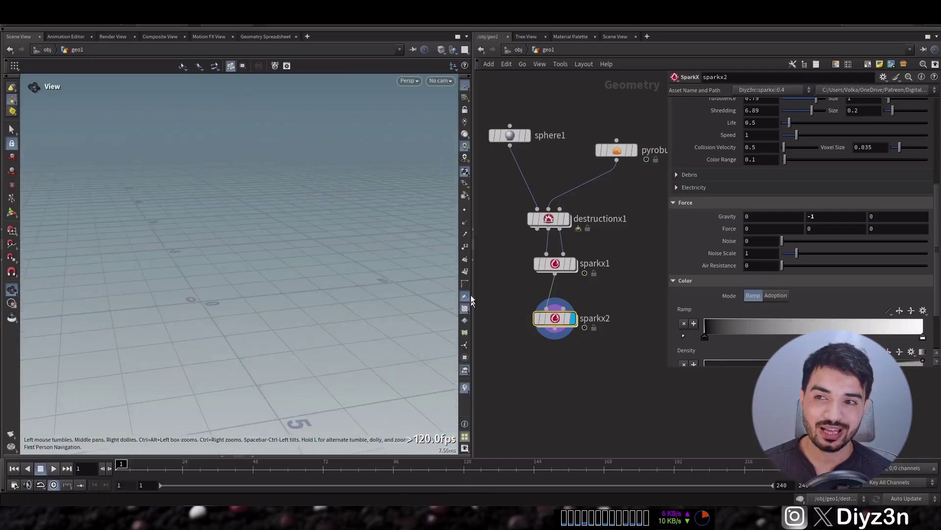
Move sparkx1 aside, wire destructionx1's Collision output into sparkx2's second input, and reposition sparkx2 below it
{"action": "left_click_drag", "start_coordinate": [558, 267], "coordinate": [504, 268]}
{"action": "left_click", "coordinate": [563, 308]}
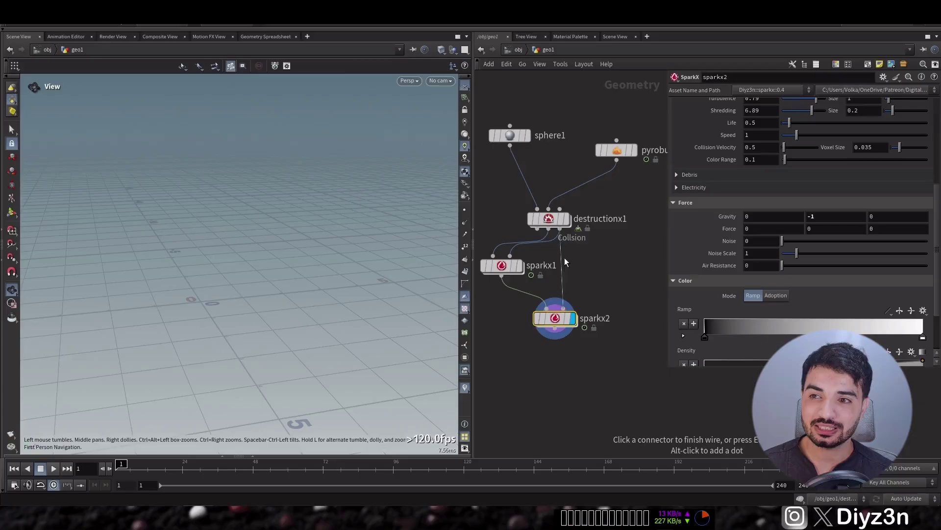
{"action": "left_click", "coordinate": [560, 229]}
{"action": "left_click_drag", "start_coordinate": [565, 319], "coordinate": [550, 308]}
Set the Collision Velocity Voxel Size in sparkx2's Combustion settings to 0.35 and inspect the simulated smoke at frame 21
{"action": "scroll", "coordinate": [736, 226], "scroll_direction": "up", "scroll_amount": 4}
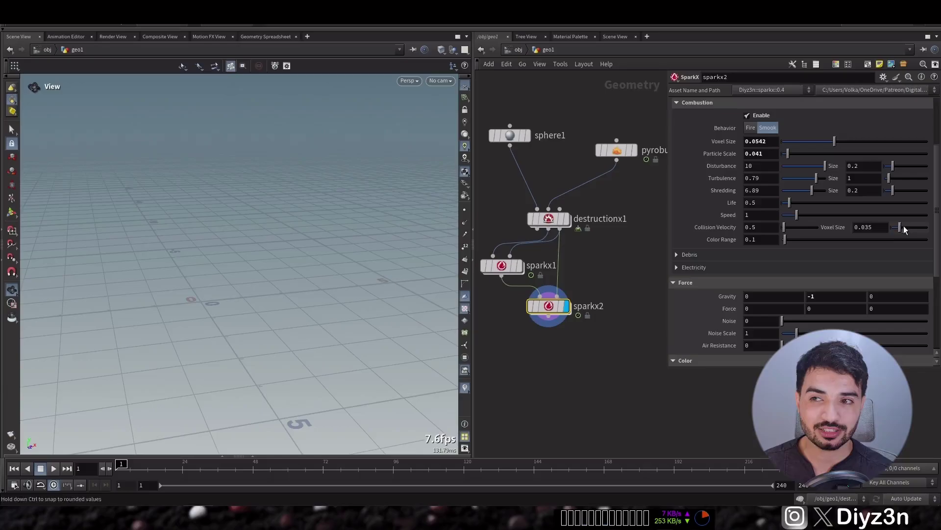
{"action": "key", "text": "BackSpace"}
{"action": "key", "text": "Return"}
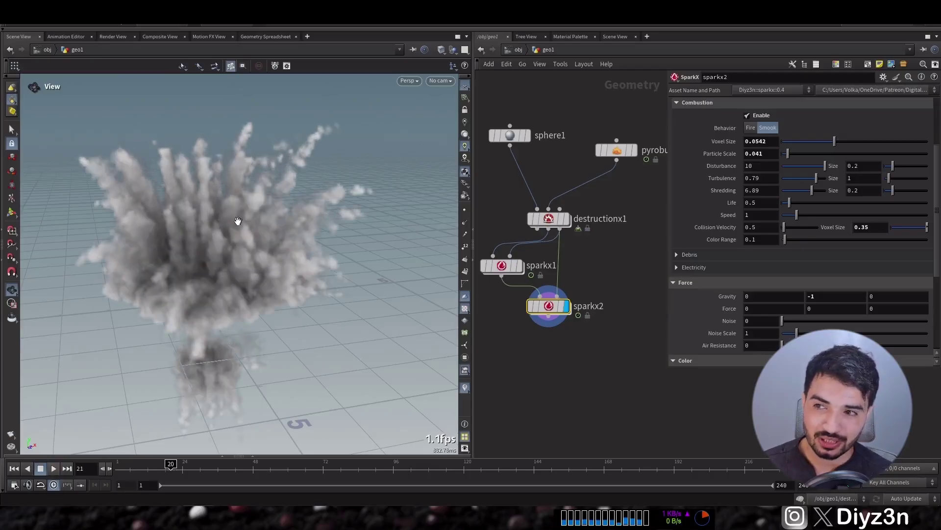
{"action": "key", "text": "Escape"}
{"action": "left_click_drag", "start_coordinate": [214, 232], "coordinate": [210, 258]}
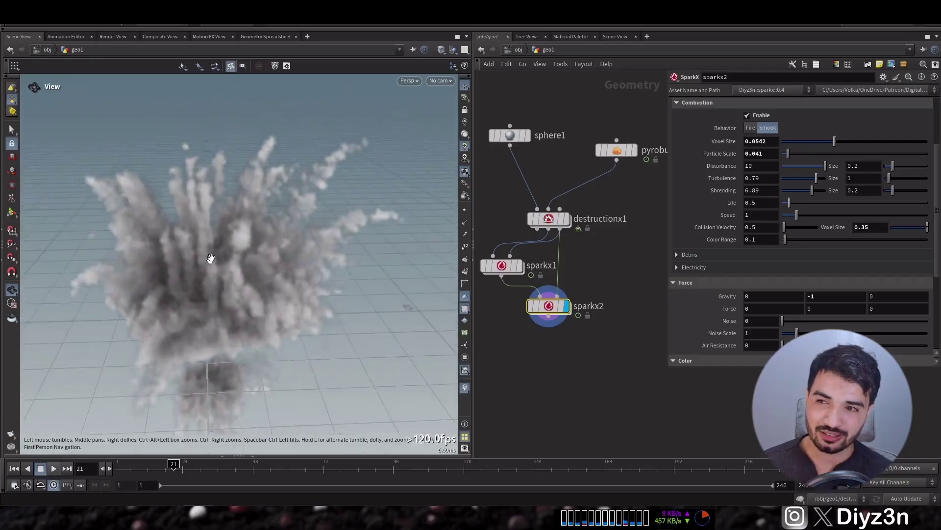
Add a Merge node, connect sparkx1 and sparkx2 to it, and display the merged result
{"action": "middle_click_drag", "start_coordinate": [540, 379], "coordinate": [559, 363]}
{"action": "key", "text": "Tab"}
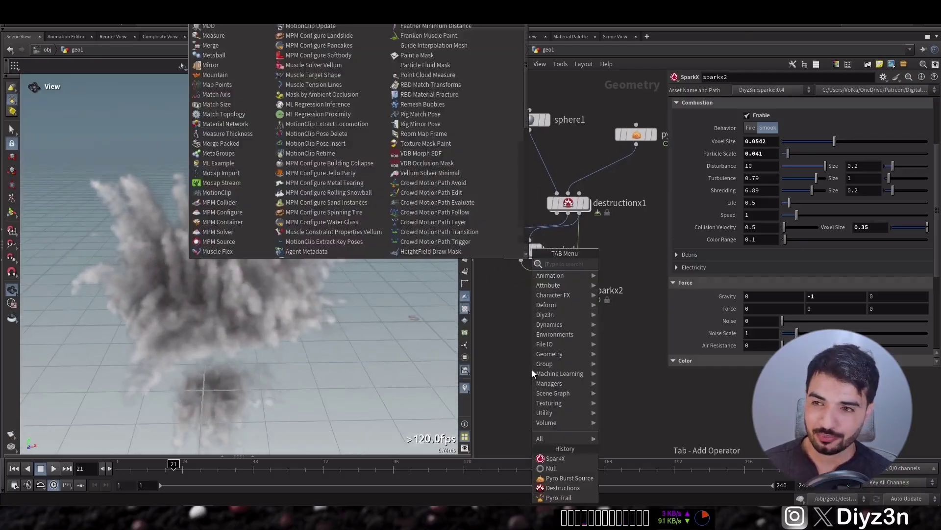
{"action": "mouse_move", "coordinate": [551, 353]}
{"action": "left_click", "coordinate": [625, 263]}
{"action": "left_click", "coordinate": [516, 366]}
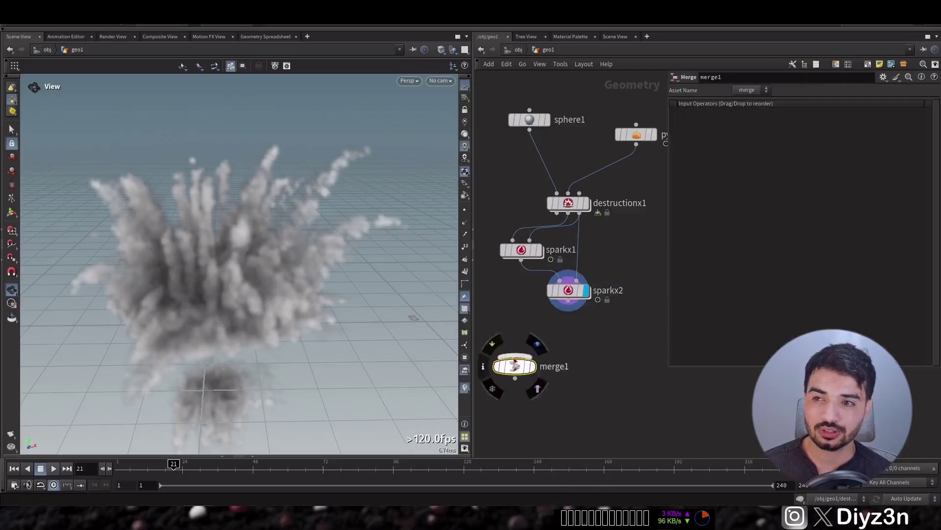
{"action": "left_click_drag", "start_coordinate": [515, 357], "coordinate": [568, 300]}
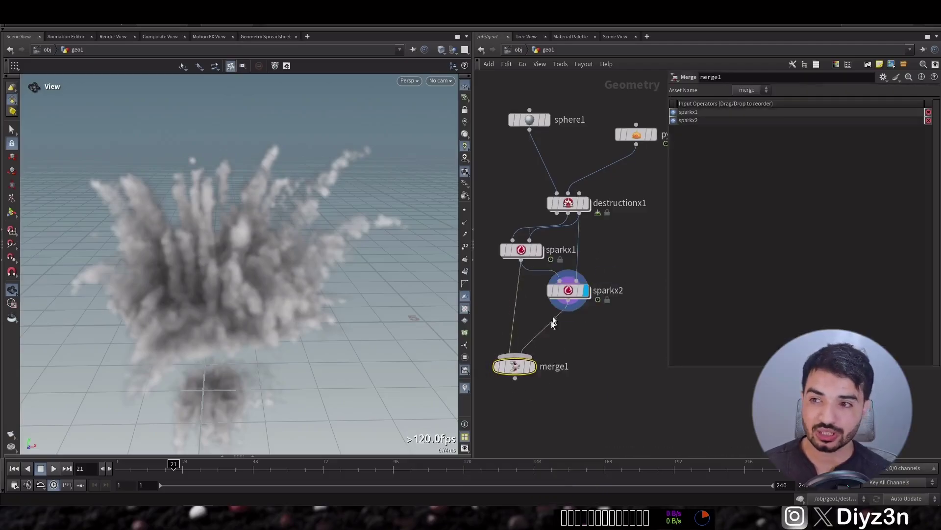
{"action": "left_click", "coordinate": [533, 367]}
{"action": "left_click_drag", "start_coordinate": [518, 370], "coordinate": [533, 354]}
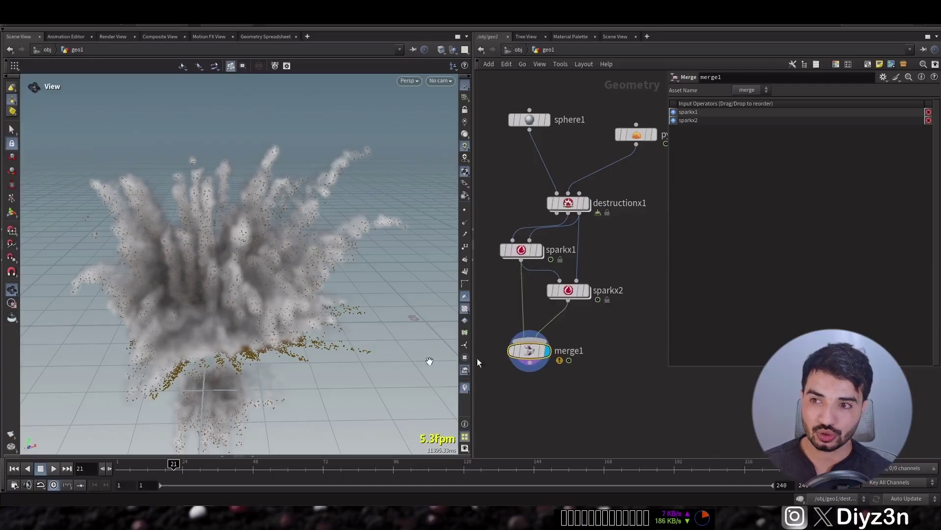
Simulate the merged particles and smoke to frame 26 and return to the first frame
{"action": "left_click", "coordinate": [14, 468]}
{"action": "left_click", "coordinate": [52, 470]}
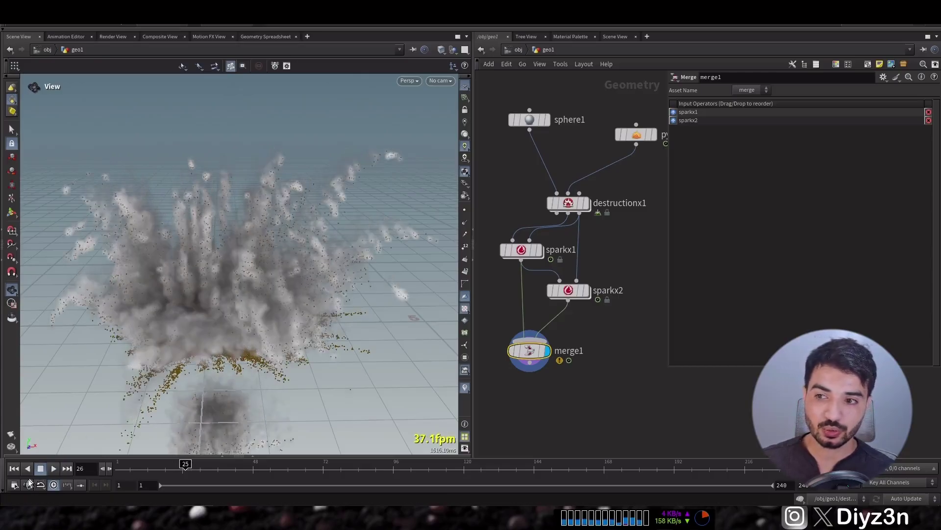
{"action": "left_click", "coordinate": [15, 468]}
Display sparkx1, preview its particles, and set its Particle Amount to 10000
{"action": "left_click", "coordinate": [541, 251]}
{"action": "left_click", "coordinate": [52, 469]}
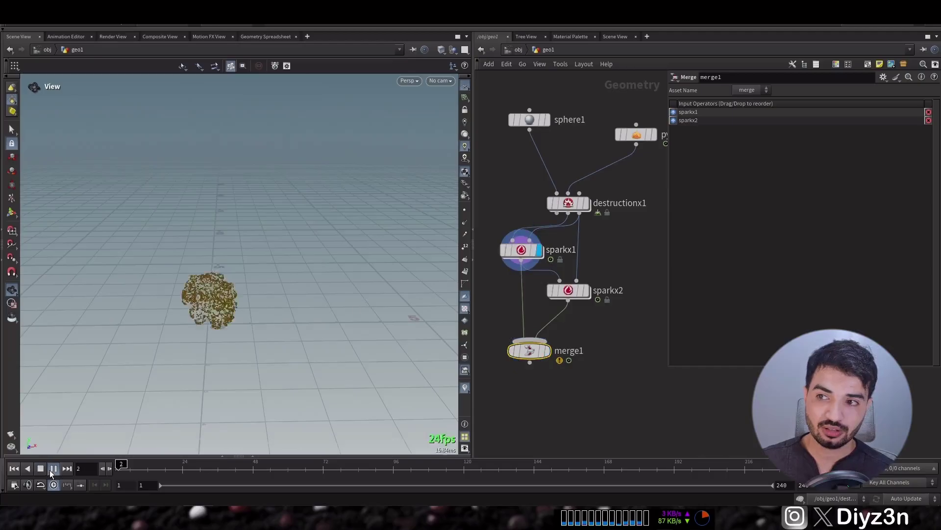
{"action": "left_click", "coordinate": [15, 470]}
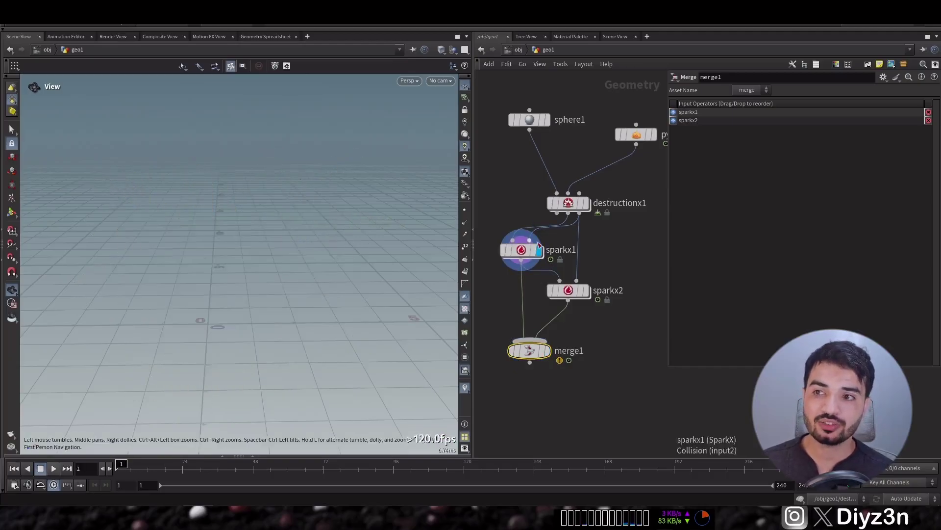
{"action": "left_click", "coordinate": [523, 250]}
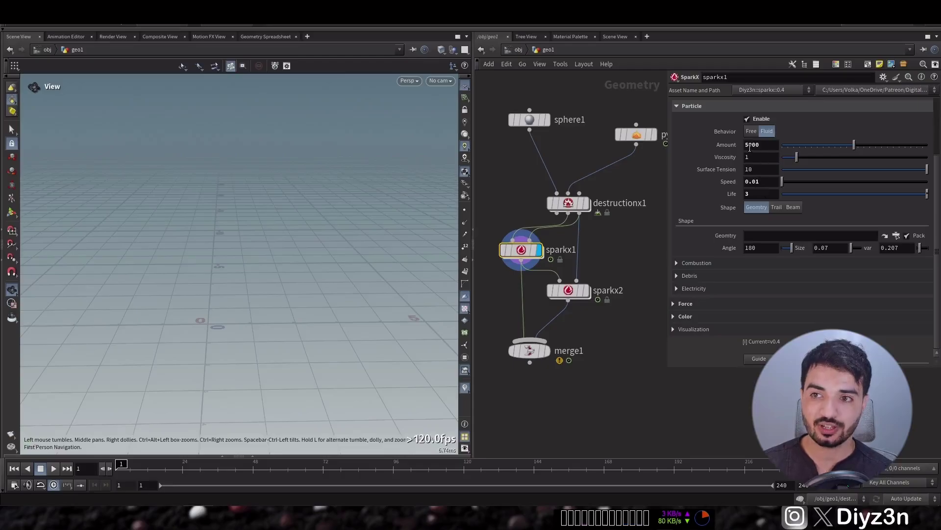
{"action": "type", "text": "10"}
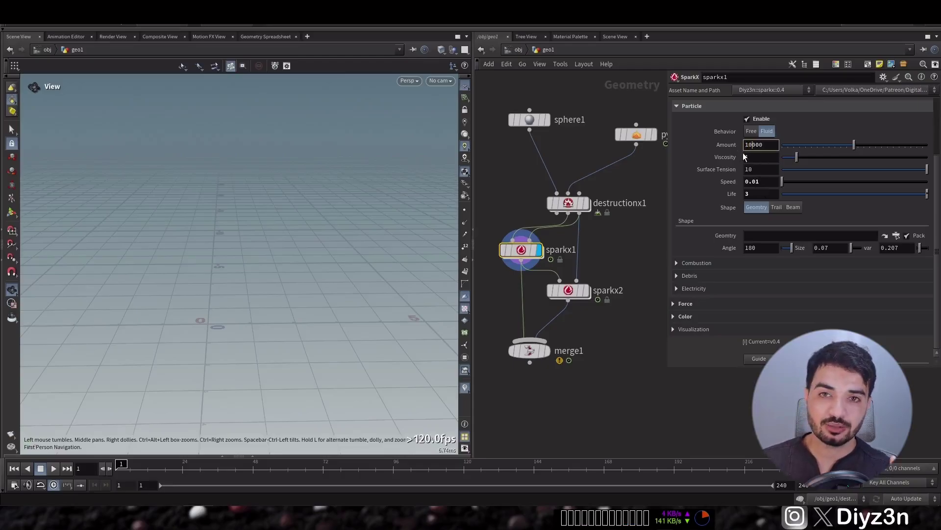
{"action": "key", "text": "Return"}
Simulate sparkx1's particles to frame 6, rewind, and display merge1 to simulate the combined result
{"action": "left_click", "coordinate": [52, 469]}
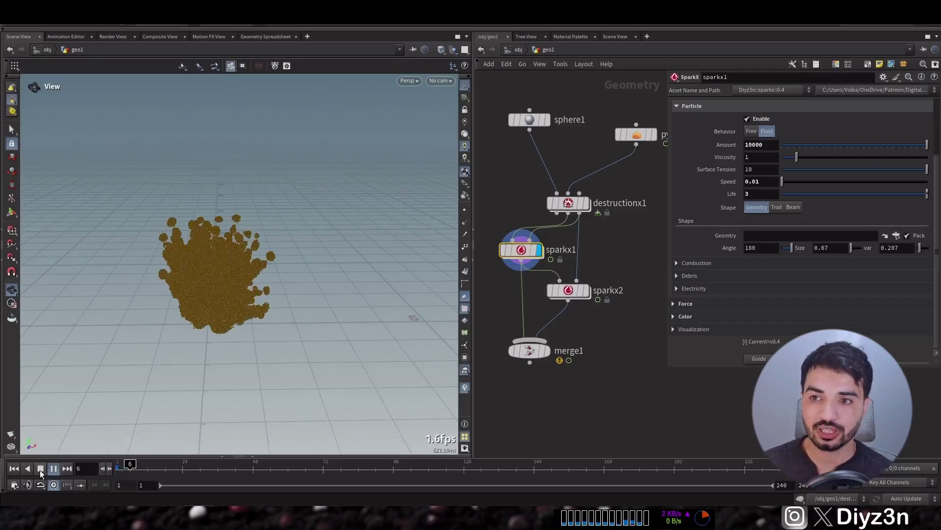
{"action": "left_click", "coordinate": [40, 470]}
{"action": "left_click", "coordinate": [14, 470]}
{"action": "left_click", "coordinate": [546, 350]}
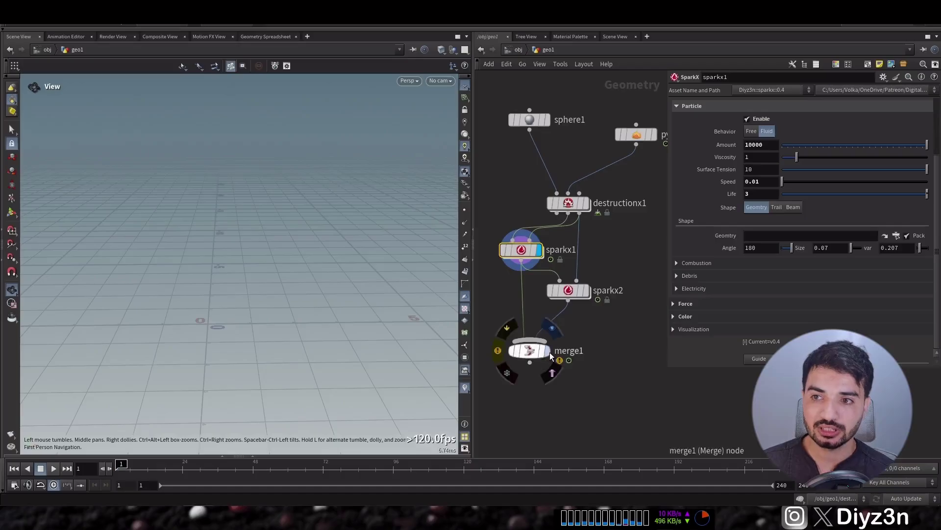
{"action": "left_click", "coordinate": [43, 472]}
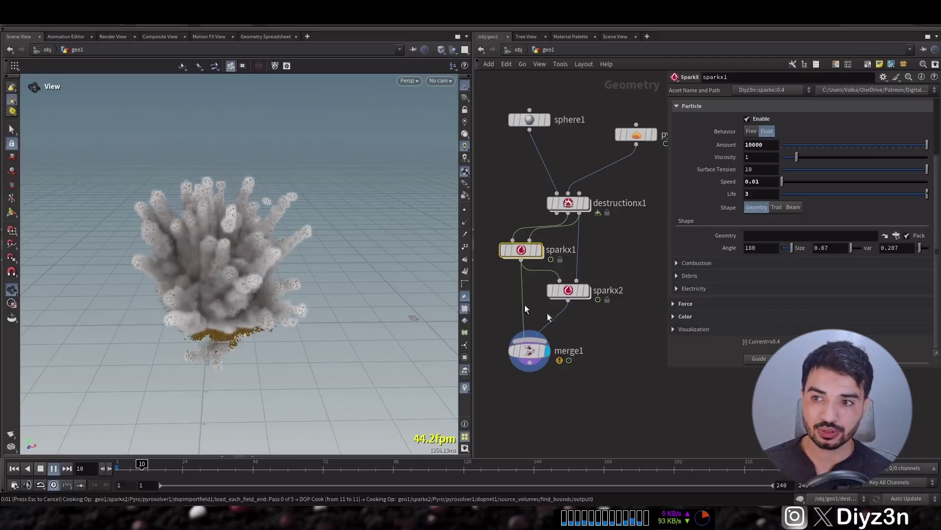
In sparkx2's Combustion settings, set Particle Scale to 0.024, Voxel Size to 0.0446 and Shredding to 8.1
{"action": "left_click", "coordinate": [577, 291]}
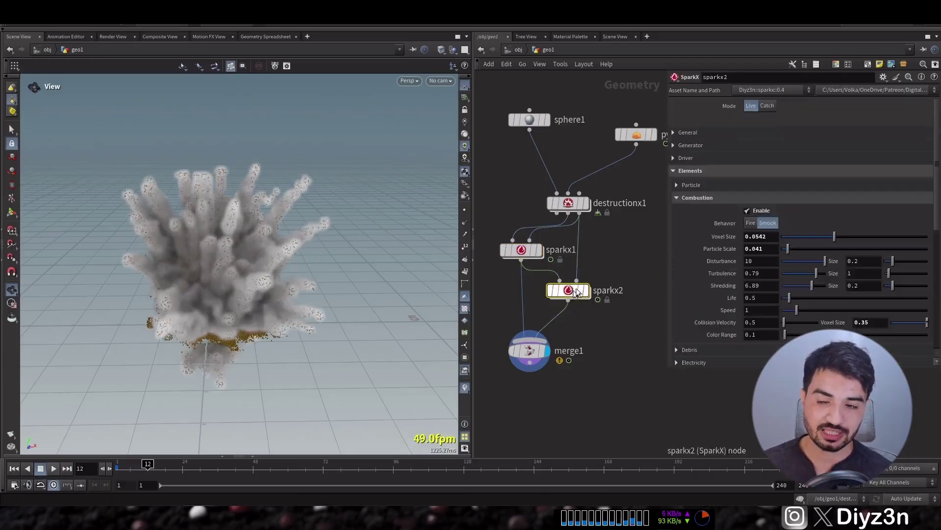
{"action": "left_click", "coordinate": [785, 249]}
{"action": "left_click", "coordinate": [825, 239]}
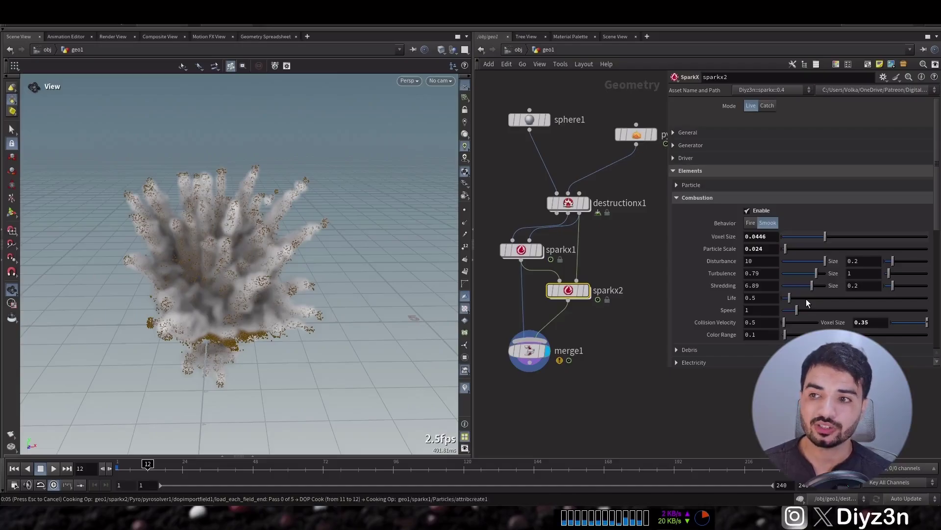
{"action": "scroll", "coordinate": [937, 230], "scroll_direction": "down", "scroll_amount": 3}
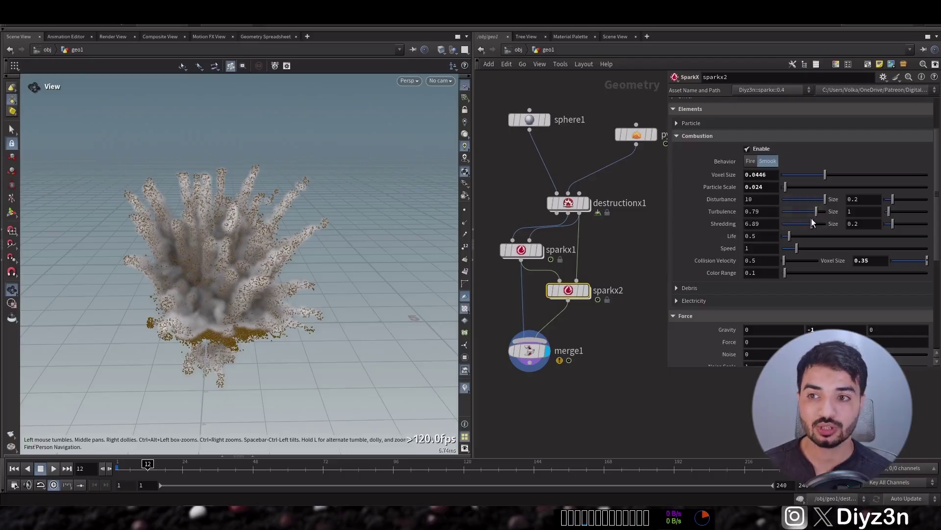
{"action": "left_click_drag", "start_coordinate": [812, 224], "coordinate": [817, 224]}
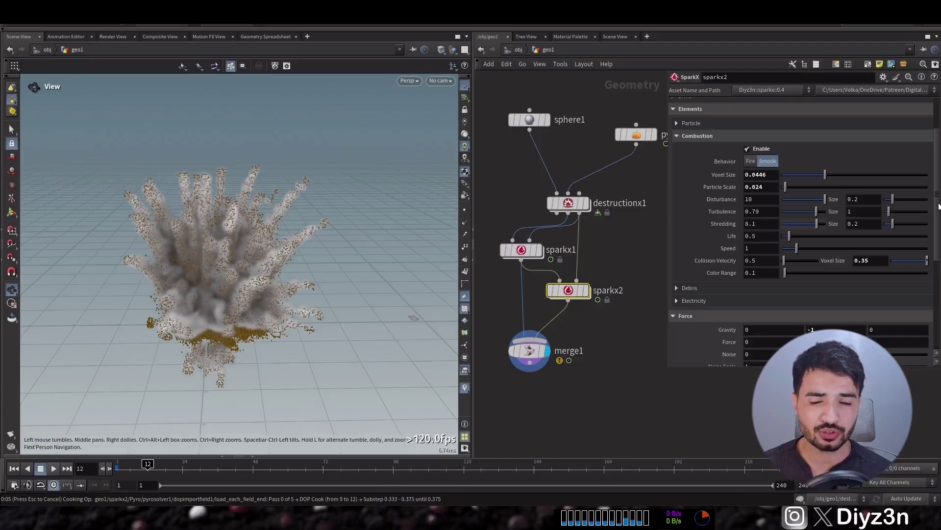
Change the white end of sparkx2's color ramp to a light beige with RGB 1, 0.843, 0.686
{"action": "scroll", "coordinate": [939, 240], "scroll_direction": "down", "scroll_amount": 3}
{"action": "scroll", "coordinate": [923, 292], "scroll_direction": "down", "scroll_amount": 5}
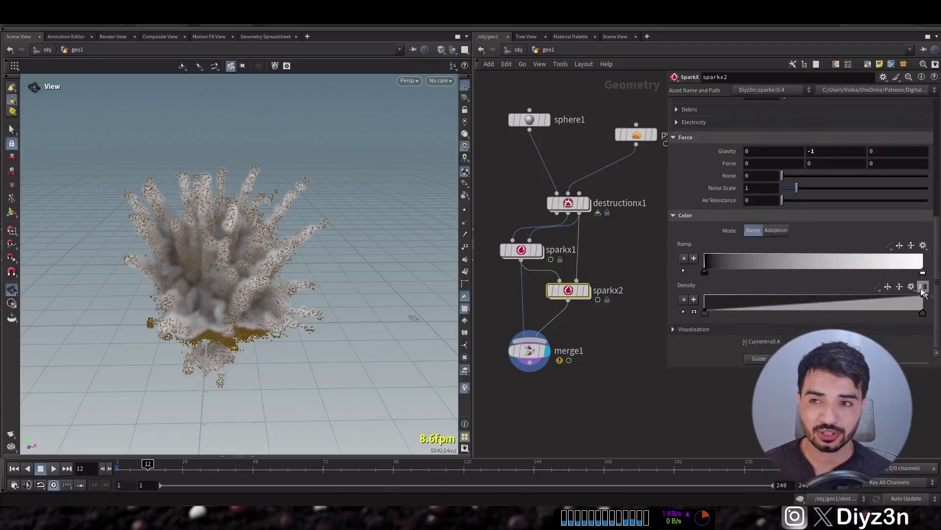
{"action": "left_click", "coordinate": [922, 270]}
{"action": "left_click", "coordinate": [785, 262]}
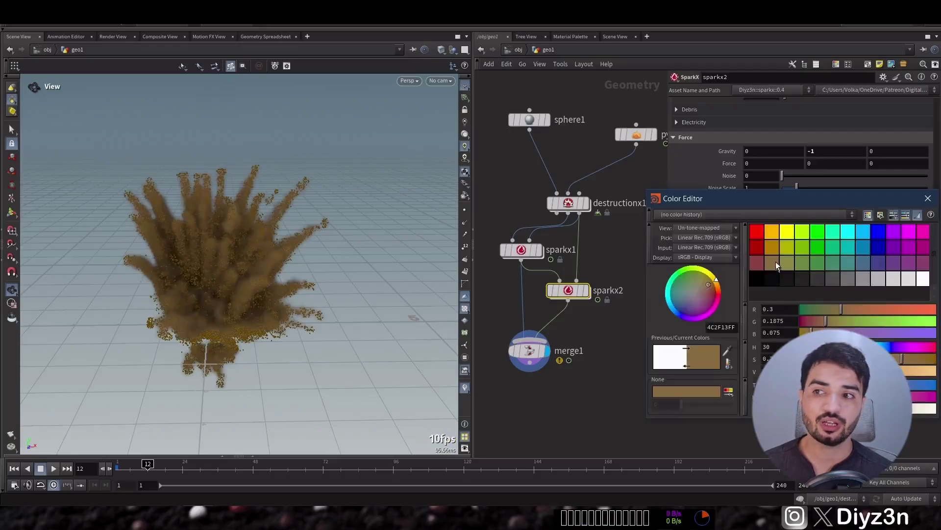
{"action": "left_click", "coordinate": [853, 358]}
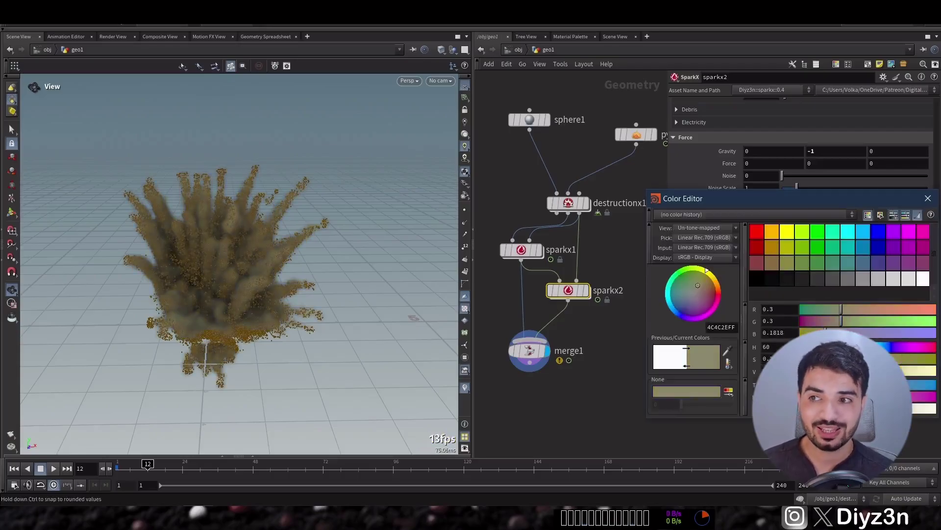
{"action": "left_click_drag", "start_coordinate": [853, 370], "coordinate": [934, 370]}
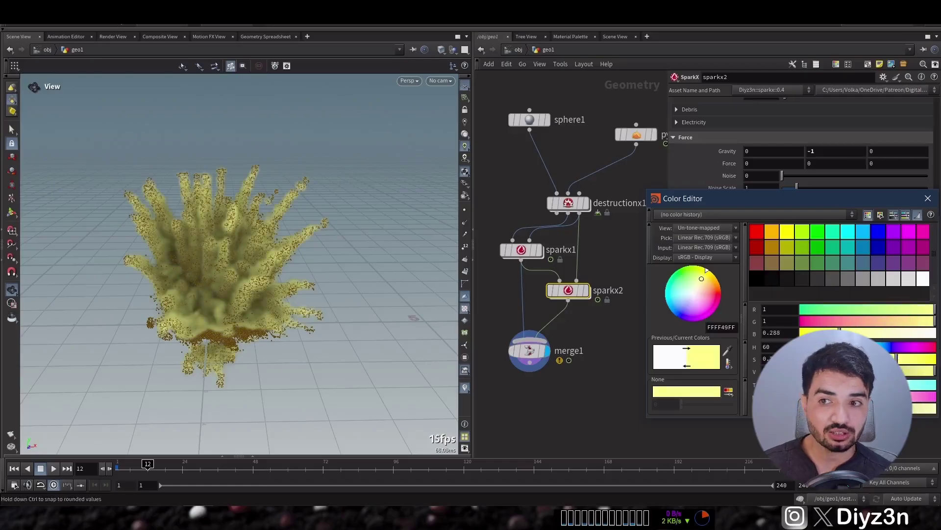
{"action": "left_click_drag", "start_coordinate": [709, 272], "coordinate": [716, 279]}
{"action": "left_click_drag", "start_coordinate": [933, 371], "coordinate": [837, 359]}
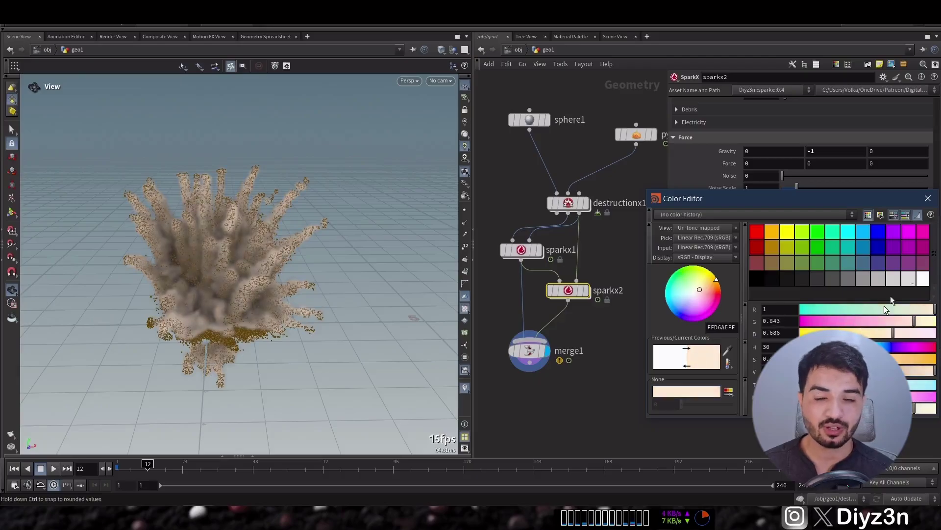
{"action": "left_click", "coordinate": [928, 198]}
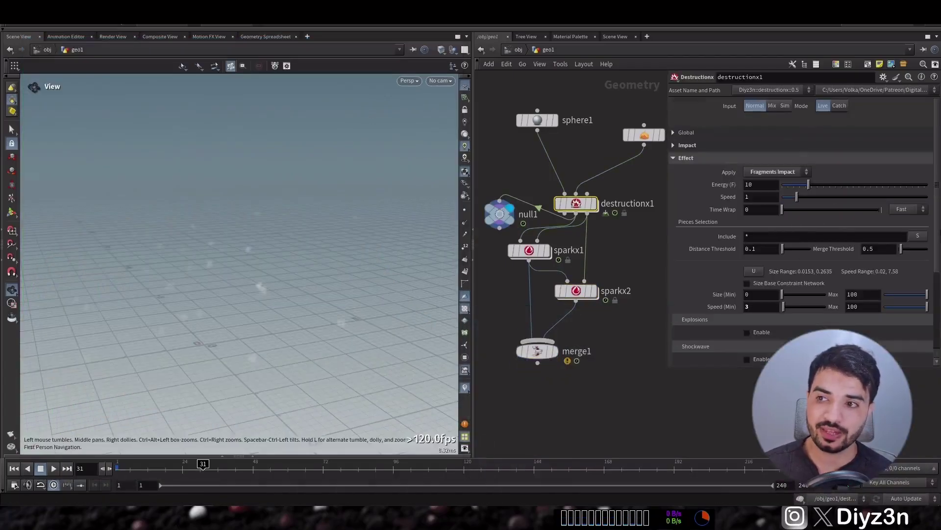
Try a Trails Field Intensity of 9.7 in destructionx1's Effect settings and restore it to 1
{"action": "scroll", "coordinate": [804, 283], "scroll_direction": "down", "scroll_amount": 5}
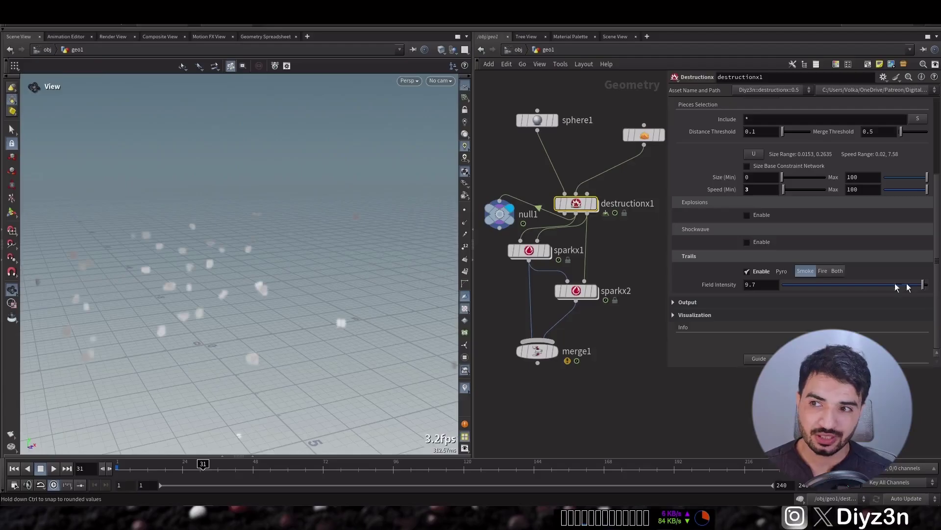
{"action": "left_click", "coordinate": [922, 284]}
{"action": "left_click_drag", "start_coordinate": [662, 274], "coordinate": [749, 290]}
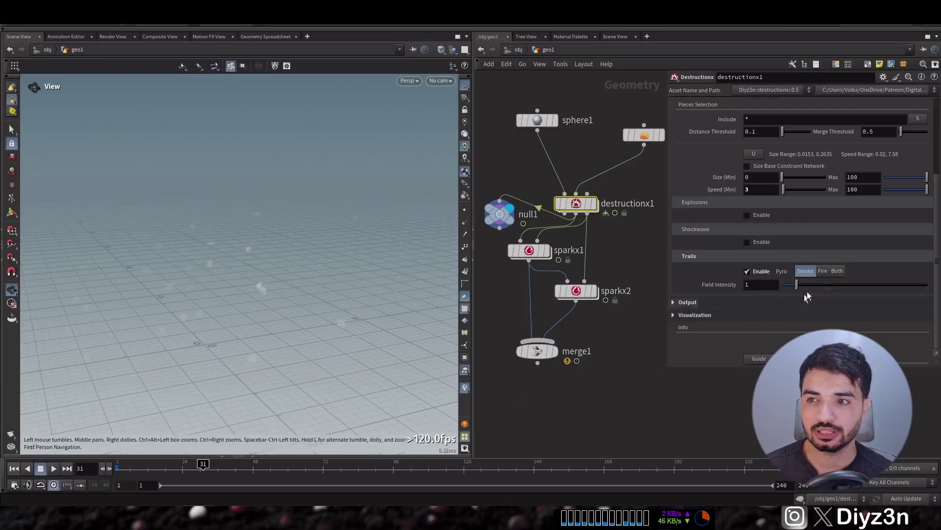
Keyframe destructionx1's Trails Field Intensity at 1 on frame 31, and undo a trial value of 0 on frame 32
{"action": "left_click", "coordinate": [765, 286], "text": "alt"}
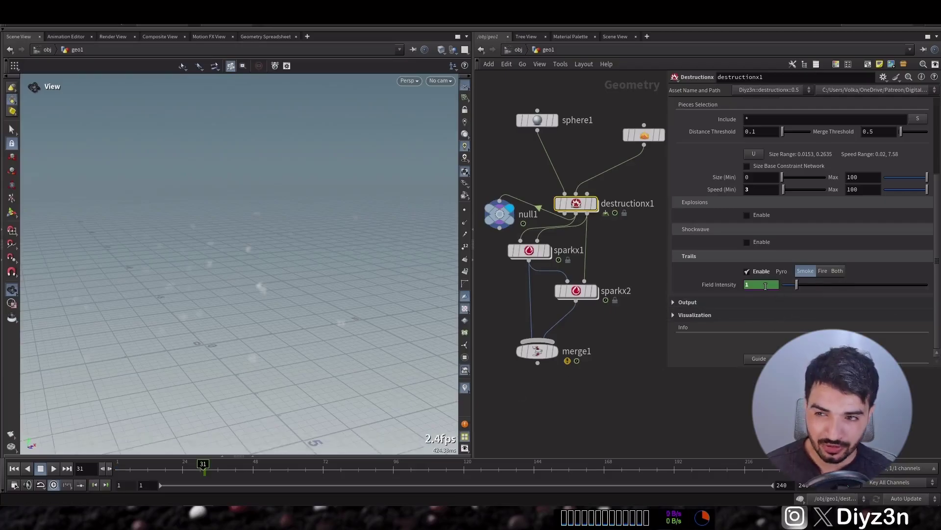
{"action": "key", "text": "Right"}
{"action": "left_click_drag", "start_coordinate": [797, 284], "coordinate": [755, 285]}
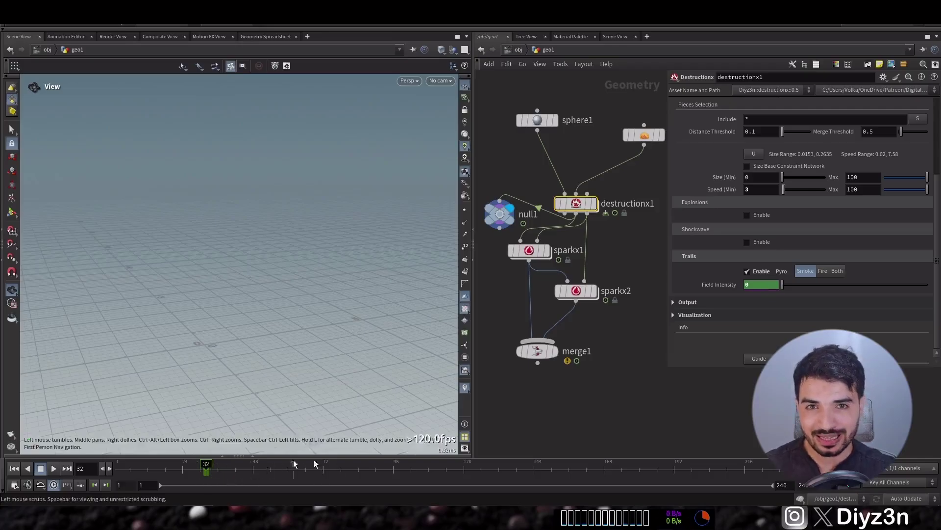
{"action": "key", "text": "ctrl+z"}
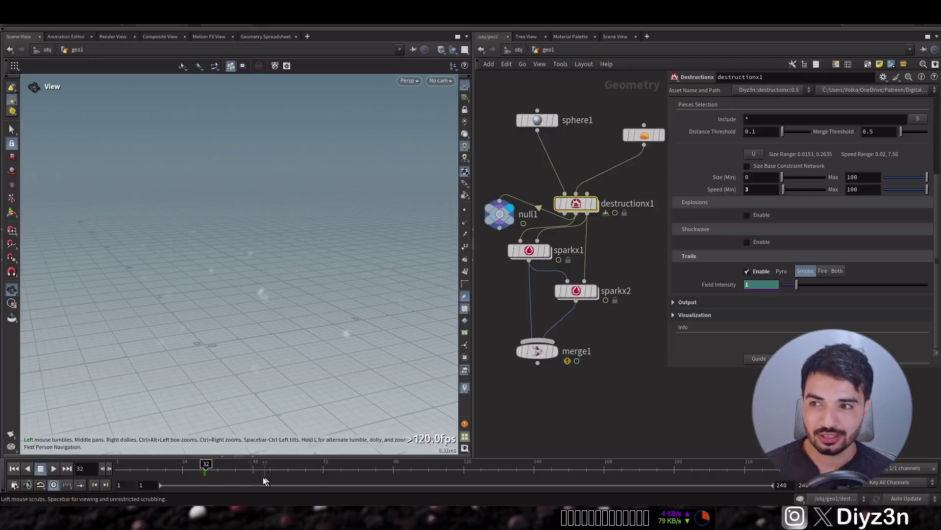
Shift the Field Intensity keyframes along the timeline
{"action": "left_click_drag", "start_coordinate": [215, 474], "coordinate": [248, 473], "text": "shift"}
{"action": "middle_click_drag", "start_coordinate": [226, 474], "coordinate": [216, 473]}
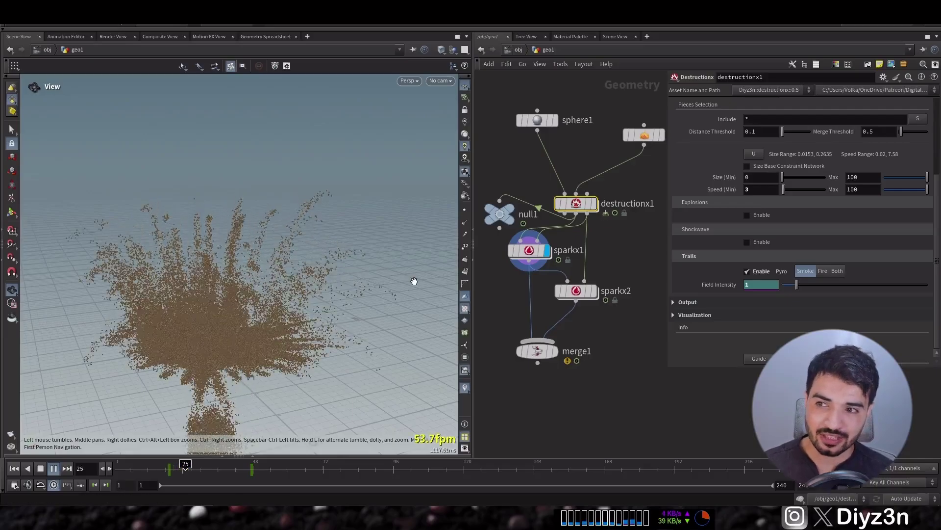
Display the merged smoke and particles from merge1 and return the simulation to the first frame
{"action": "left_click", "coordinate": [14, 468]}
{"action": "left_click", "coordinate": [555, 351]}
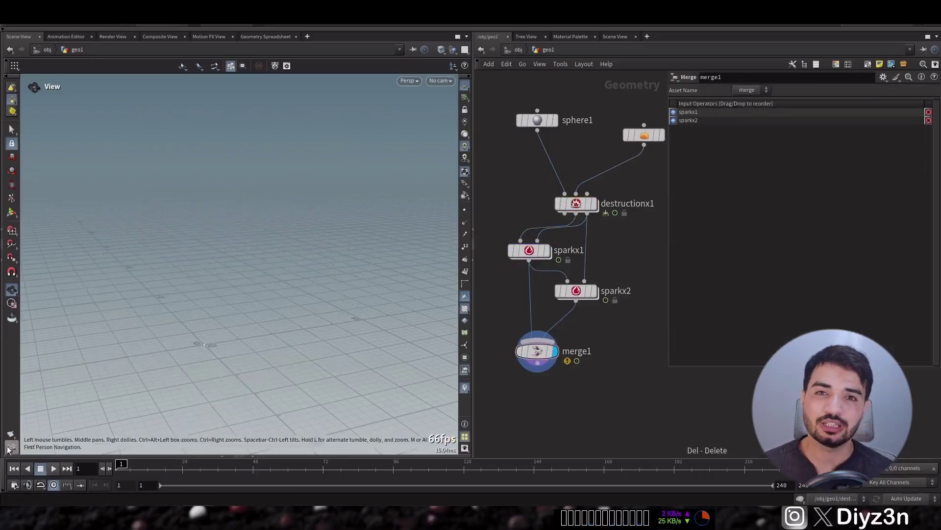
{"action": "left_click", "coordinate": [9, 447]}
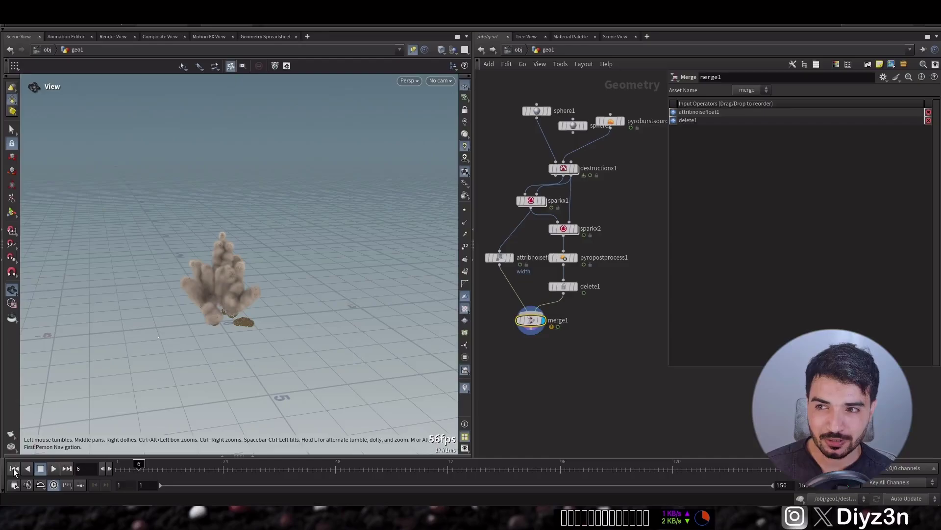
{"action": "left_click", "coordinate": [15, 469]}
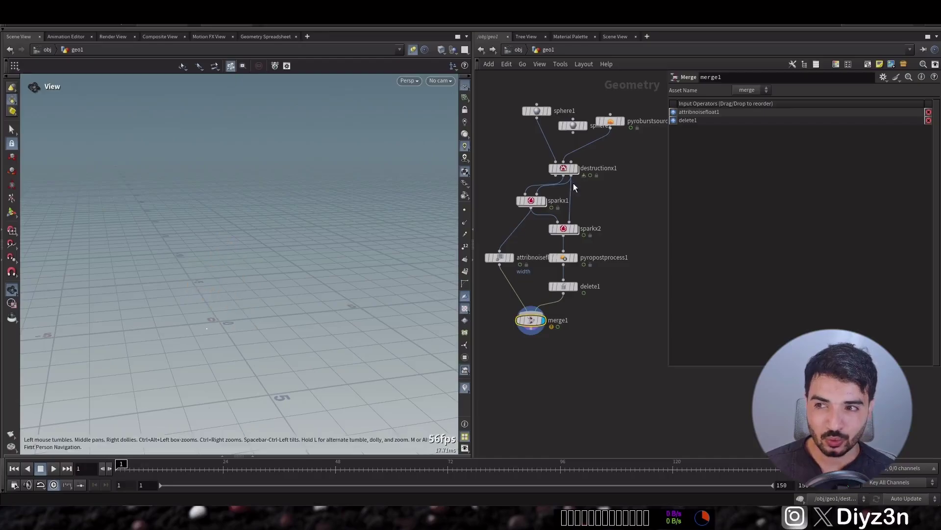
{"action": "left_click", "coordinate": [565, 170]}
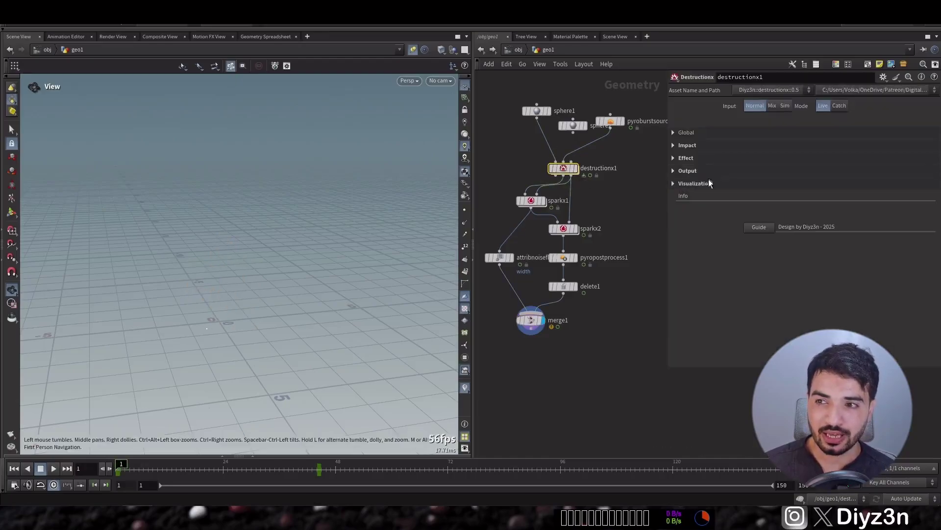
{"action": "left_click", "coordinate": [686, 157]}
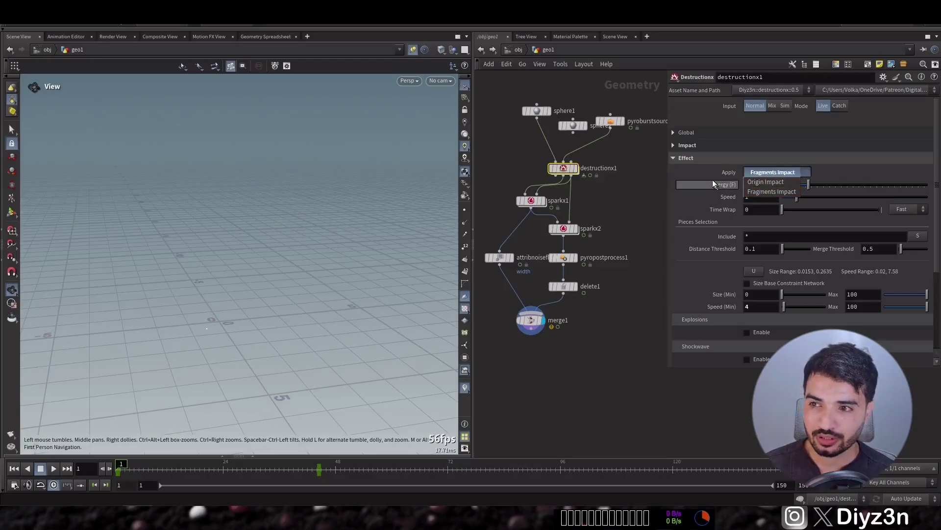
{"action": "left_click", "coordinate": [694, 156]}
{"action": "left_click", "coordinate": [694, 157]}
Delete the unconnected sphere node beside pyroburstsource1
{"action": "middle_click_drag", "start_coordinate": [603, 214], "coordinate": [583, 203]}
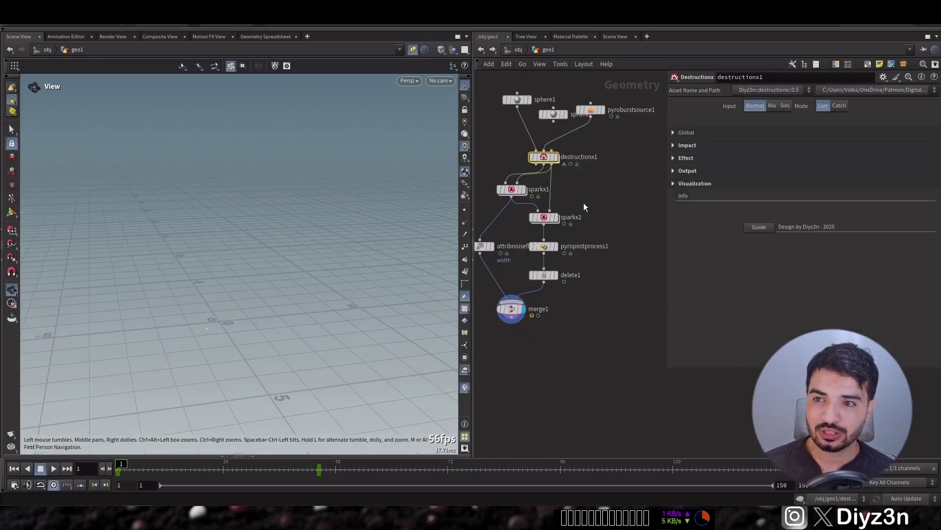
{"action": "left_click", "coordinate": [553, 116]}
{"action": "key", "text": "Delete"}
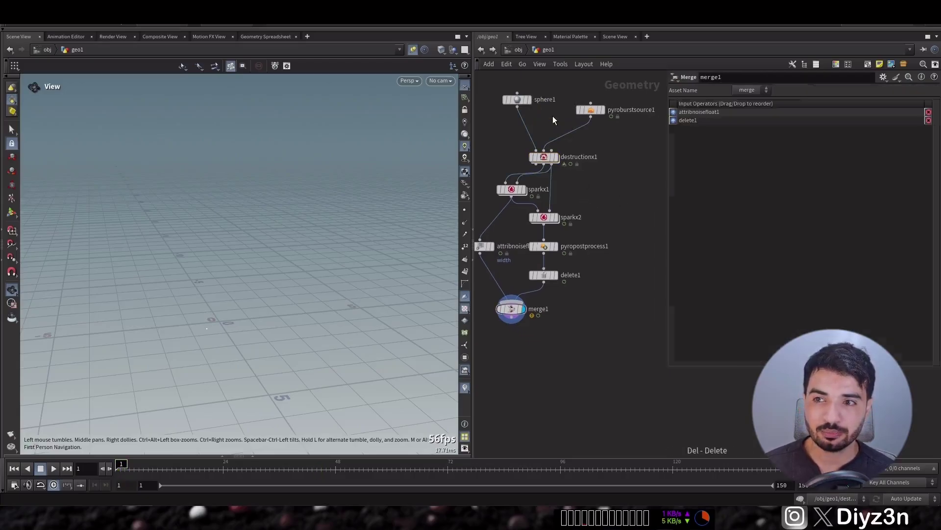
Display pyroburstsource1 and place a new SparkX node beneath it, fed by its output
{"action": "left_click", "coordinate": [601, 110]}
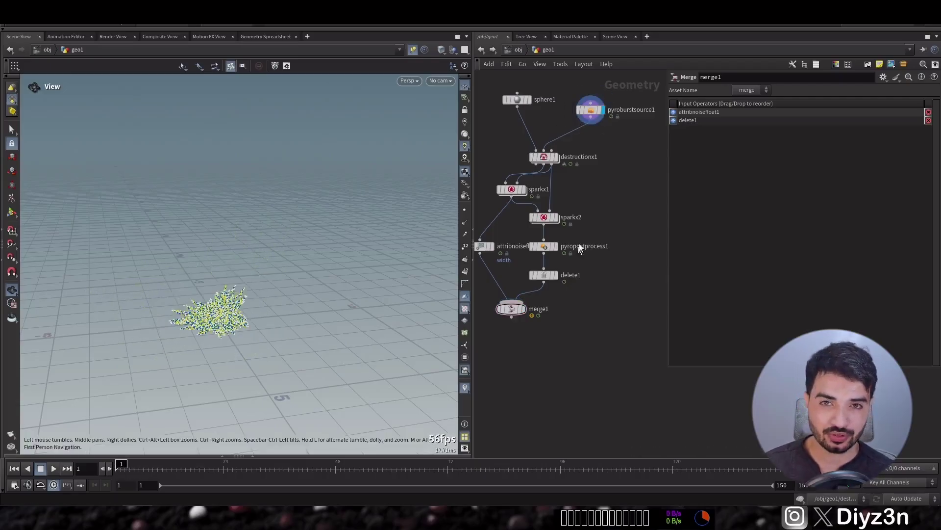
{"action": "key", "text": "Tab"}
{"action": "mouse_move", "coordinate": [619, 263]}
{"action": "left_click", "coordinate": [676, 271]}
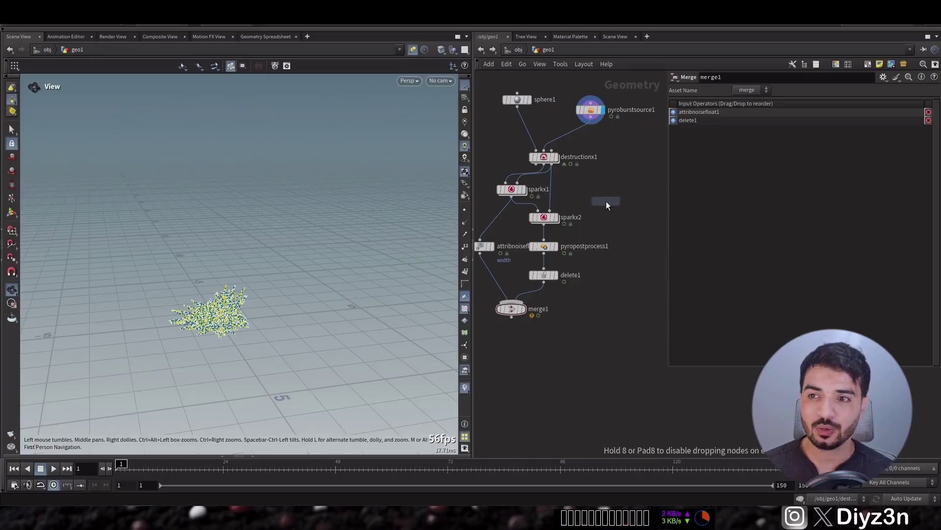
{"action": "left_click", "coordinate": [606, 202]}
{"action": "scroll", "coordinate": [607, 169], "scroll_direction": "up", "scroll_amount": 1}
{"action": "left_click", "coordinate": [599, 198]}
{"action": "left_click", "coordinate": [599, 128]}
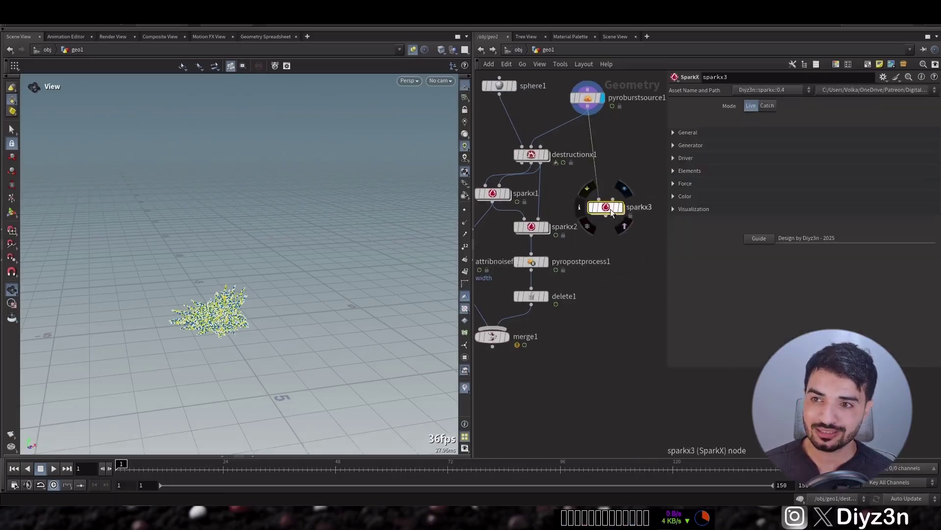
{"action": "left_click_drag", "start_coordinate": [622, 211], "coordinate": [615, 205]}
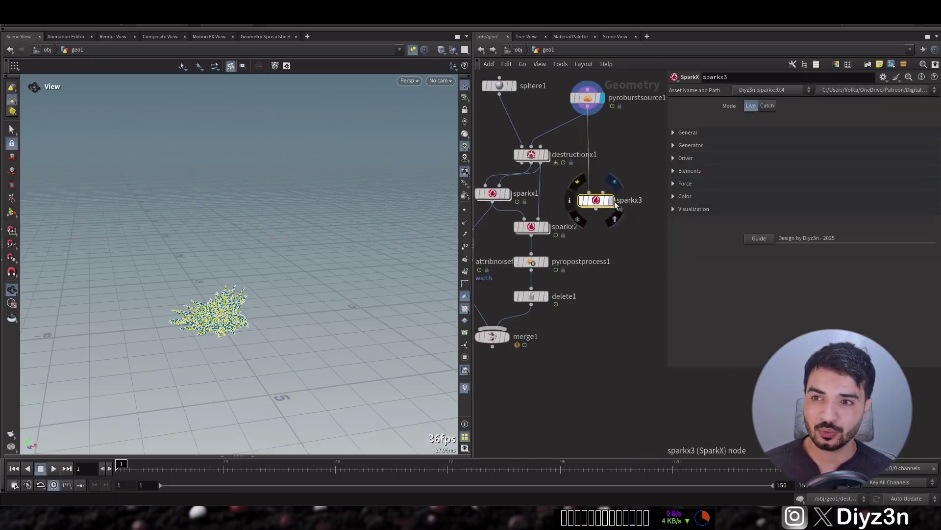
Display sparkx3 and enable Combustion in its Elements settings, keeping the Fire behavior
{"action": "left_click", "coordinate": [714, 157]}
{"action": "left_click", "coordinate": [699, 157]}
{"action": "left_click", "coordinate": [690, 171]}
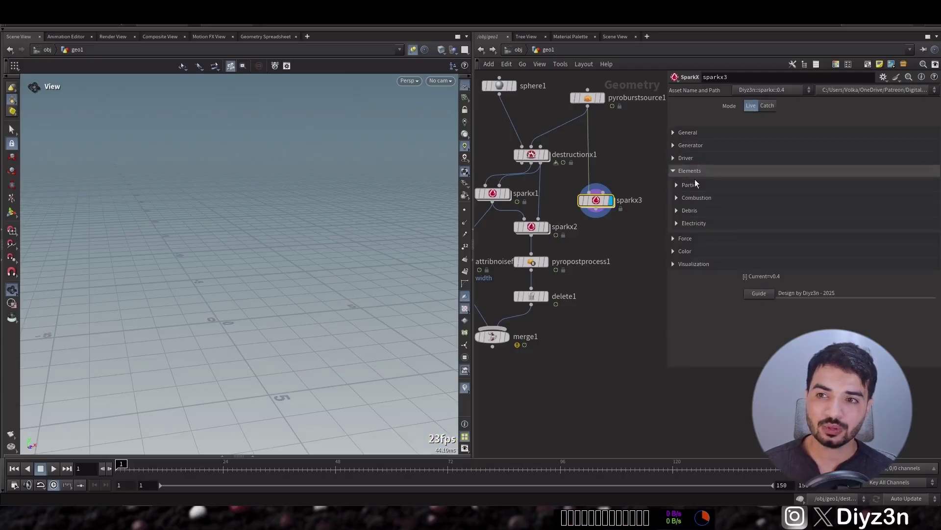
{"action": "left_click", "coordinate": [700, 197]}
{"action": "left_click", "coordinate": [747, 210]}
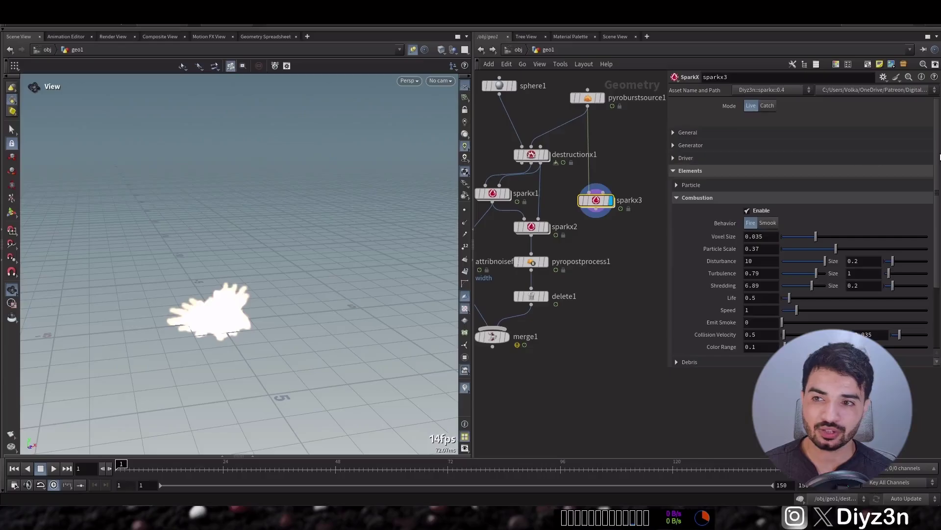
Run sparkx3's simulation to frame 4 and try a Combustion Color Range of 0.12
{"action": "scroll", "coordinate": [933, 311], "scroll_direction": "down", "scroll_amount": 3}
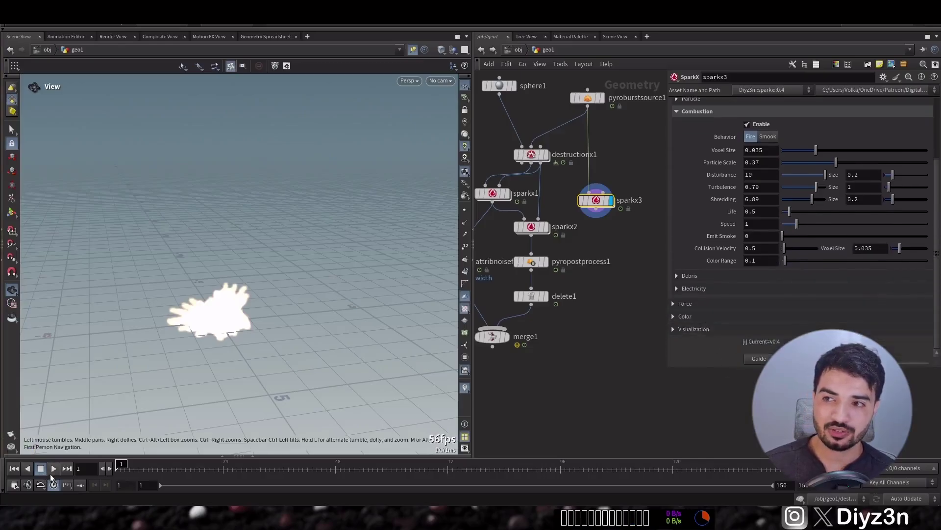
{"action": "left_click", "coordinate": [53, 470]}
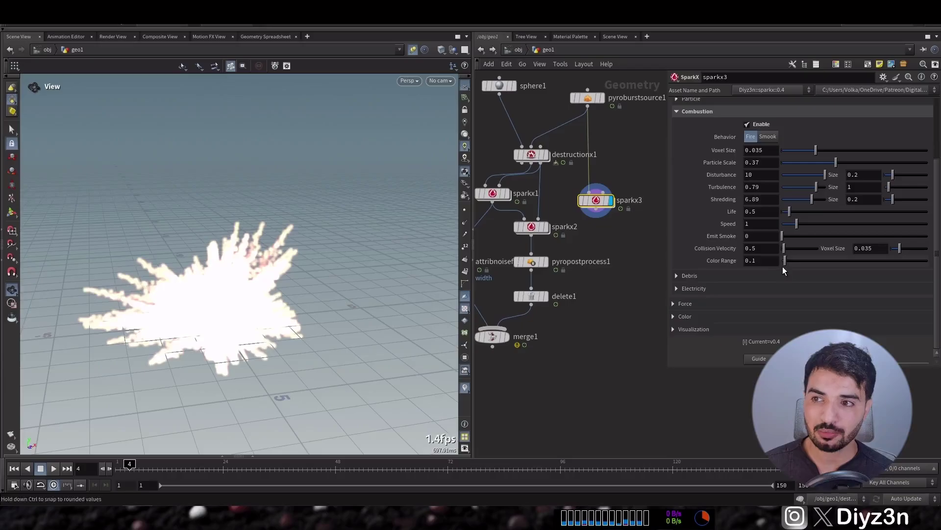
{"action": "left_click_drag", "start_coordinate": [783, 266], "coordinate": [785, 265]}
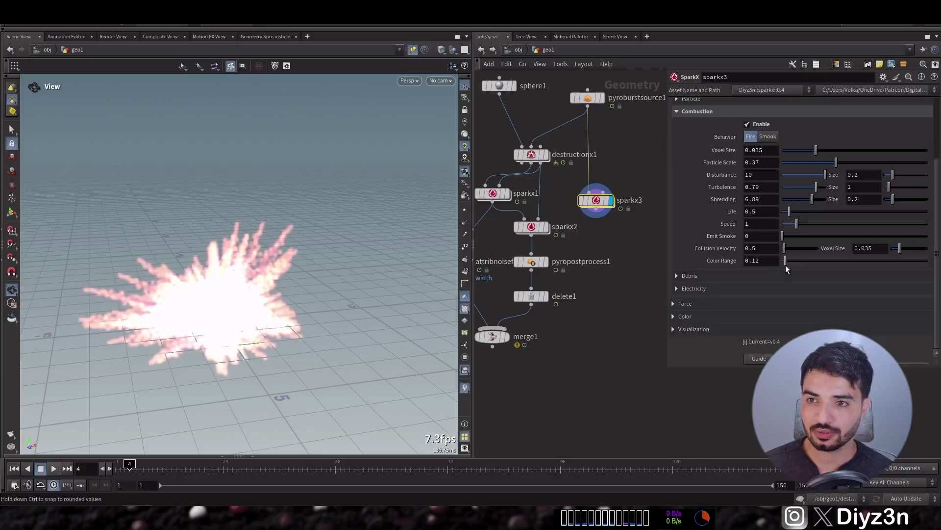
Apply a black-red-yellow fire preset to sparkx3's color ramp and set the Combustion Color Range to 0.16
{"action": "left_click", "coordinate": [799, 316]}
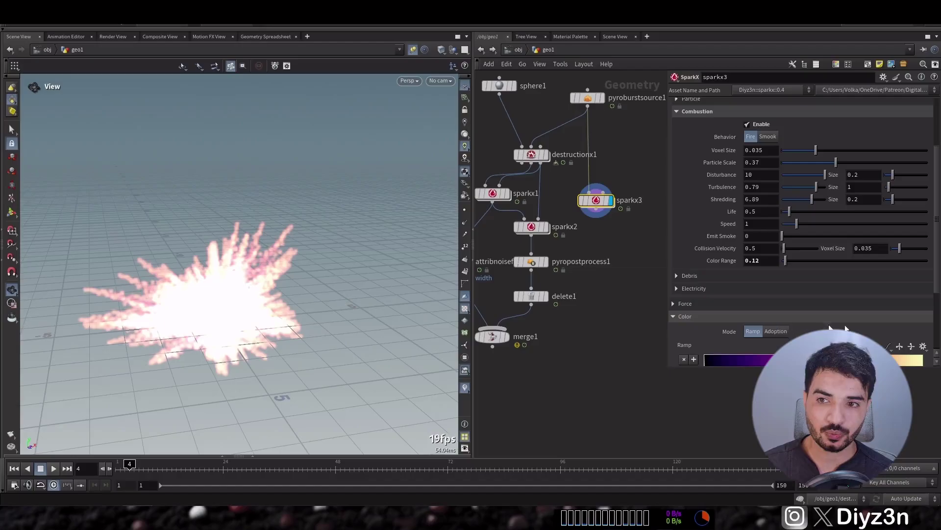
{"action": "left_click", "coordinate": [922, 359]}
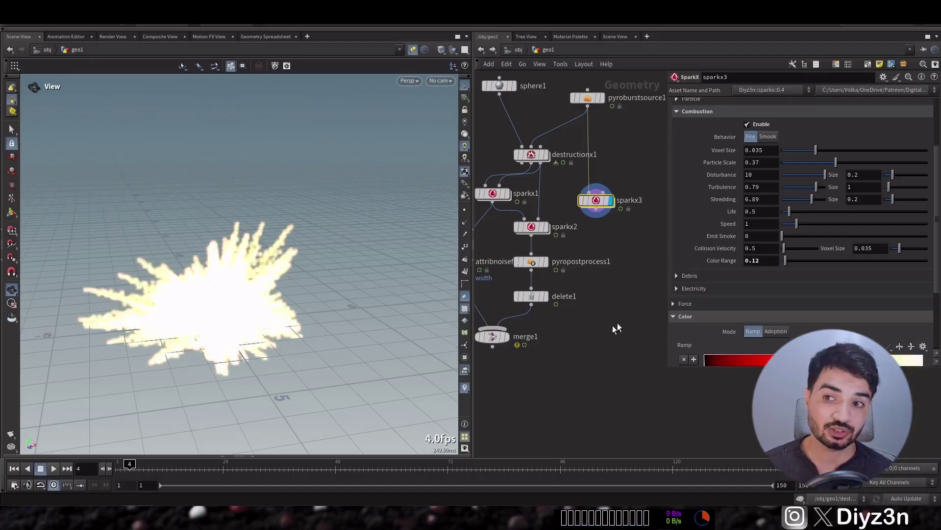
{"action": "left_click", "coordinate": [685, 316]}
{"action": "middle_click", "coordinate": [767, 264]}
{"action": "middle_click_drag", "start_coordinate": [768, 264], "coordinate": [794, 274]}
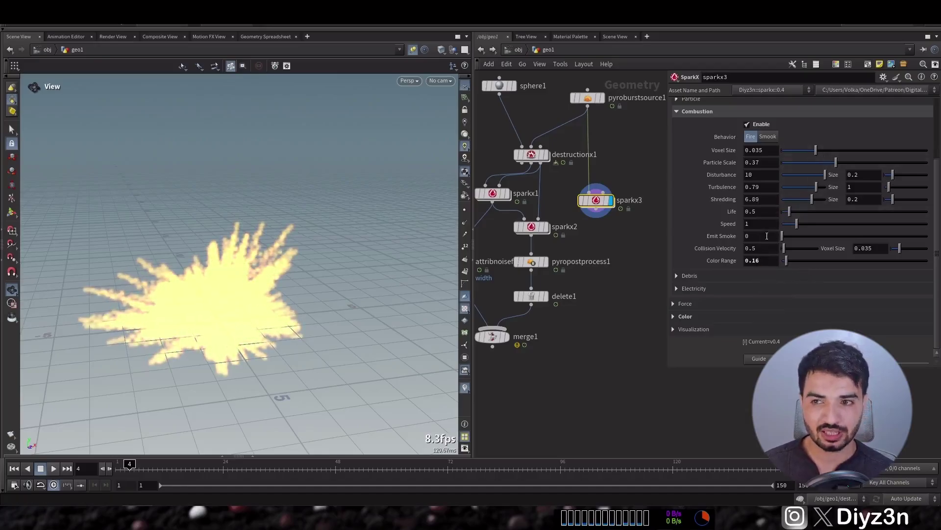
Set sparkx3's Emit Smoke to 0.95, play the simulation and return it to the first frame
{"action": "left_click_drag", "start_coordinate": [796, 237], "coordinate": [796, 238]}
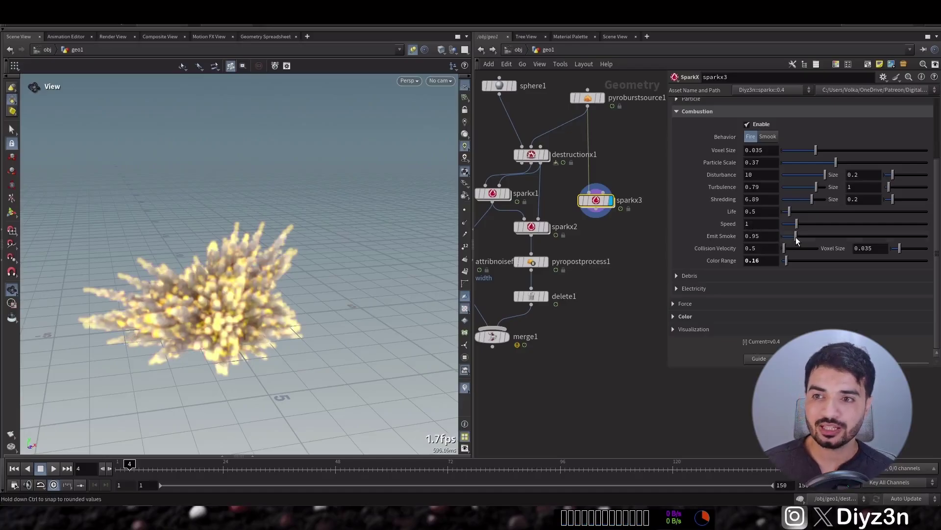
{"action": "left_click", "coordinate": [14, 468]}
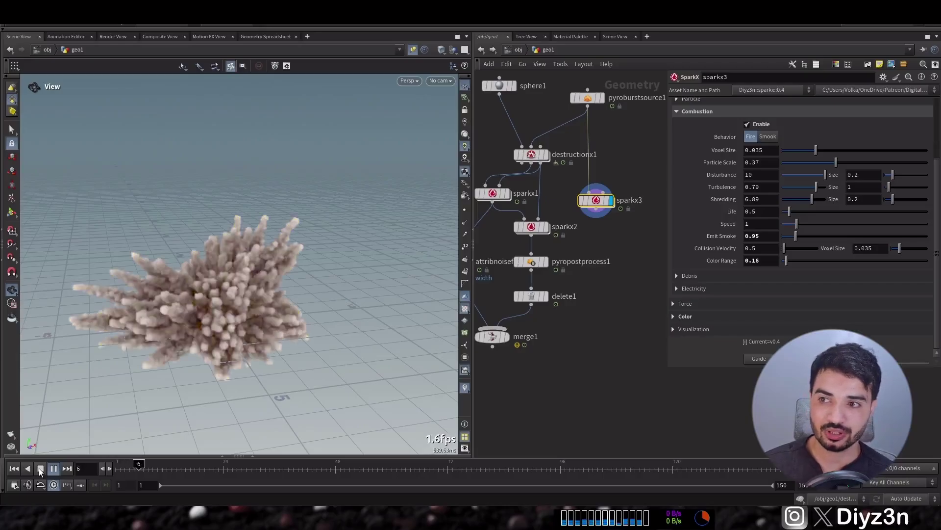
{"action": "left_click", "coordinate": [40, 468]}
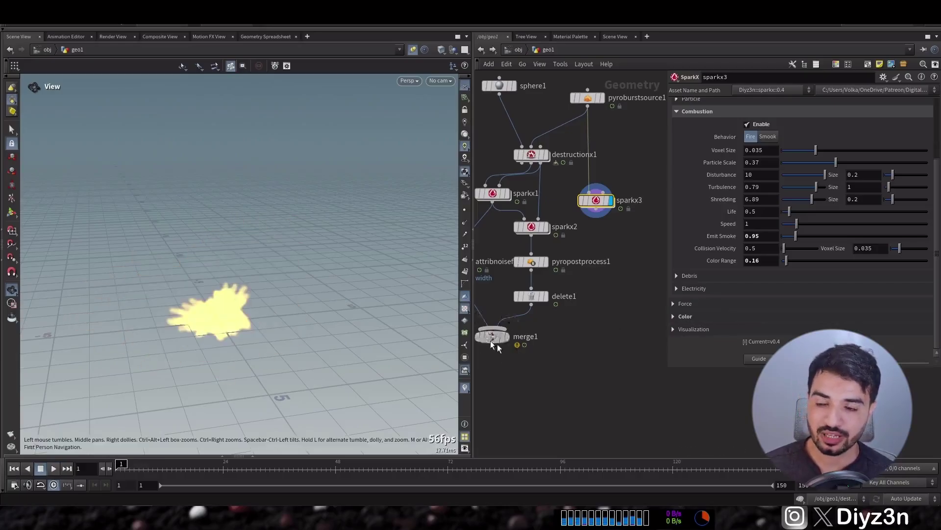
Move merge1 lower, connect sparkx3's output to it, and duplicate pyropostprocess1 and delete1 below sparkx3
{"action": "left_click_drag", "start_coordinate": [490, 341], "coordinate": [504, 382]}
{"action": "left_click", "coordinate": [520, 374]}
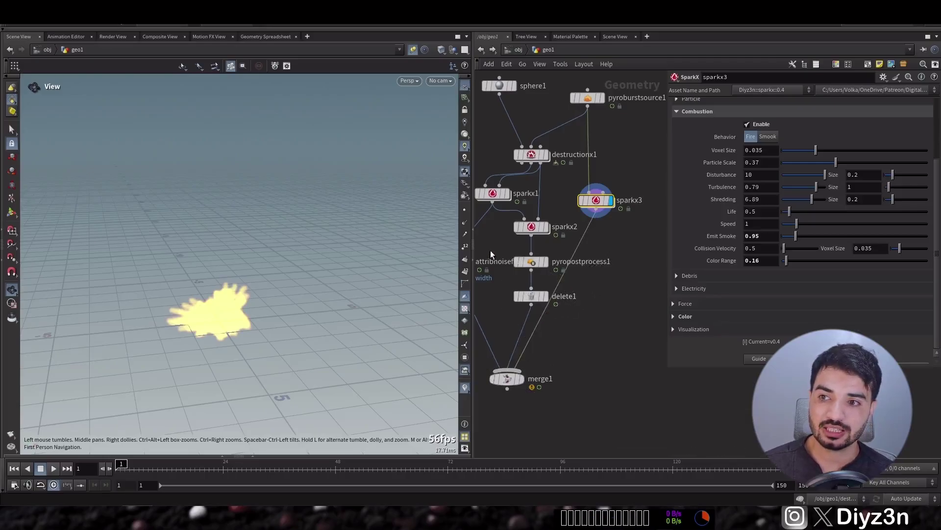
{"action": "left_click_drag", "start_coordinate": [526, 322], "coordinate": [527, 309]}
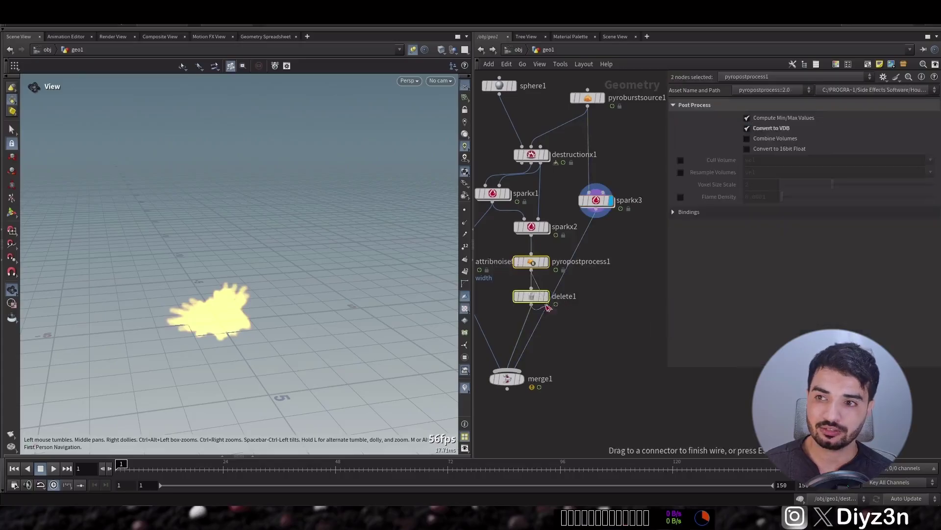
{"action": "key", "text": "ctrl+z"}
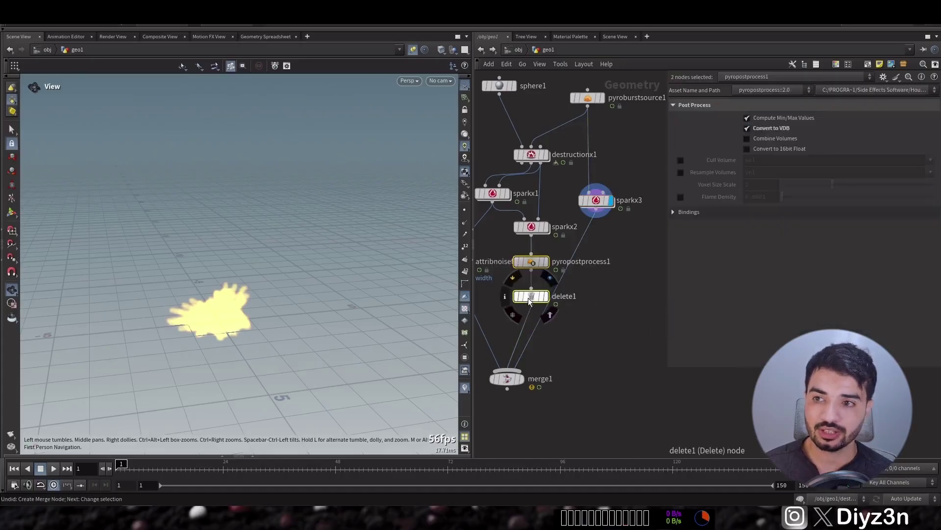
{"action": "left_click_drag", "start_coordinate": [528, 298], "coordinate": [604, 292], "text": "alt"}
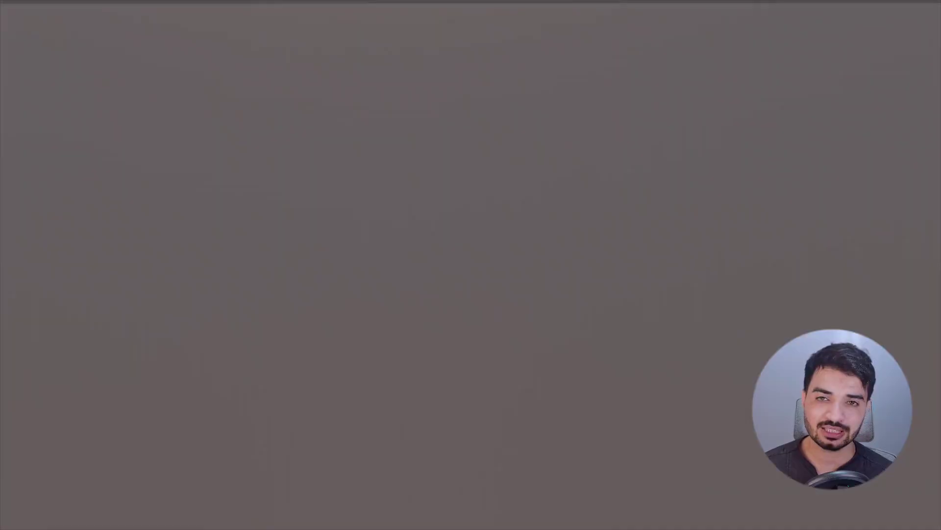